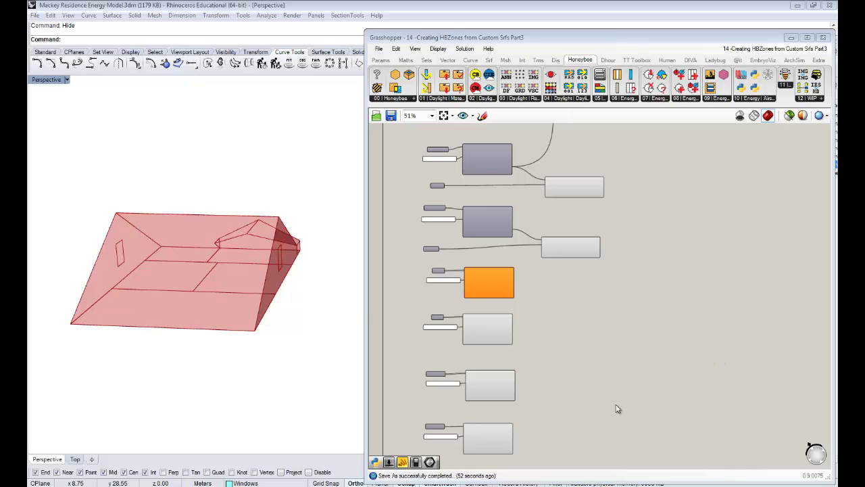
- Examine which parts of the house model the roof, floor and remaining wall surface components represent
right_click_drag(269, 286, 320, 240)
scroll(598, 383, "up", 5)
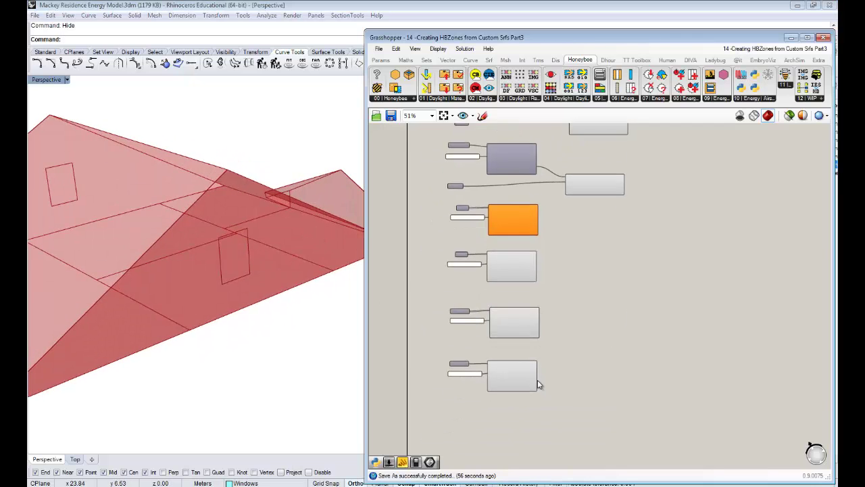
left_click(492, 361)
left_click(487, 238)
scroll(521, 332, "down", 4)
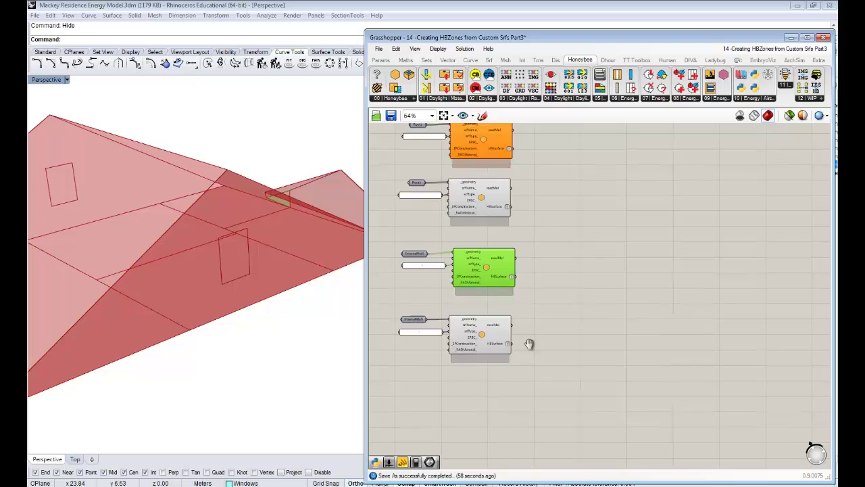
left_click(497, 307)
left_click(511, 250)
left_click(639, 257)
scroll(620, 280, "down", 2)
right_click_drag(638, 292, 612, 296)
scroll(566, 318, "up", 2)
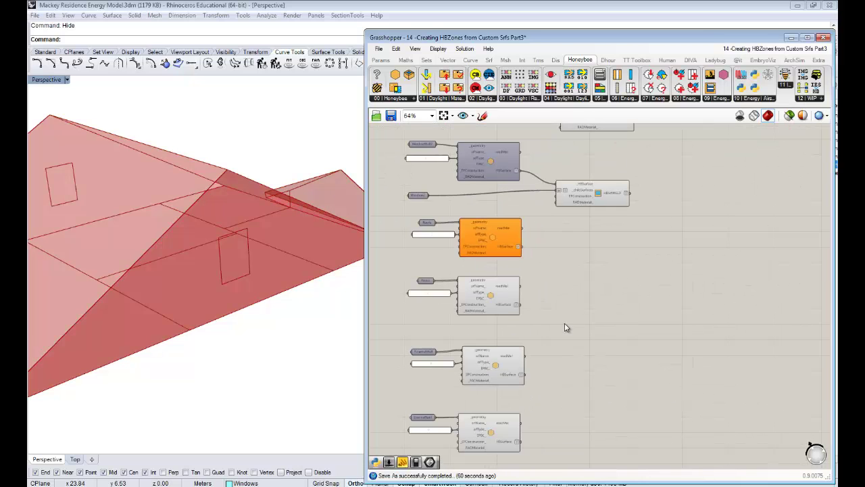
left_click_drag(536, 436, 489, 244)
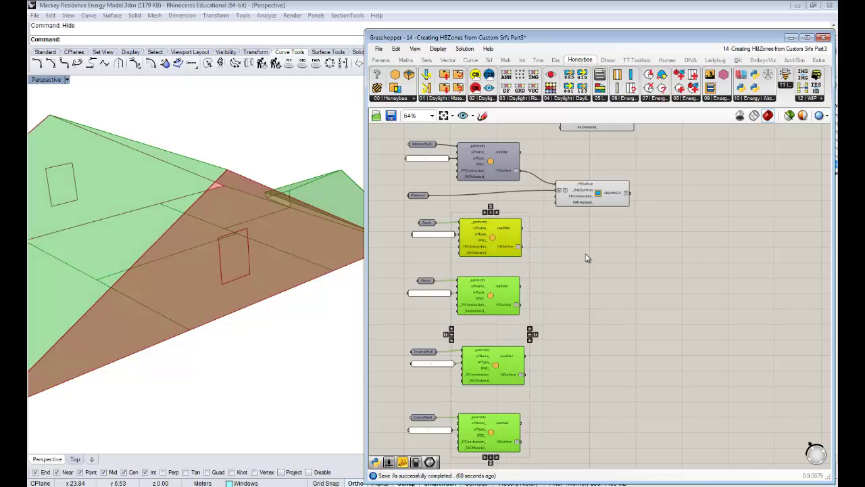
left_click(585, 257)
- Inspect the roof component and the second glazed wall component against the house geometry from several angles
right_click_drag(587, 273, 602, 366)
left_click(521, 339)
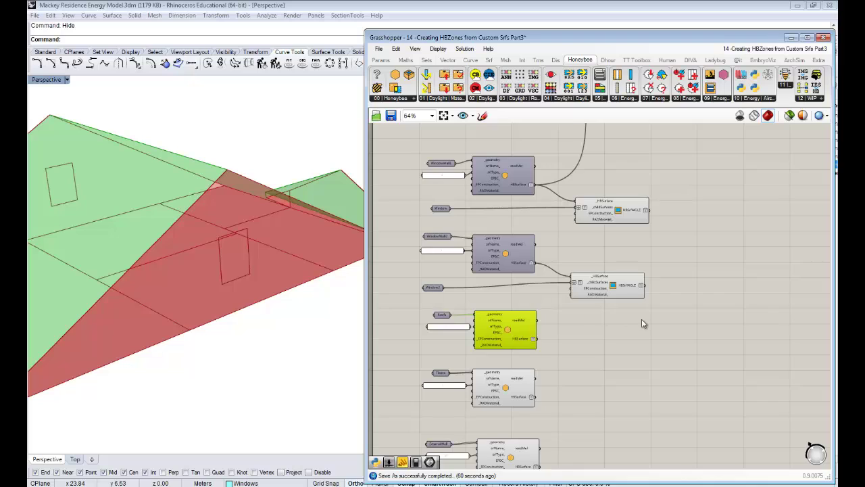
right_click_drag(637, 321, 619, 317)
left_click(606, 290)
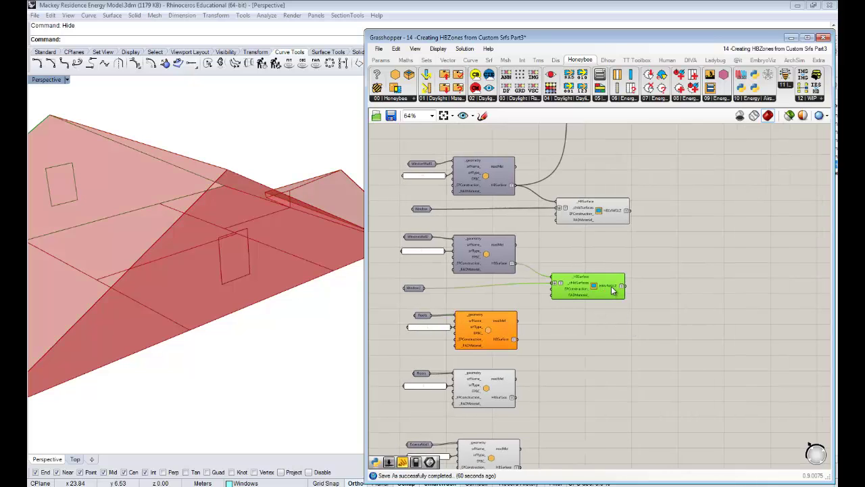
right_click_drag(242, 286, 150, 167)
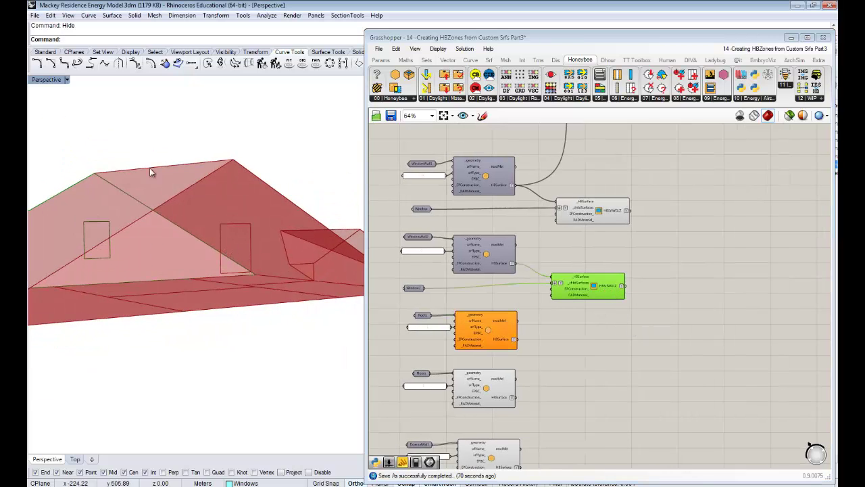
right_click_drag(185, 234, 197, 260)
left_click(597, 237)
right_click_drag(621, 219, 600, 233)
scroll(631, 318, "down", 1)
right_click_drag(630, 317, 597, 264)
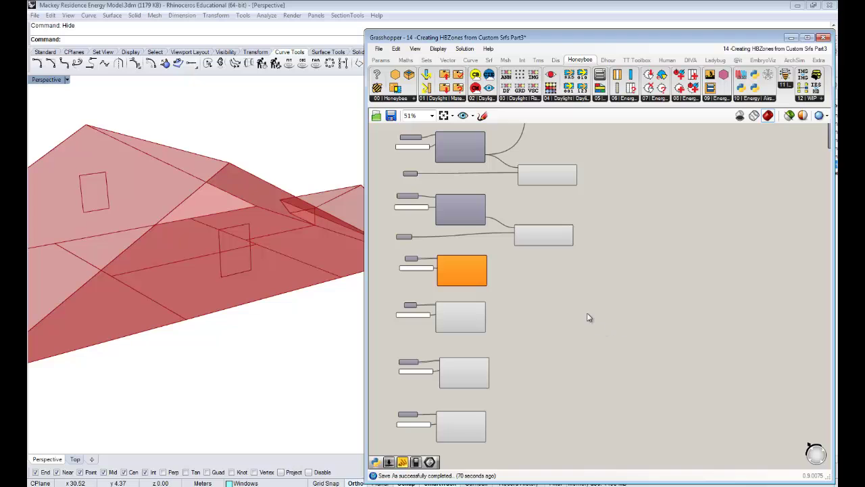
mouse_move(280, 243)
right_mouse_down()
mouse_move(296, 261)
mouse_move(266, 237)
mouse_move(273, 232)
right_mouse_up()
scroll(246, 244, "up", 1)
scroll(248, 244, "down", 4)
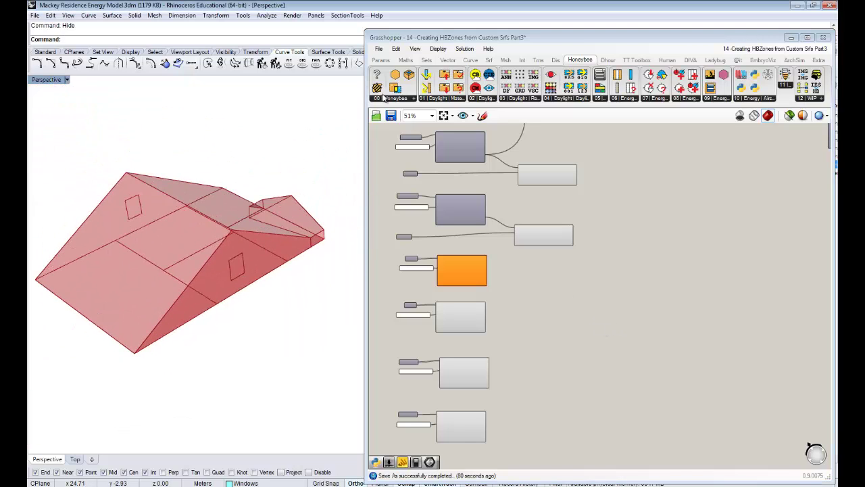
- Add a Honeybee_createHBZones component to the canvas, beside the surface and glazing components
left_click(390, 99)
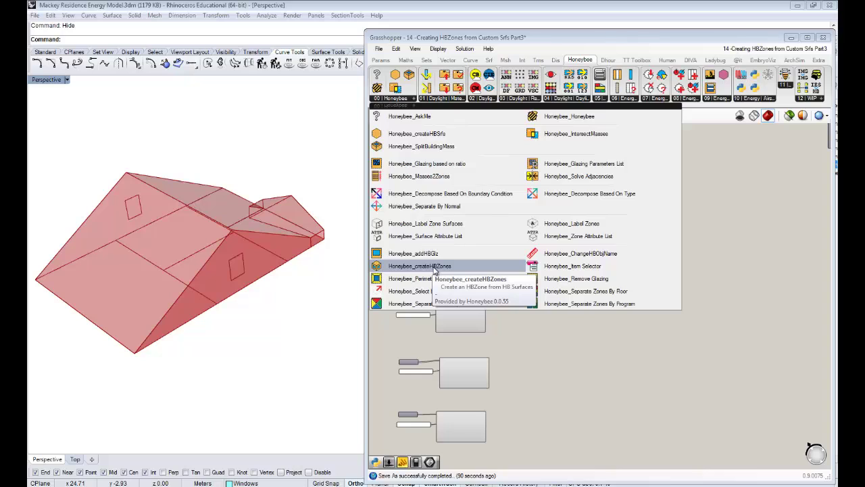
left_click(434, 268)
left_click(683, 297)
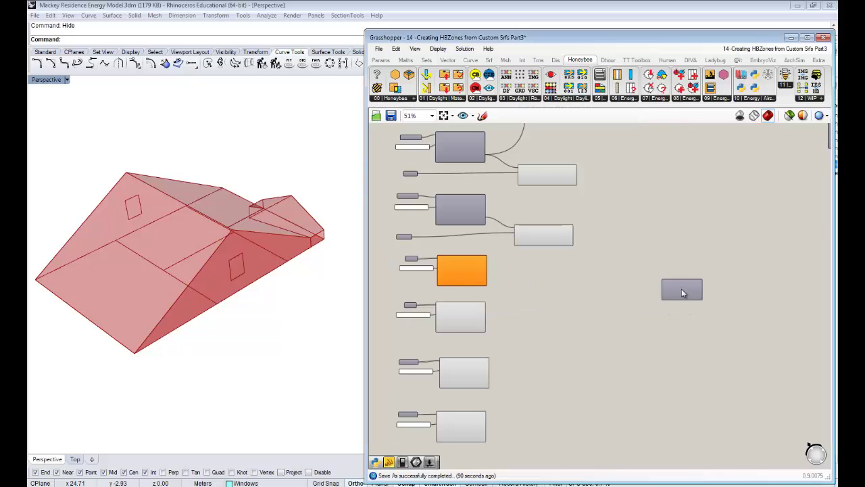
scroll(682, 288, "up", 5)
scroll(686, 260, "up", 2)
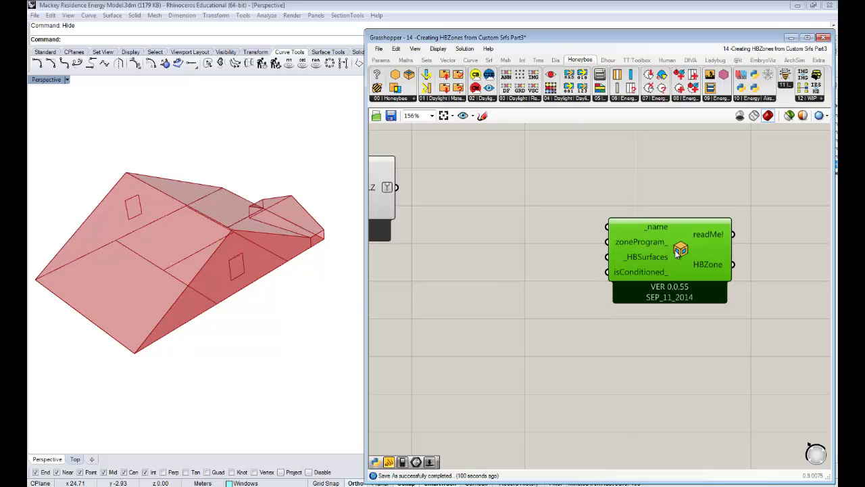
- Turn off the preview of all the Honeybee surface and glazing components
scroll(674, 249, "down", 7)
scroll(599, 324, "down", 2)
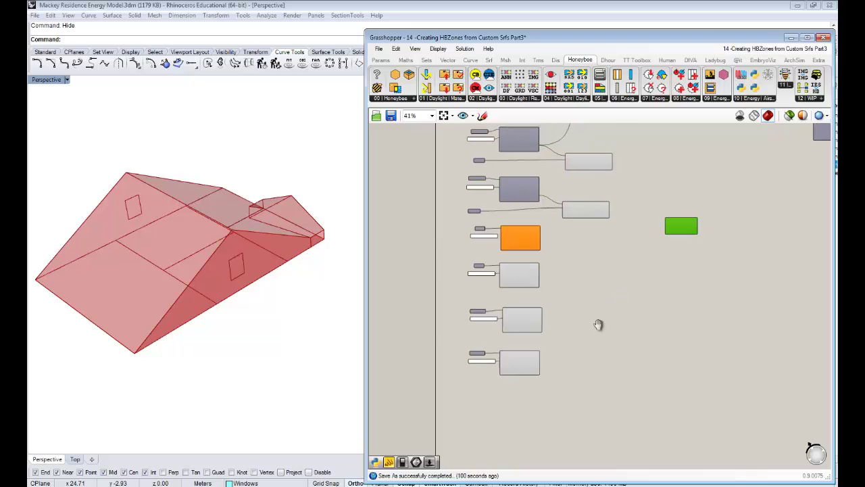
left_click_drag(590, 428, 476, 196)
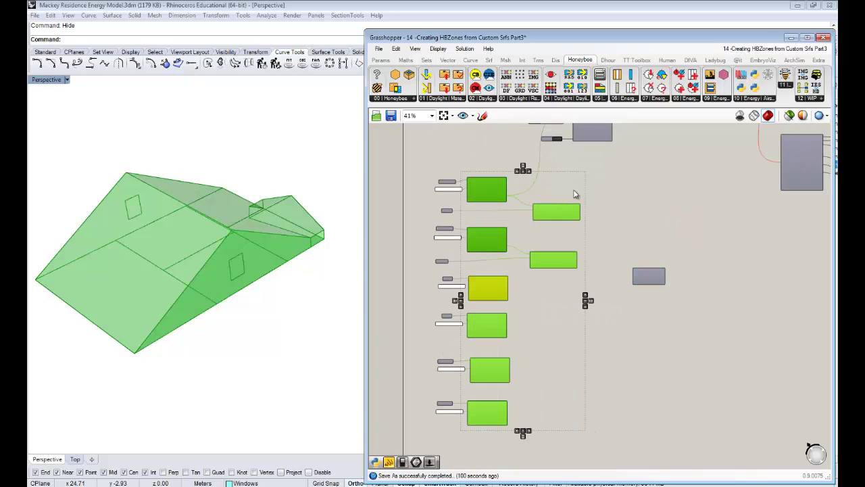
right_click(613, 169)
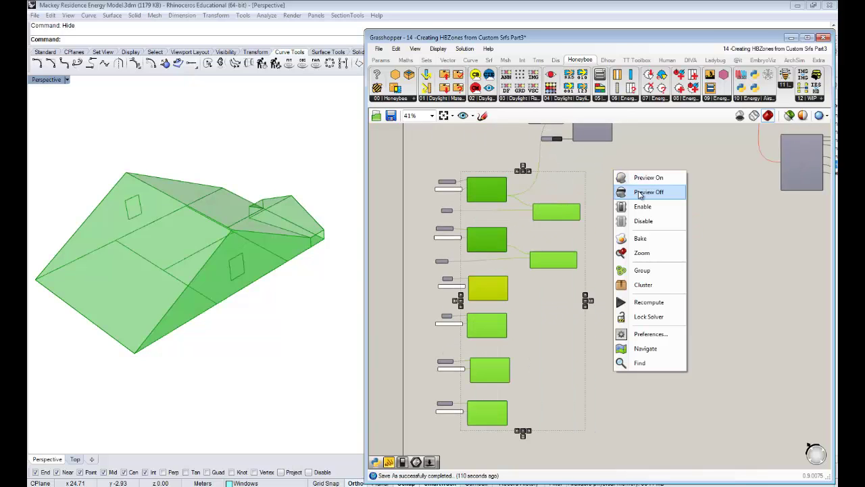
left_click(640, 192)
- Reposition the zone component and connect both glazing components' HBSrfWGLZ outputs to its _HBSurfaces input
scroll(682, 279, "up", 6)
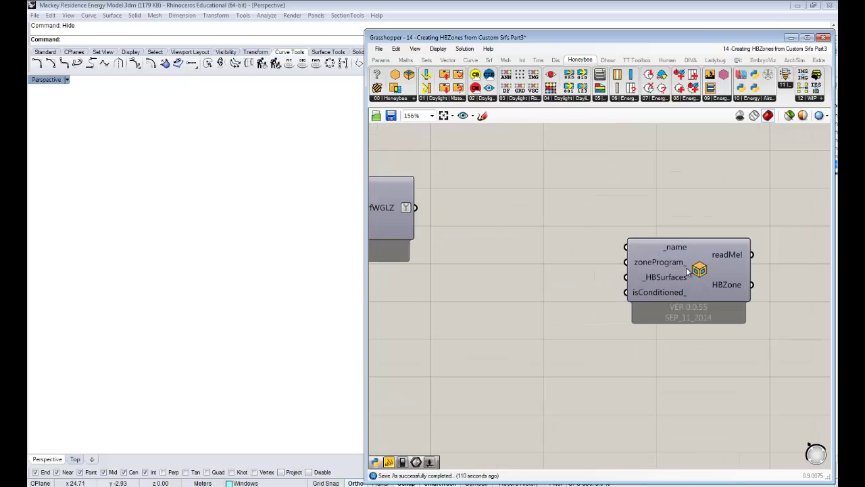
left_click_drag(693, 257, 686, 246)
scroll(686, 247, "down", 2)
right_click_drag(686, 246, 669, 304)
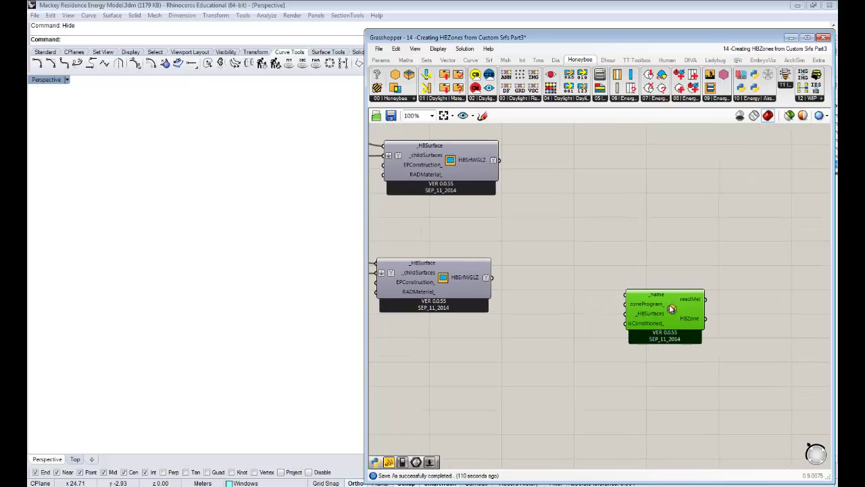
left_click_drag(669, 304, 680, 296)
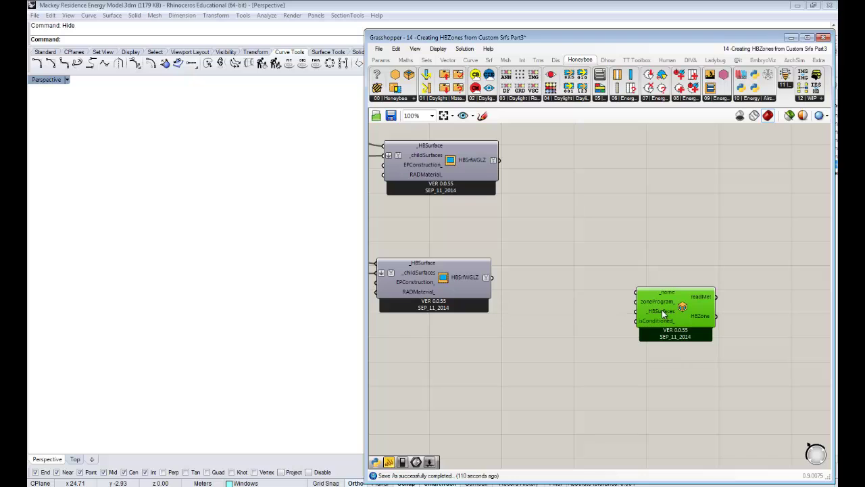
right_click_drag(518, 181, 588, 201)
left_click_drag(570, 182, 708, 330)
left_click_drag(595, 309, 707, 331, "shift")
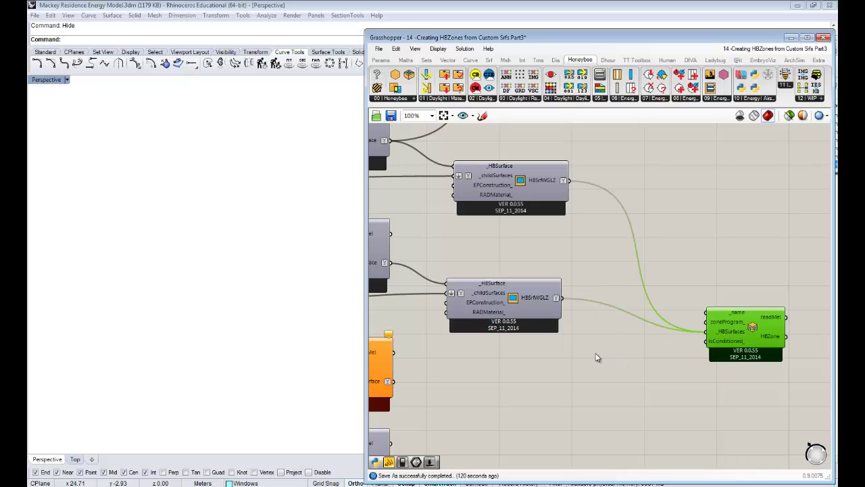
- Add the roof component's HBSurface output to the zone component's _HBSurfaces input and inspect the wire's data structure
scroll(596, 357, "down", 2)
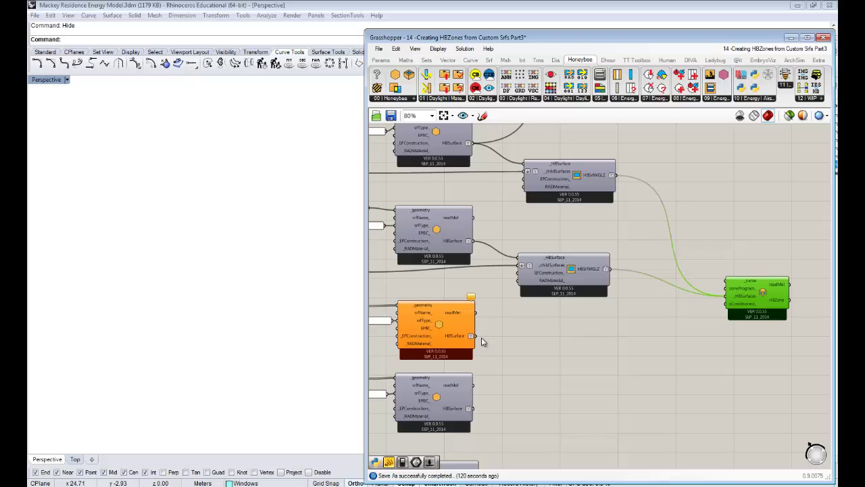
left_click_drag(476, 336, 726, 296, "shift")
right_click_drag(672, 293, 716, 221)
left_click_drag(518, 337, 654, 268, "shift")
right_click_drag(727, 242, 701, 244)
scroll(701, 250, "up", 5)
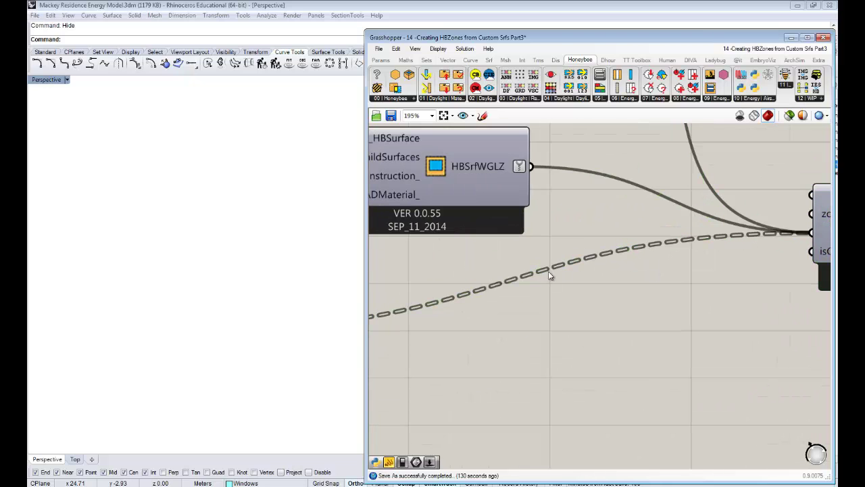
scroll(522, 272, "down", 5)
scroll(555, 303, "up", 4)
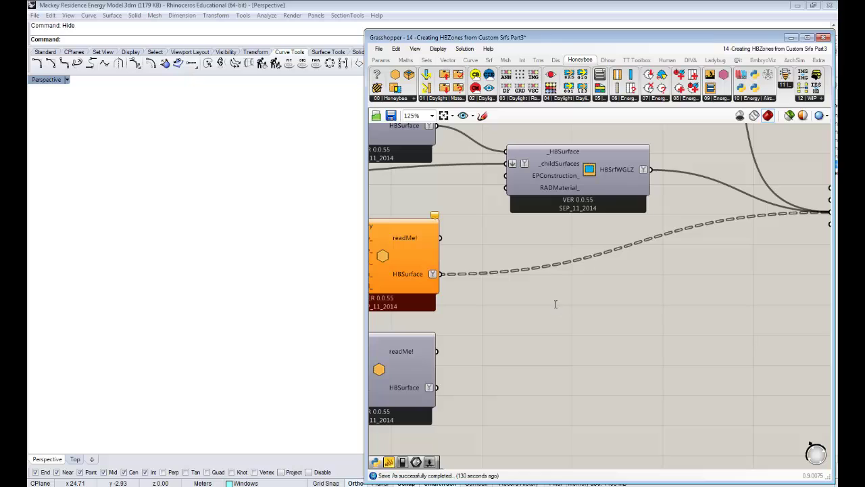
- Add a panel fed by the roof's HBSurface output, enlarge it to show every branch, and place it beneath the wire
double_click(556, 305)
type("panel")
key("Return")
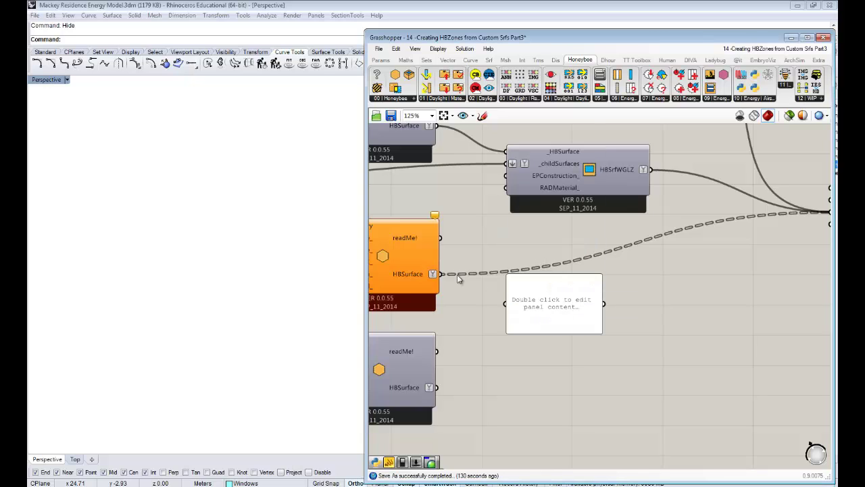
left_click_drag(441, 274, 506, 304)
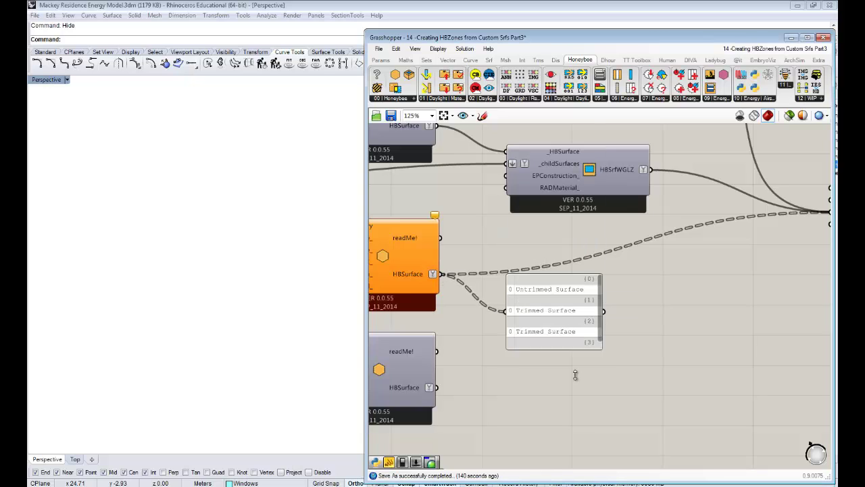
left_click_drag(575, 375, 575, 405)
right_click_drag(546, 296, 602, 294)
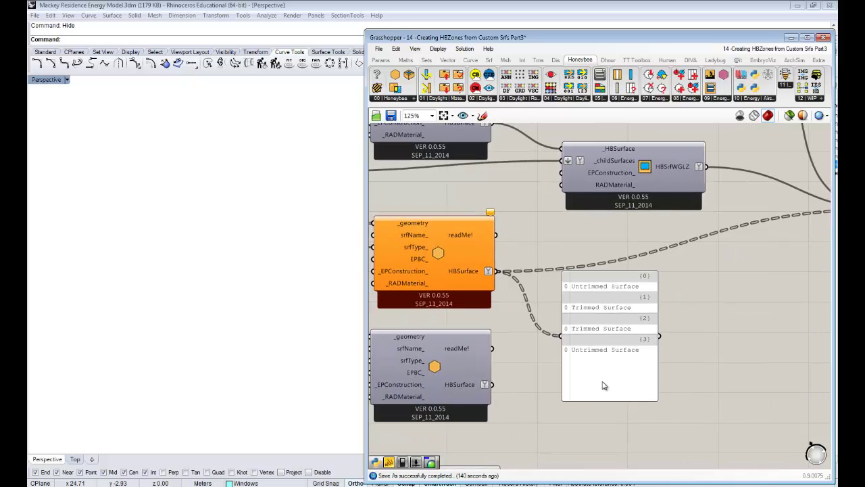
left_click_drag(618, 400, 620, 369)
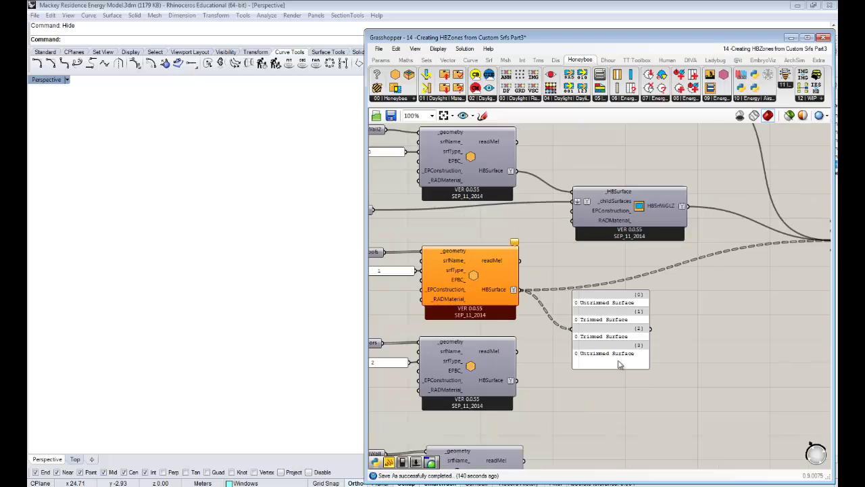
scroll(618, 352, "down", 1)
right_click_drag(664, 327, 581, 337)
left_click_drag(562, 318, 586, 333)
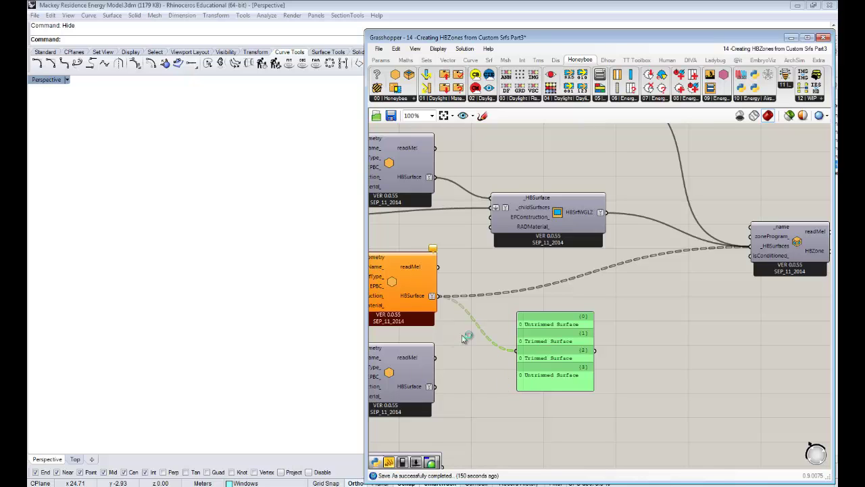
- Flatten the roof component's HBSurface output and shorten the panel to fit its list
right_click_drag(473, 319, 532, 315)
right_click(477, 292)
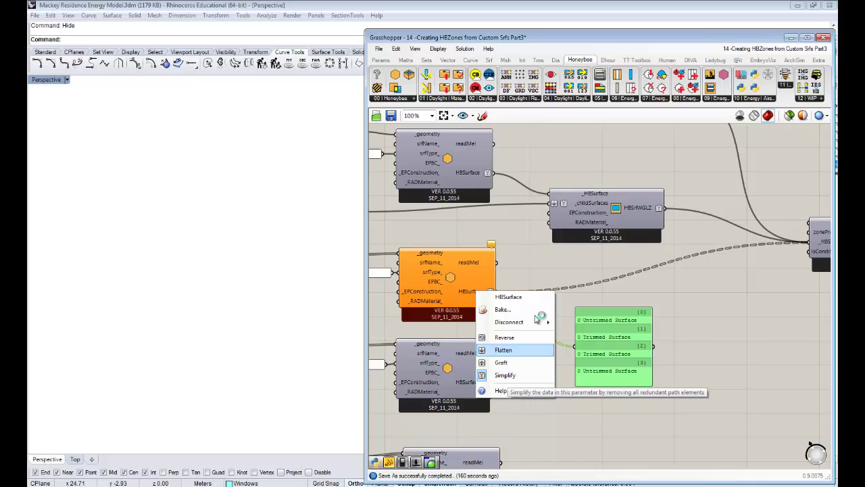
left_click(507, 375)
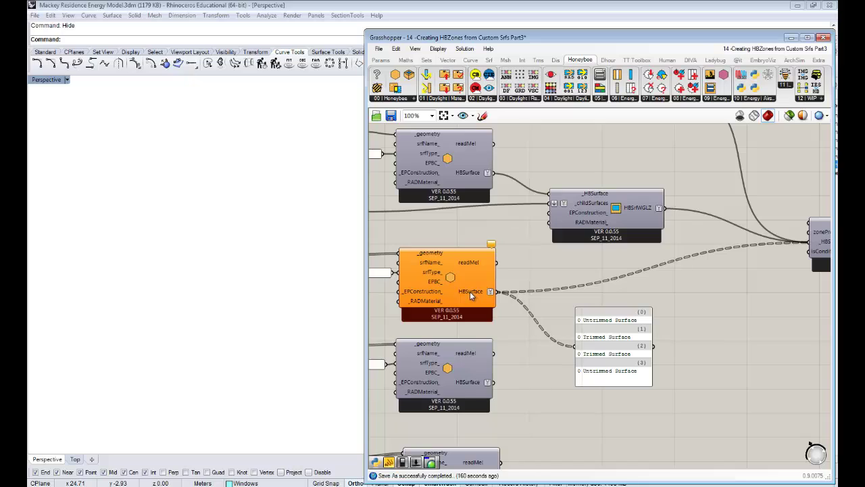
right_click(472, 295)
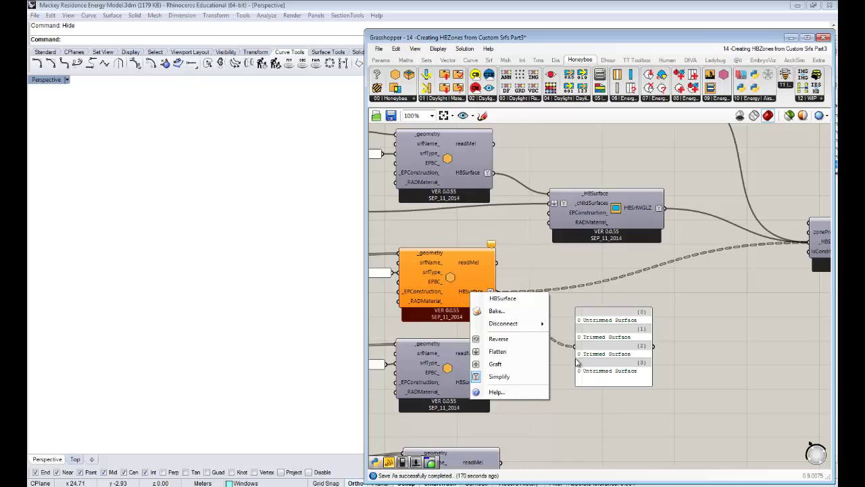
left_click(522, 355)
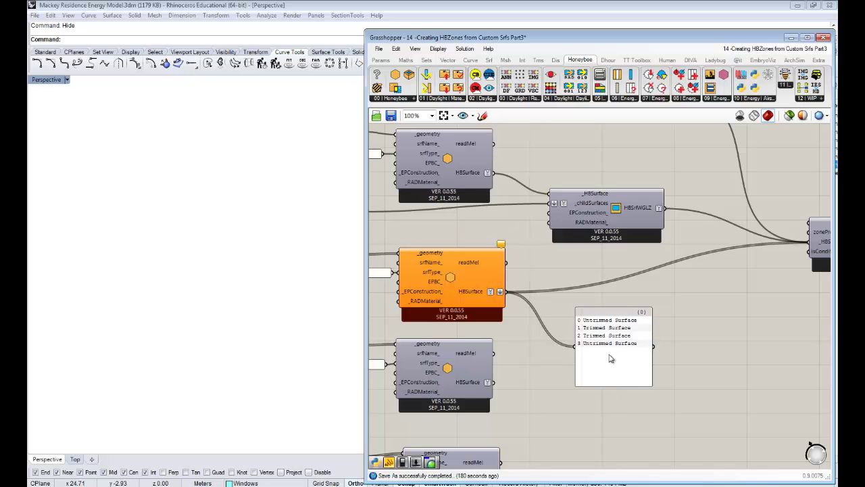
left_click_drag(624, 384, 624, 360)
right_click_drag(621, 339, 553, 338)
right_click_drag(640, 312, 679, 306)
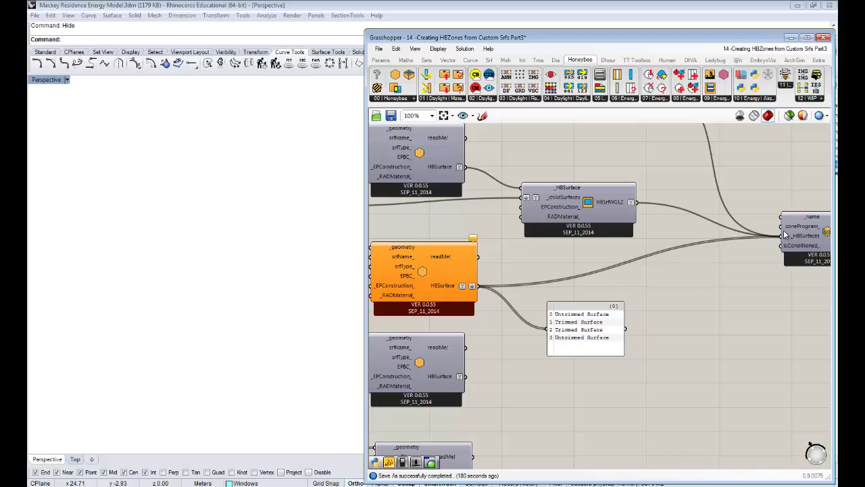
- Flatten the _HBSurfaces input of the createHBZones component
right_click_drag(797, 237, 707, 233)
right_click(707, 232)
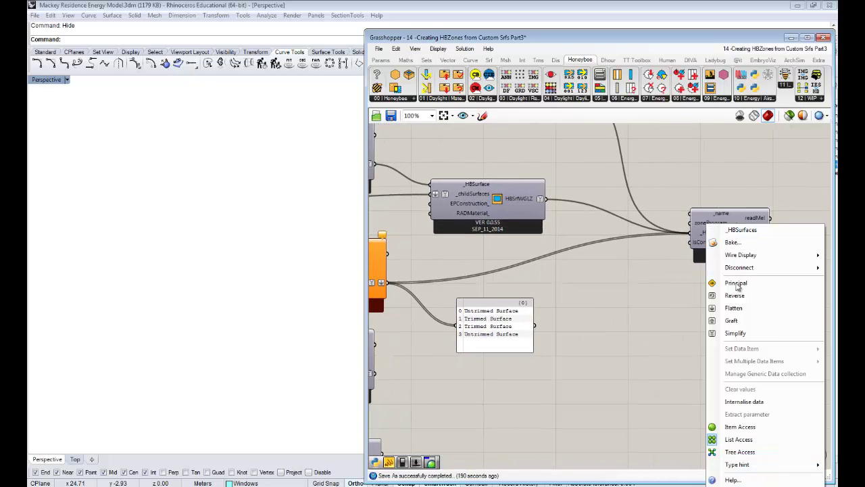
left_click(737, 307)
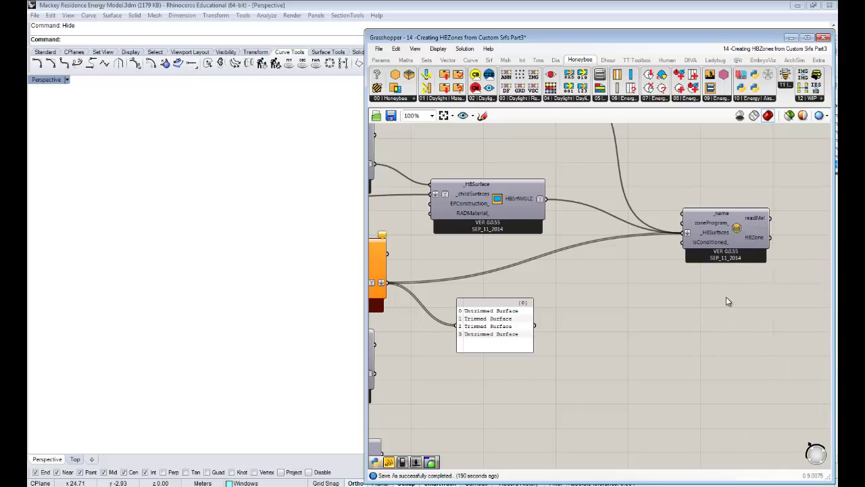
right_click(710, 233)
right_click_drag(651, 295, 652, 296)
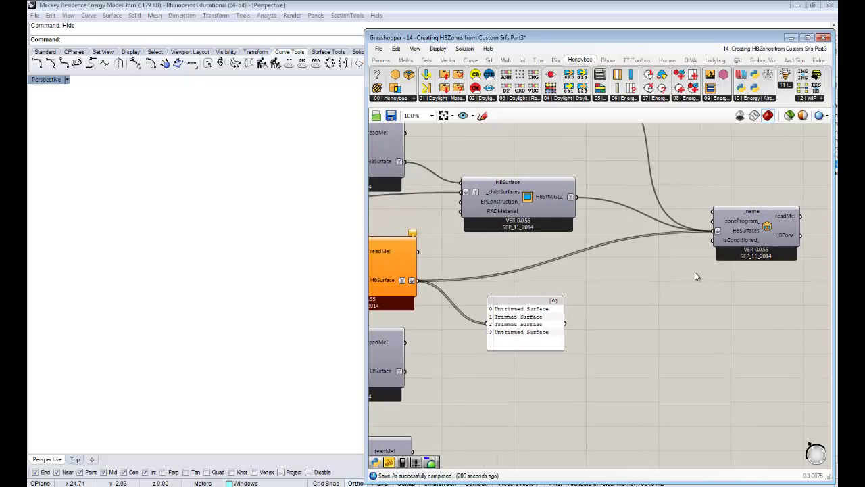
- Delete the panel attached to the roof component's HBSurface output
right_click_drag(514, 357, 583, 305)
left_click(586, 288)
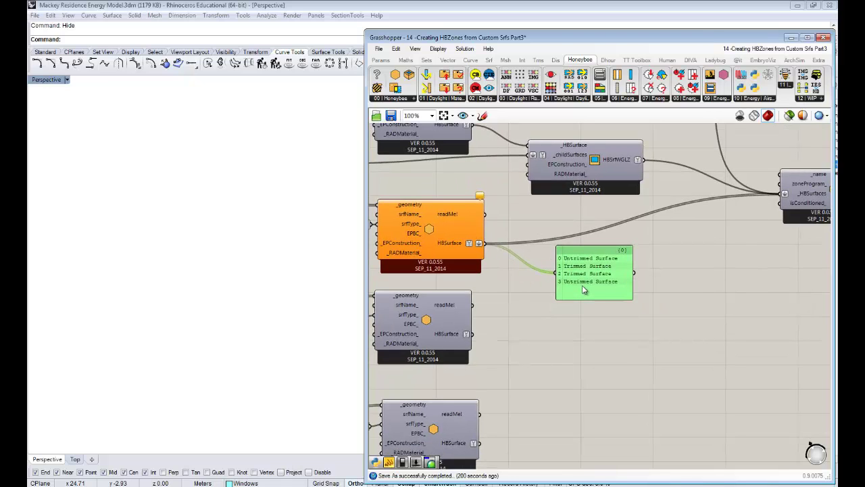
key("Delete")
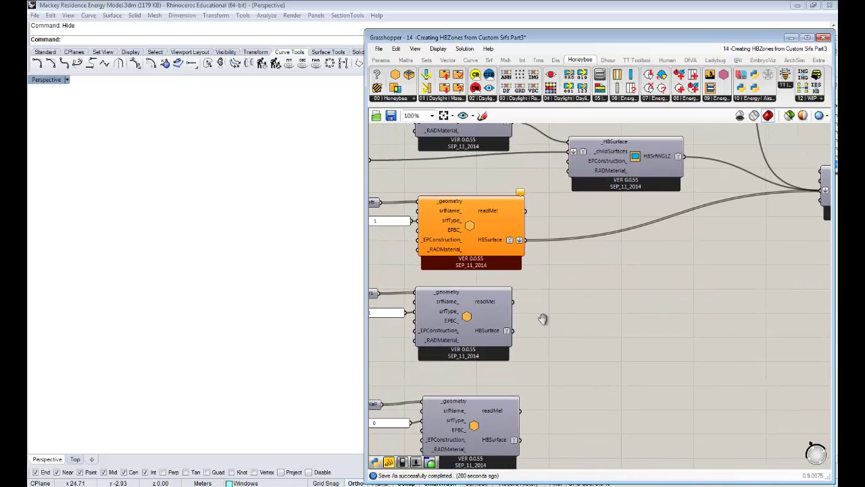
- Add the floor component's HBSurface output to the _HBSurfaces input of the createHBZones component
scroll(597, 315, "down", 2)
left_click_drag(532, 326, 784, 215)
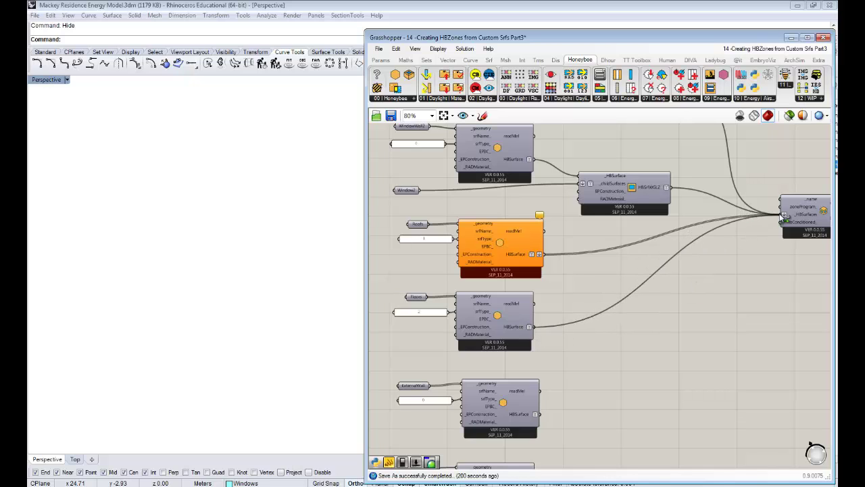
scroll(779, 216, "up", 3)
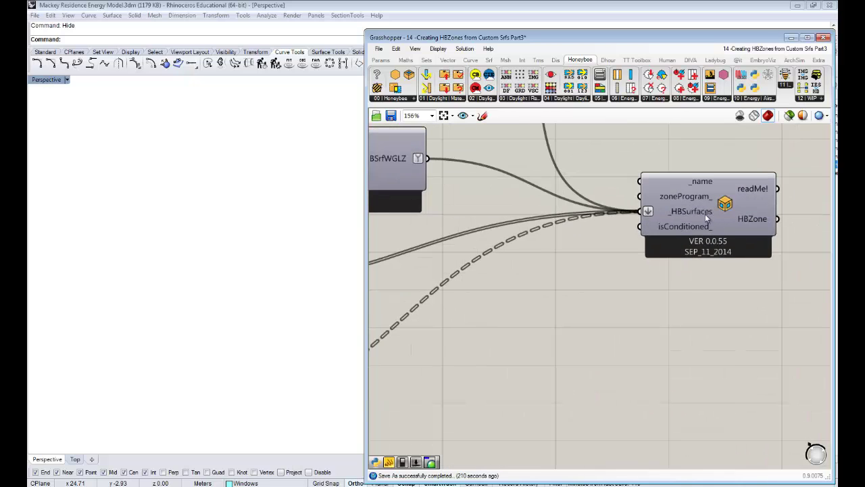
scroll(679, 214, "down", 3)
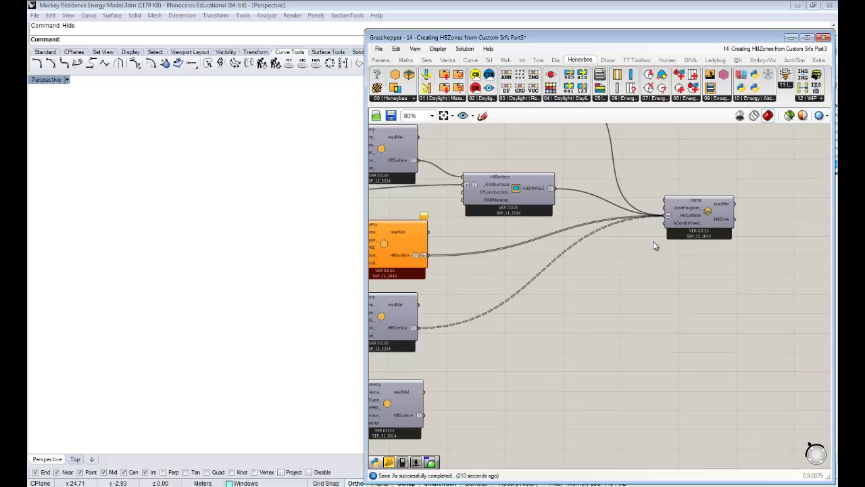
- Turn off flattening on the roof component's HBSurface output
right_click(452, 242)
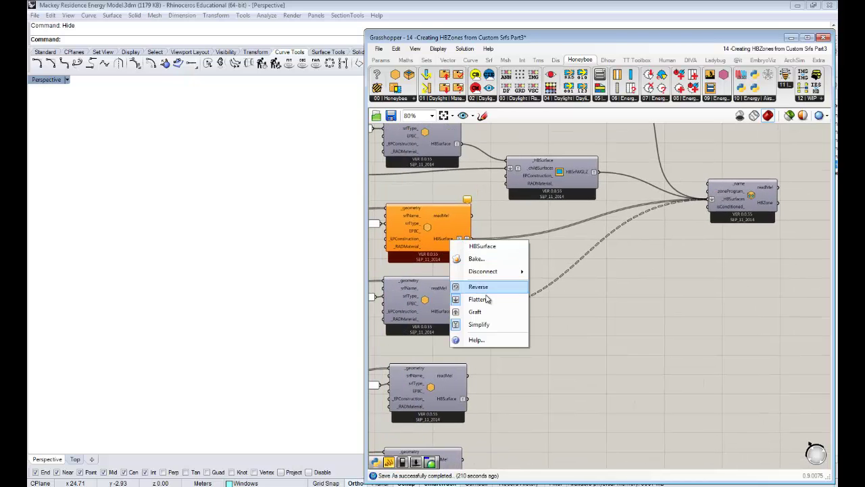
left_click(476, 300)
scroll(676, 203, "up", 2)
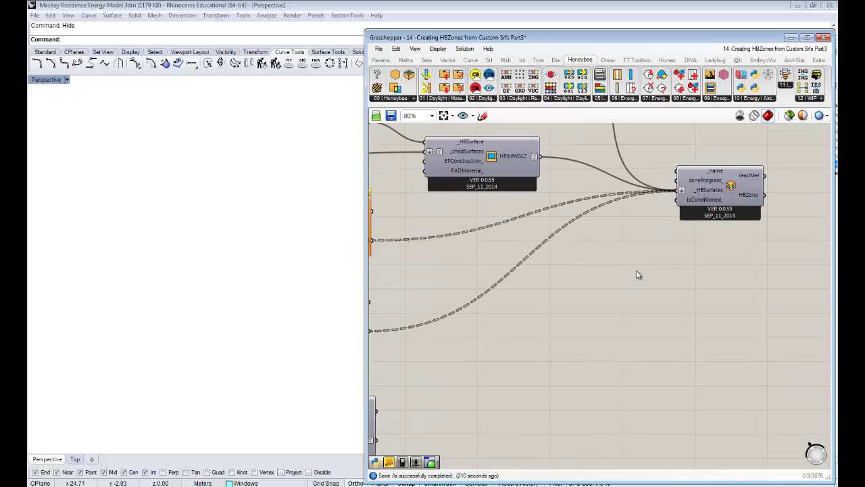
scroll(642, 270, "down", 1)
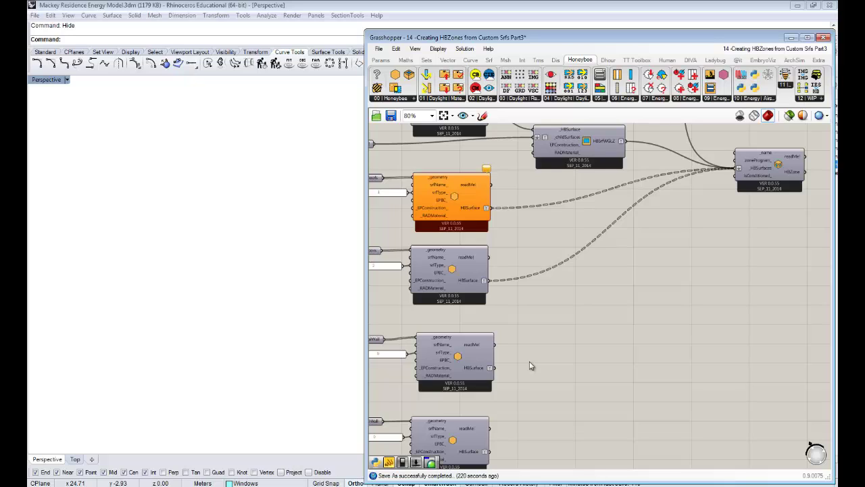
- Add the external wall and internal wall components' HBSurface outputs to the zone component's _HBSurfaces input
left_click_drag(551, 357, 737, 167)
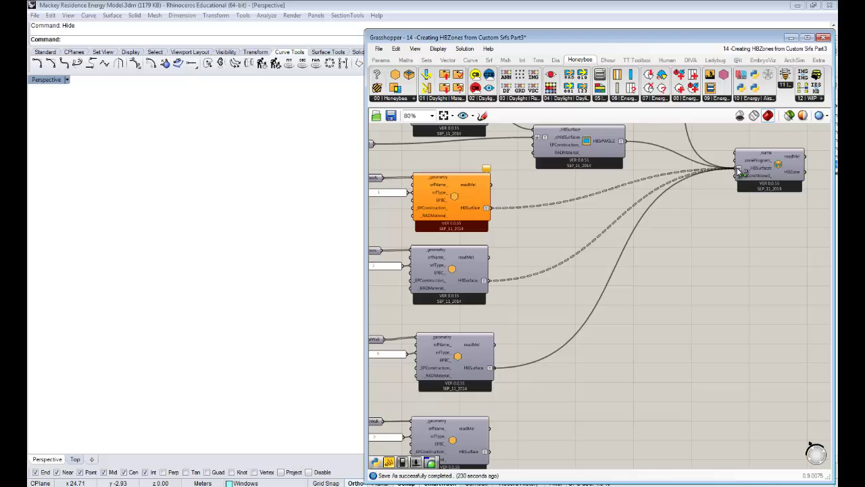
right_click_drag(596, 367, 610, 356)
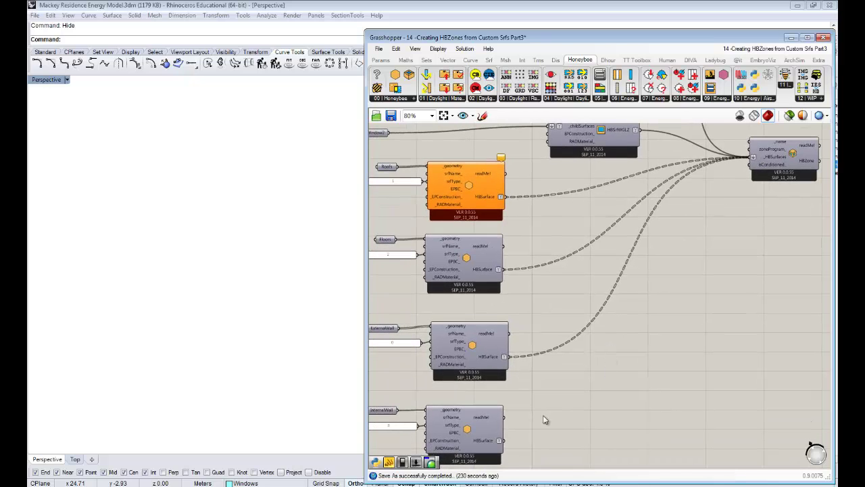
left_click_drag(501, 440, 756, 156)
- Examine the inputs and outputs of the createHBZones component and the surface wires feeding it
right_click_drag(774, 169, 672, 240)
left_click(686, 237)
scroll(687, 236, "up", 2)
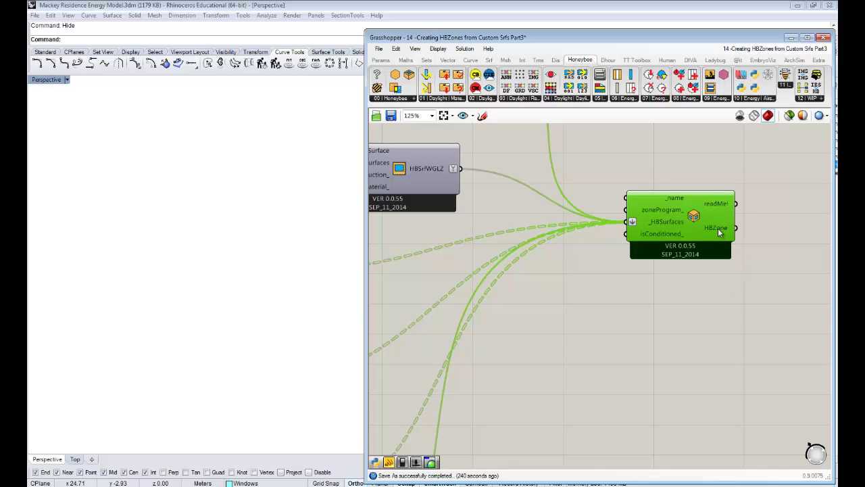
scroll(637, 207, "up", 5)
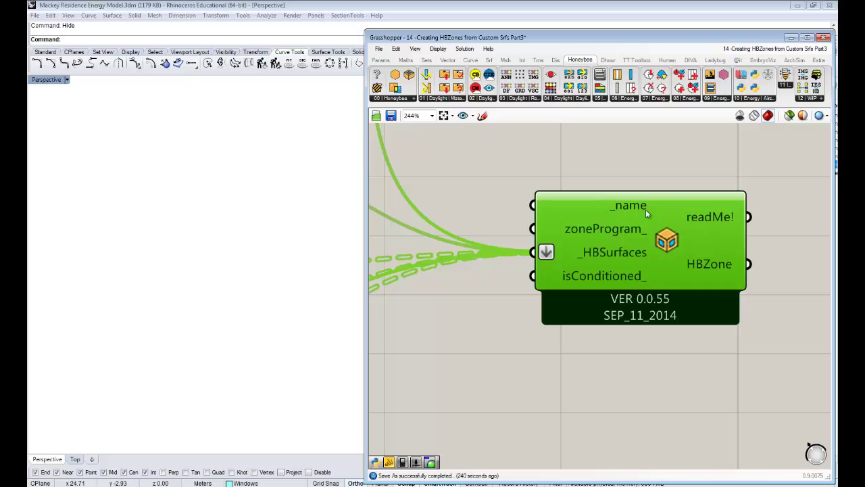
scroll(607, 212, "down", 5)
left_click(495, 189)
right_click(495, 189)
left_click(489, 177)
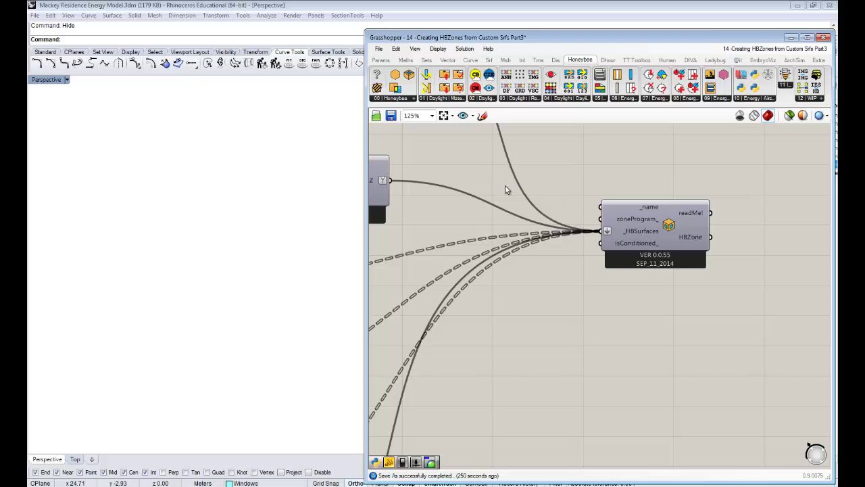
scroll(518, 220, "down", 3)
scroll(560, 236, "up", 2)
- Add a panel containing the name of the occupant's room, shrink it to one line and connect it to the zone component's _name input
double_click(568, 221)
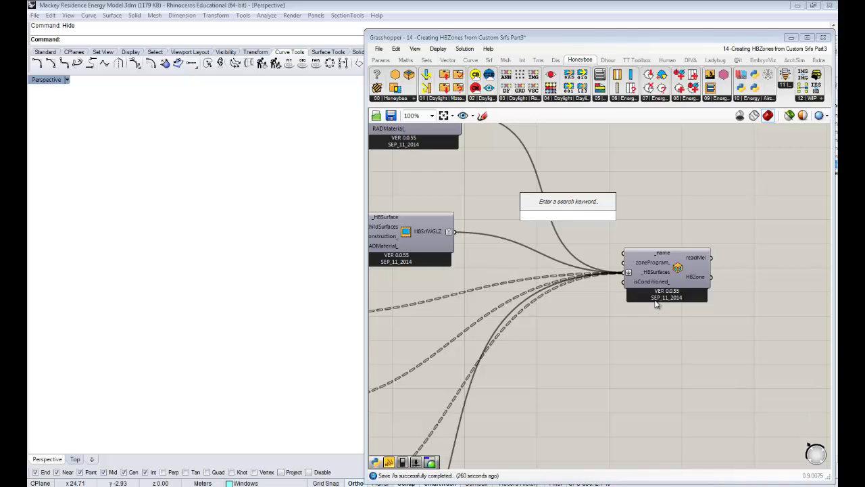
type("\"")
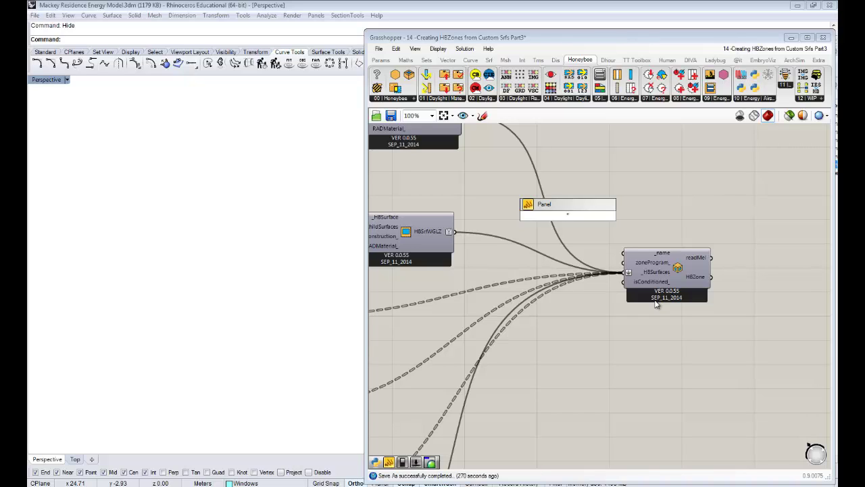
type("ChrisRoom")
type("_")
key("BackSpace")
left_click(571, 226)
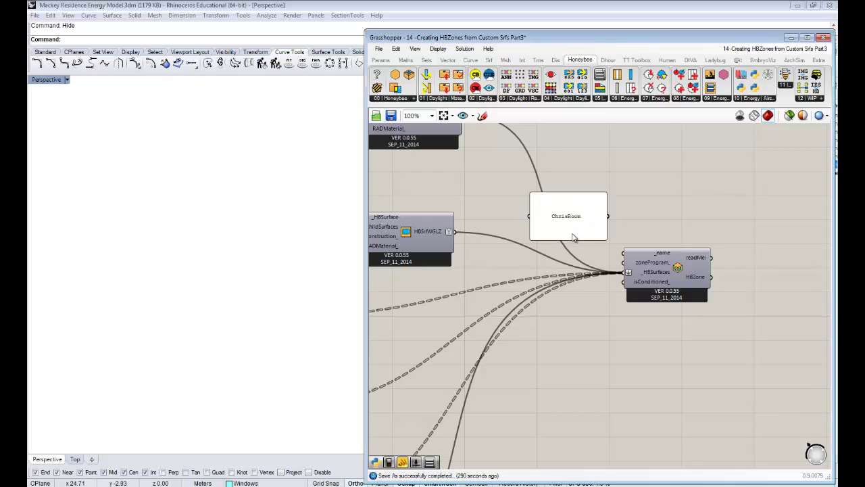
left_click_drag(574, 239, 623, 253)
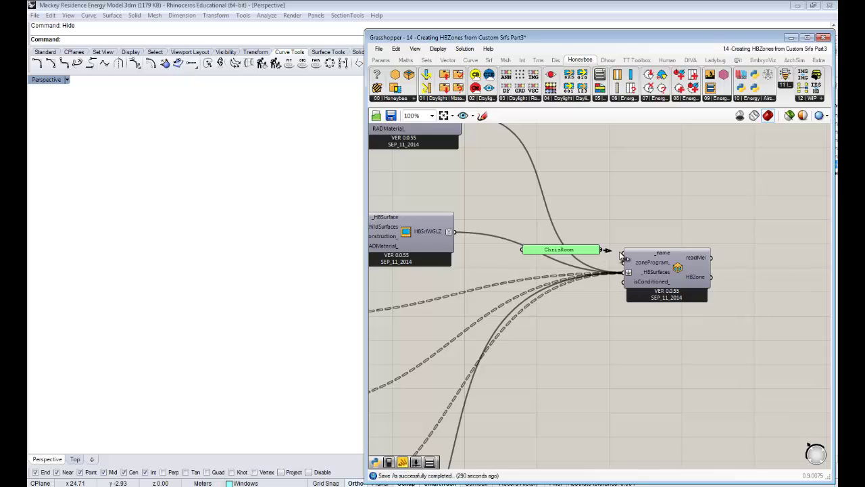
- Add a Brep parameter beside the createHBZones component and feed it from the HBZone output
mouse_move(700, 281)
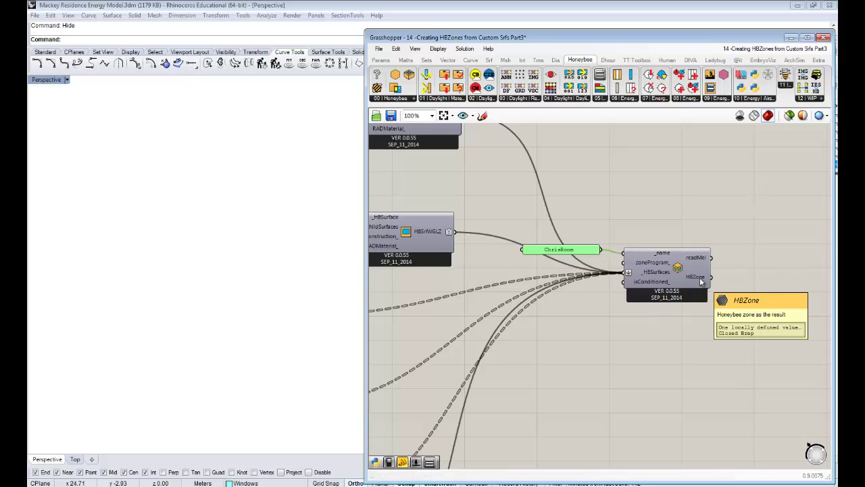
right_click_drag(693, 274, 603, 274)
left_click(668, 276)
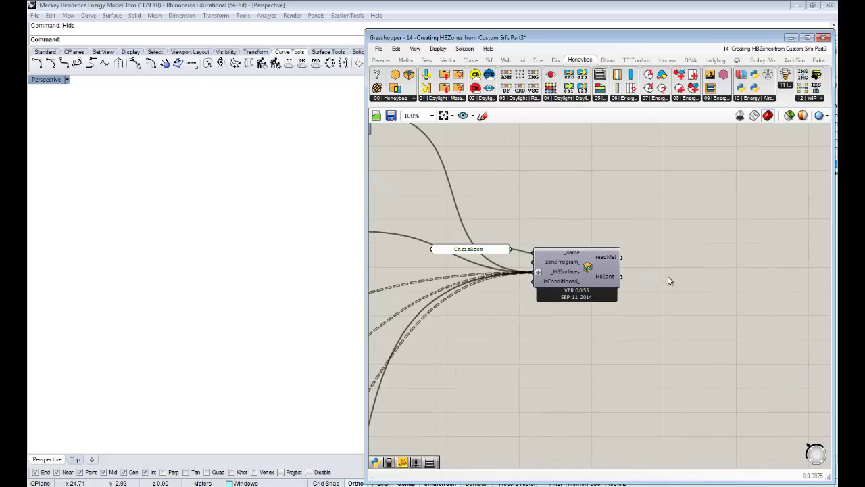
double_click(668, 278)
type("b")
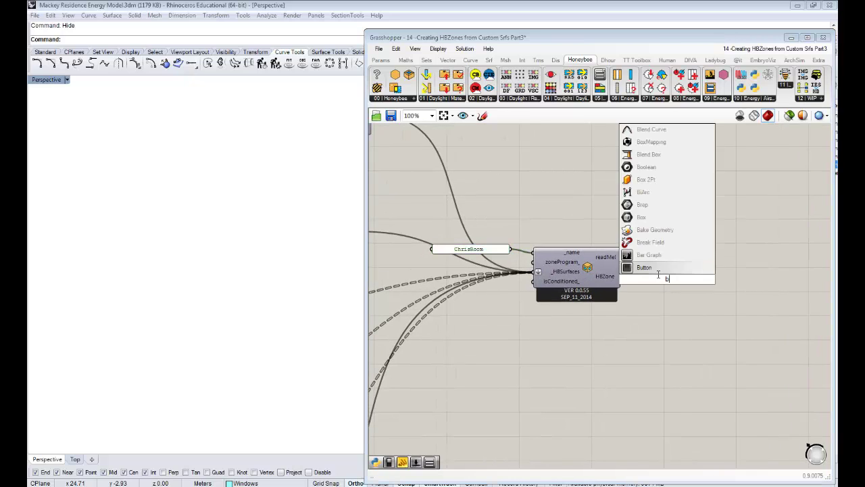
type("rep")
key("Return")
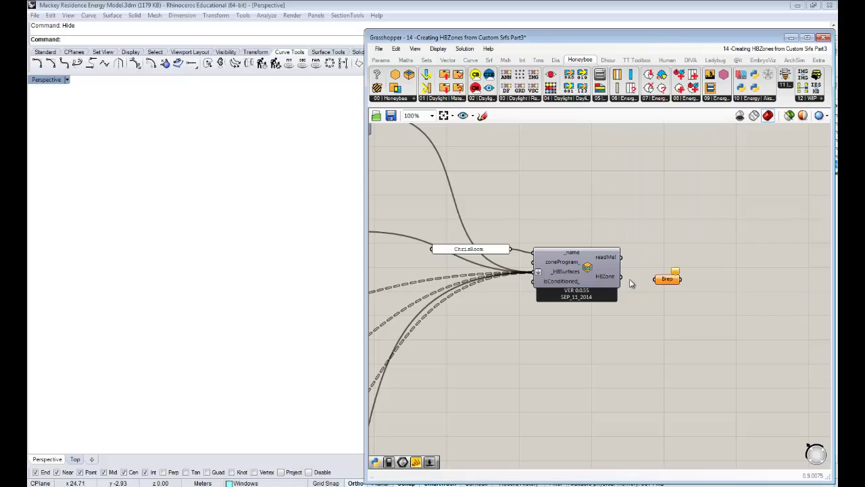
left_click_drag(651, 280, 664, 279)
- Compare the HBZones output of the earlier mass-based zone component with the new HBZone output and highlight its Brep geometry
right_click_drag(646, 270, 664, 424)
scroll(649, 327, "down", 2)
scroll(644, 394, "up", 5)
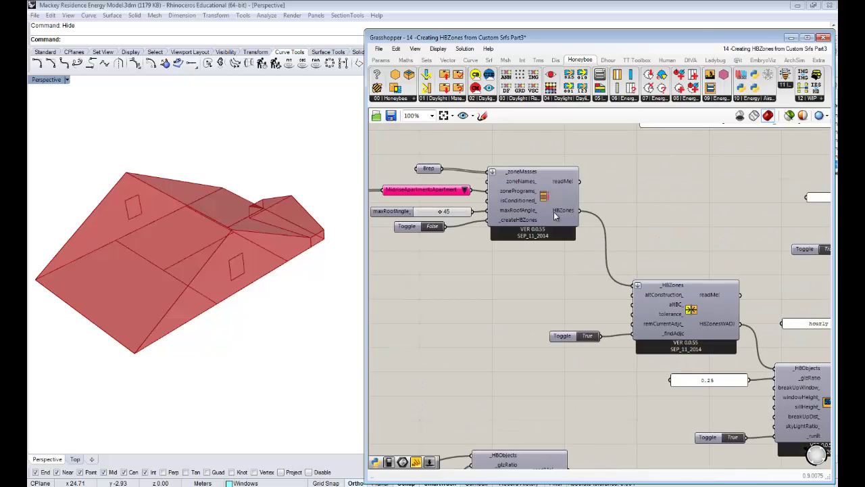
mouse_move(565, 214)
scroll(565, 214, "down", 5)
right_click_drag(643, 433, 610, 321)
scroll(610, 324, "up", 6)
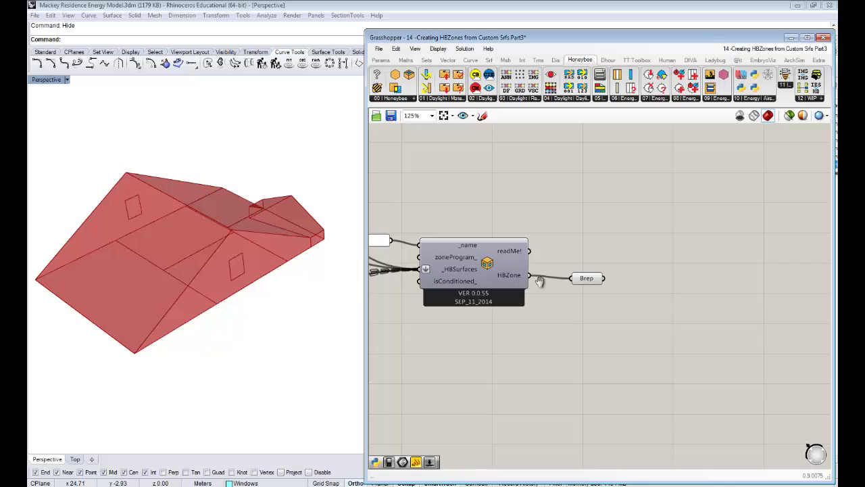
scroll(571, 305, "up", 4)
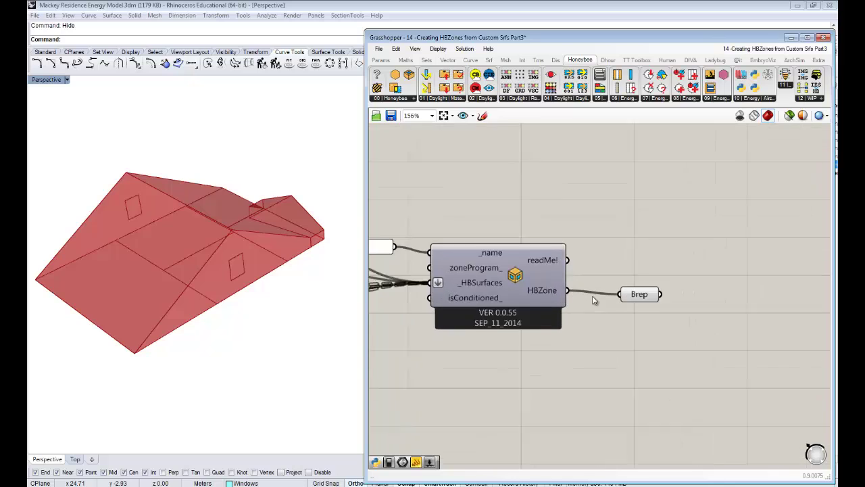
left_click(660, 295)
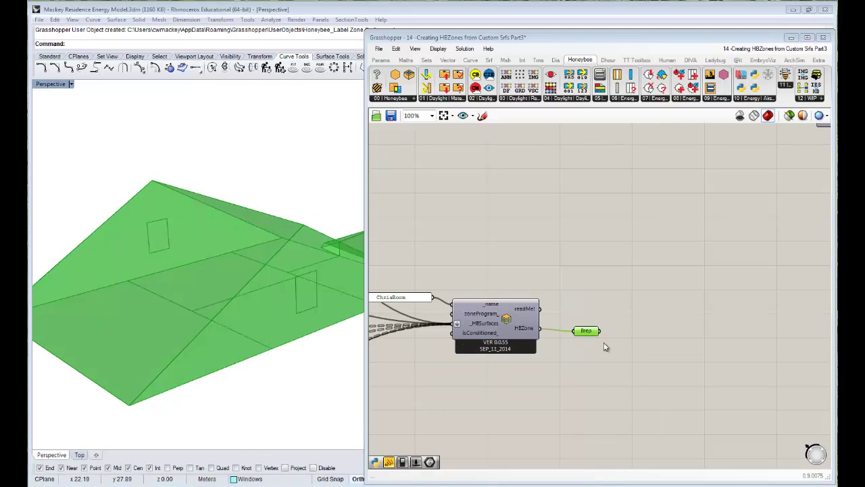
- Add a Honeybee_Label Zones component and place it below the Brep parameter
left_click(402, 99)
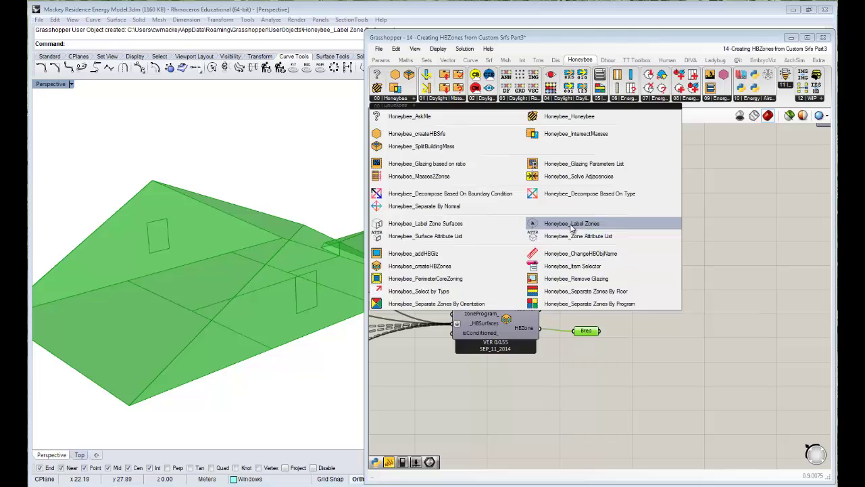
left_click(570, 226)
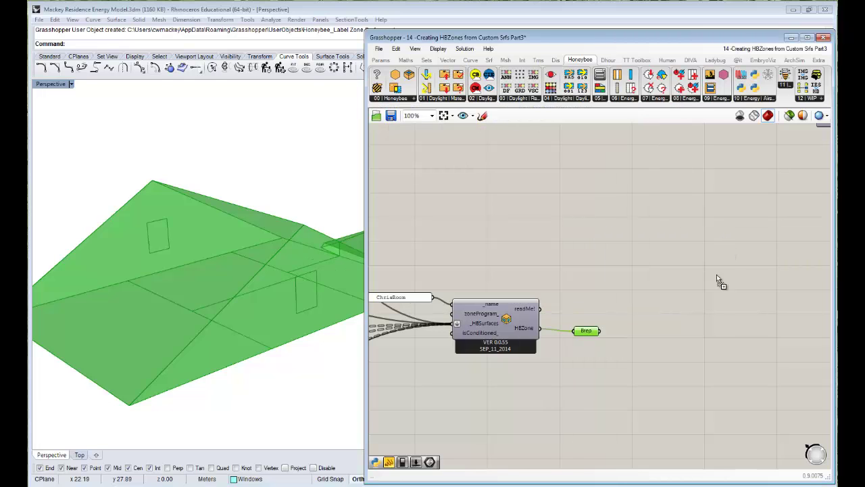
left_click(678, 325)
left_click_drag(678, 324, 661, 382)
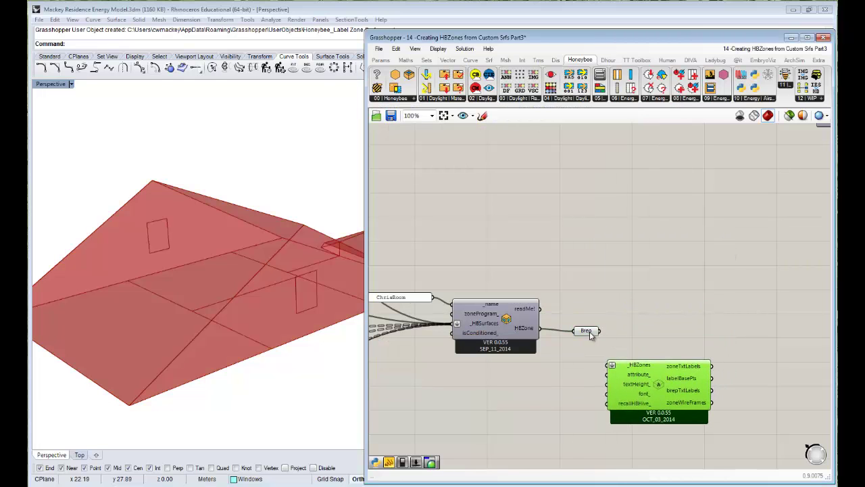
- Turn off the Brep parameter's preview and move it up, clear of the label component
left_click(589, 331)
right_click(601, 288)
left_click(636, 308)
left_click_drag(589, 330, 612, 297)
- Connect the HBZone output to the label component's _HBZones input and inspect the zone label in the Rhino viewport
left_click_drag(672, 396, 651, 389)
left_click_drag(534, 328, 632, 373)
right_click_drag(199, 309, 262, 280)
scroll(227, 223, "down", 6)
scroll(233, 250, "up", 6)
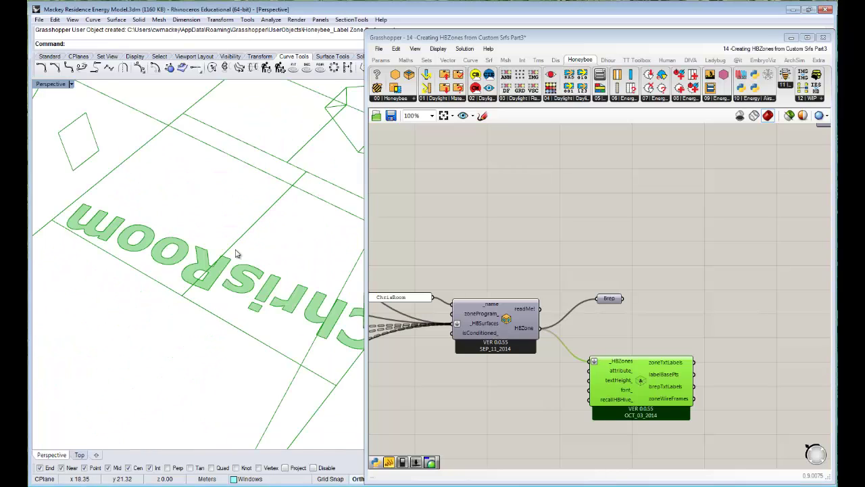
- Add a Honeybee_Zone Attribute List set to Zone Program and connect it to the label component's attribute_ input
left_click(414, 100)
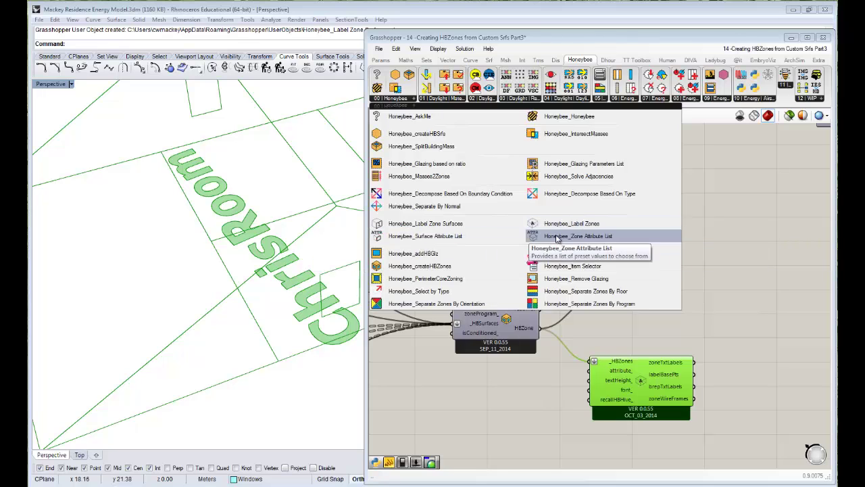
left_click_drag(556, 236, 500, 377)
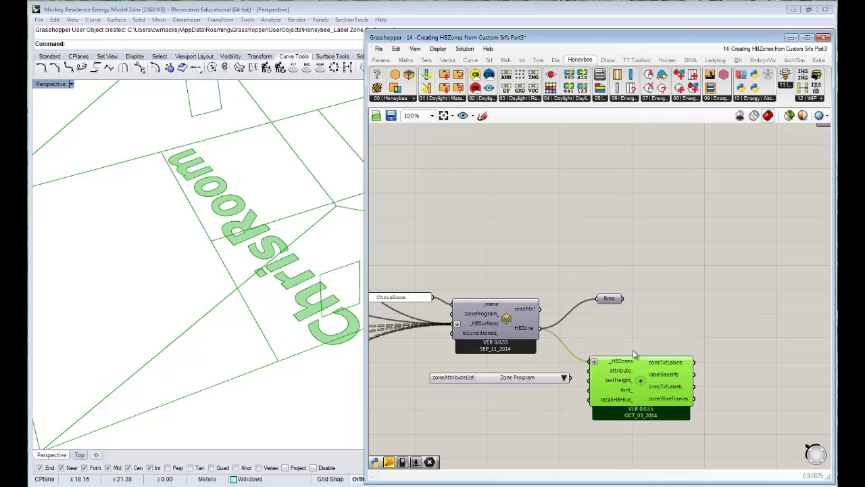
scroll(350, 277, "down", 5)
right_click_drag(351, 277, 273, 276)
left_click_drag(501, 383, 476, 382)
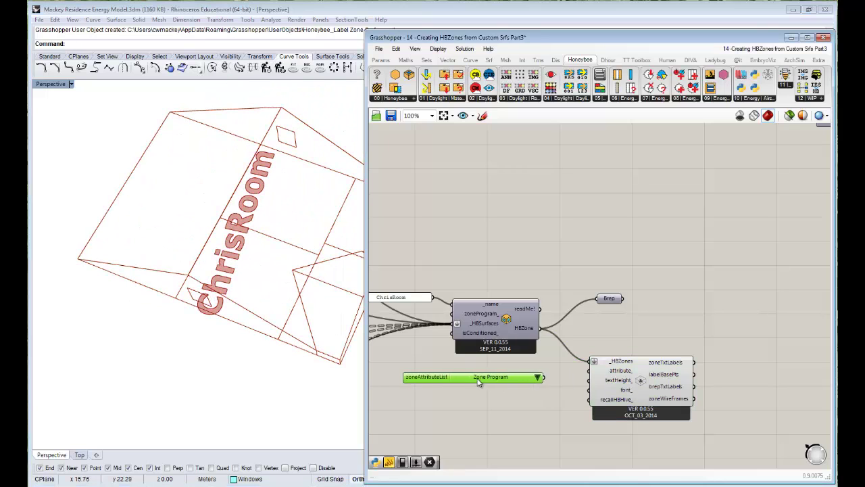
left_click_drag(587, 373, 590, 370)
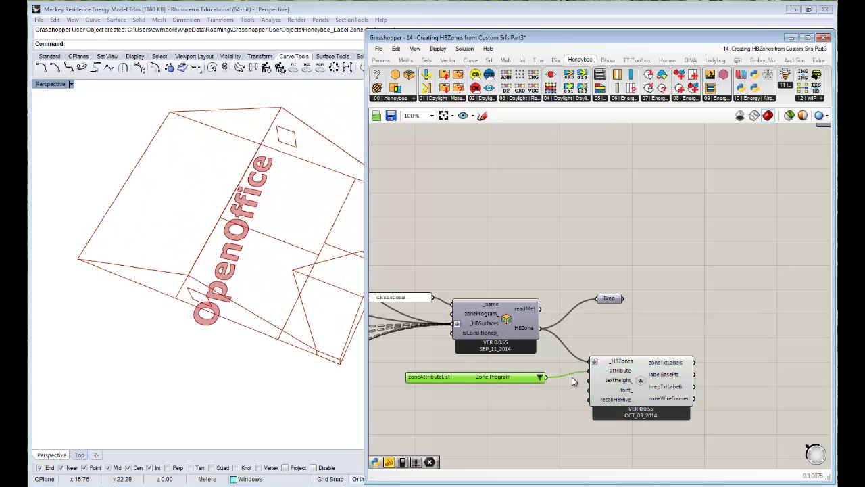
right_click_drag(464, 367, 529, 331)
scroll(513, 296, "up", 2)
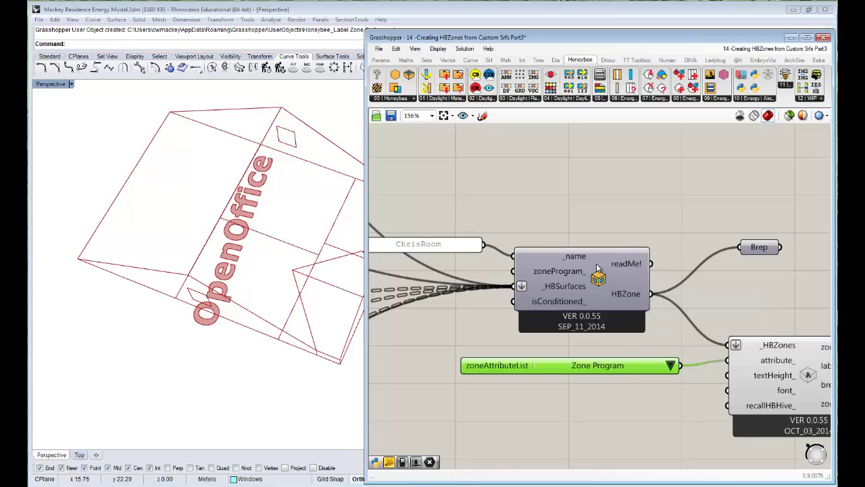
scroll(582, 324, "down", 4)
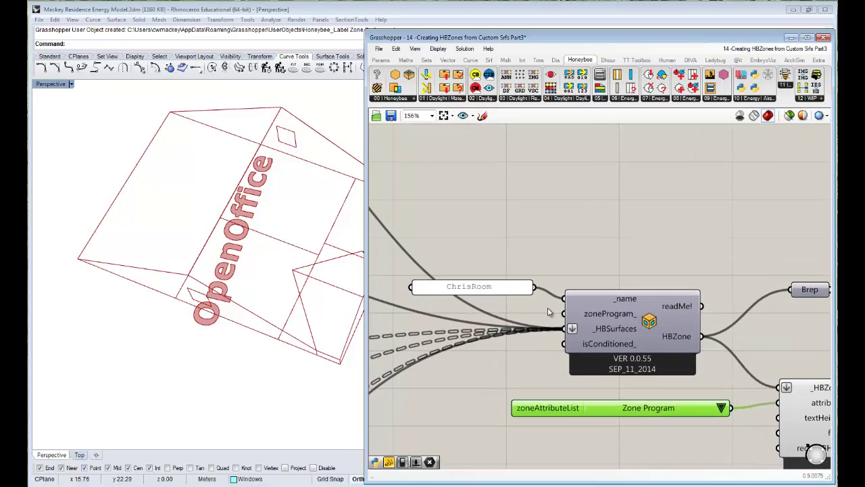
- Duplicate the MidriseApartment building program list, zone program component and Apartment list, and place the copies below the originals
scroll(509, 224, "down", 4)
right_click_drag(508, 226, 560, 378)
scroll(443, 228, "up", 5)
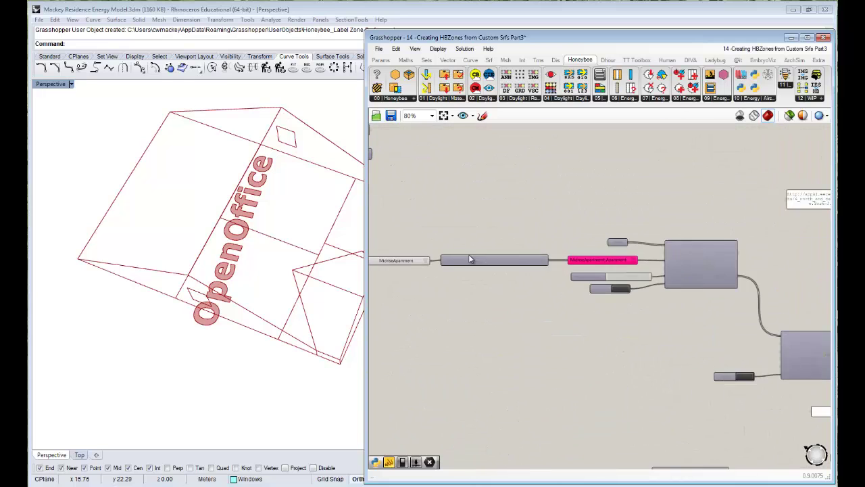
right_click_drag(578, 255, 702, 262)
scroll(703, 261, "up", 2)
left_click_drag(715, 287, 482, 271)
scroll(666, 271, "down", 2)
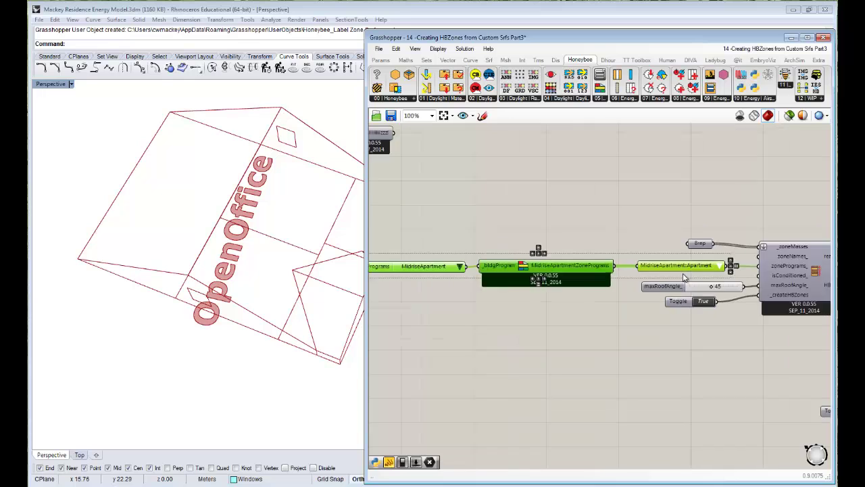
right_click_drag(739, 361, 687, 341)
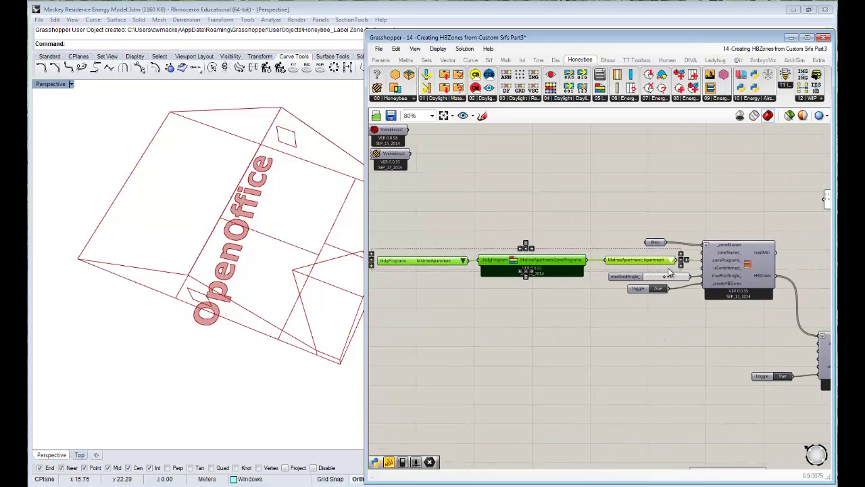
key("ctrl+v")
left_click_drag(568, 269, 606, 357)
scroll(557, 293, "down", 7)
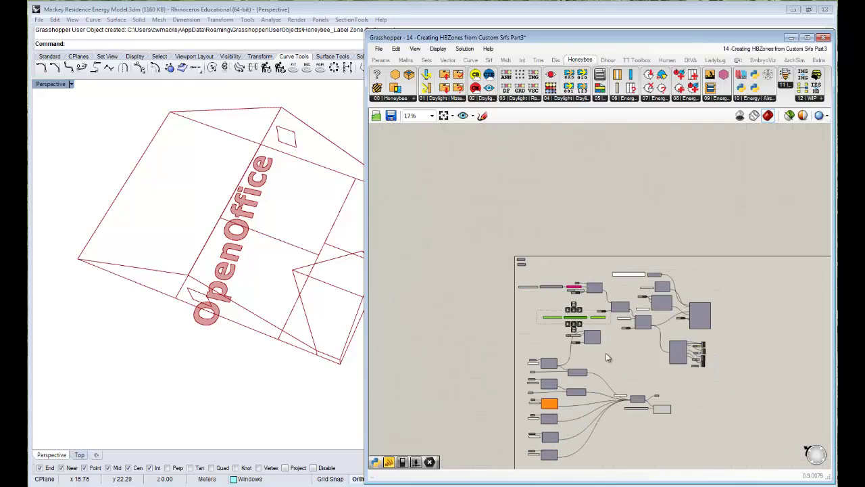
- Place the copied program components near createHBZones and connect the MidriseApartment::Apartment list to its zoneProgram_ input
scroll(575, 319, "up", 6)
right_click_drag(682, 362, 547, 315)
scroll(727, 314, "down", 1)
left_click_drag(799, 407, 647, 319)
left_click(564, 309, "shift")
scroll(616, 338, "up", 1)
left_click(615, 341)
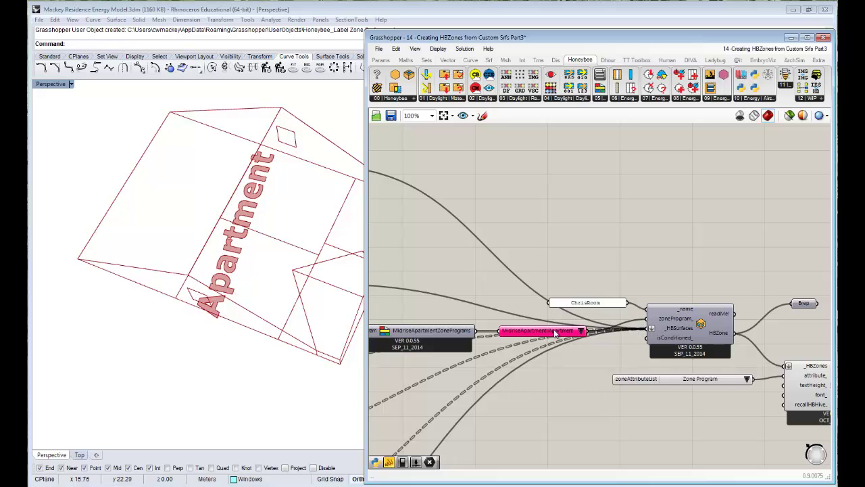
- Set the zone attribute list to Building Program to check that label, and finally to Is Conditioned
right_click_drag(218, 221, 233, 252)
right_click_drag(756, 384, 691, 369)
left_click(683, 365)
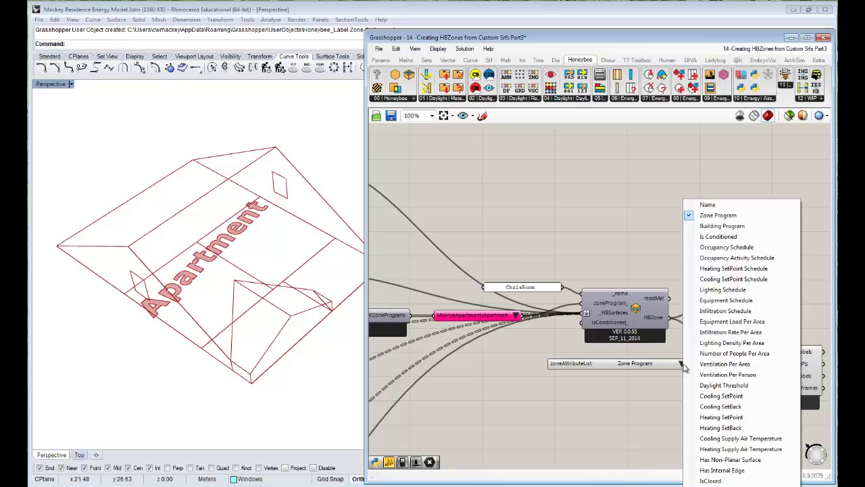
left_click(719, 227)
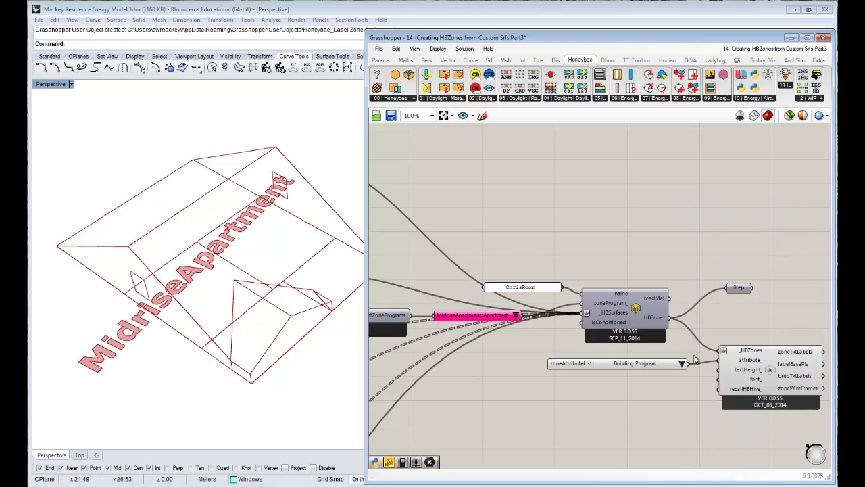
left_click(683, 365)
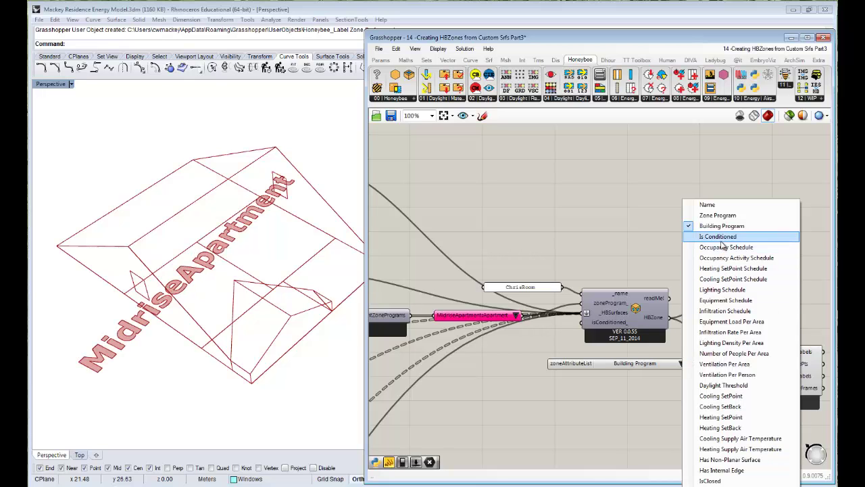
left_click(719, 237)
- Move the MidriseApartment::Apartment list up in line with the zoneProgram_ input and inspect the zone's Is Conditioned label in Rhino
right_click_drag(551, 383, 578, 376)
right_click_drag(547, 340, 594, 343)
left_click_drag(565, 312, 566, 300)
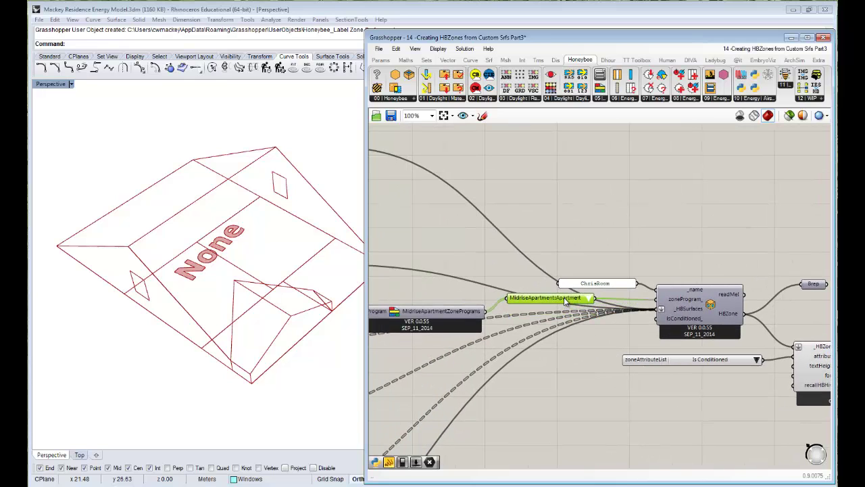
scroll(579, 328, "up", 4)
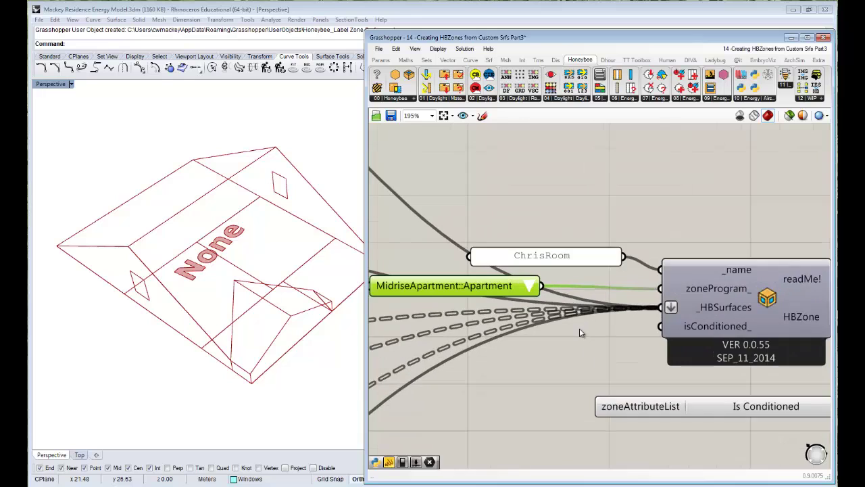
scroll(551, 343, "down", 3)
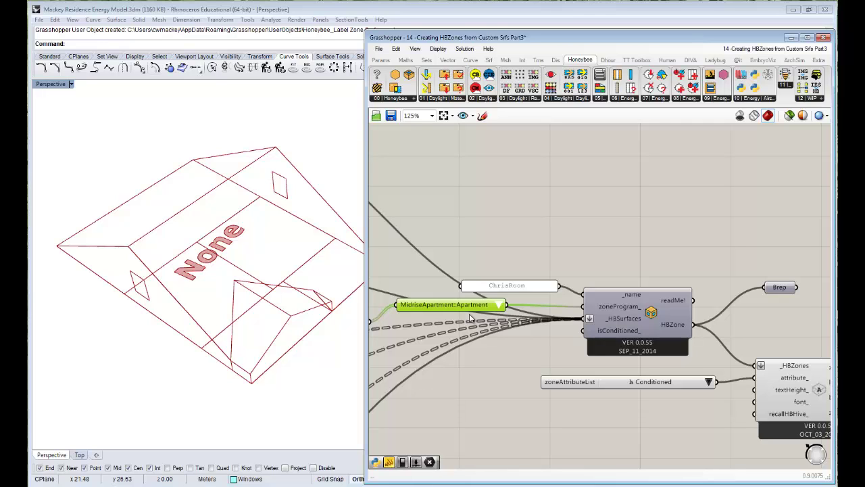
right_click_drag(287, 328, 304, 333)
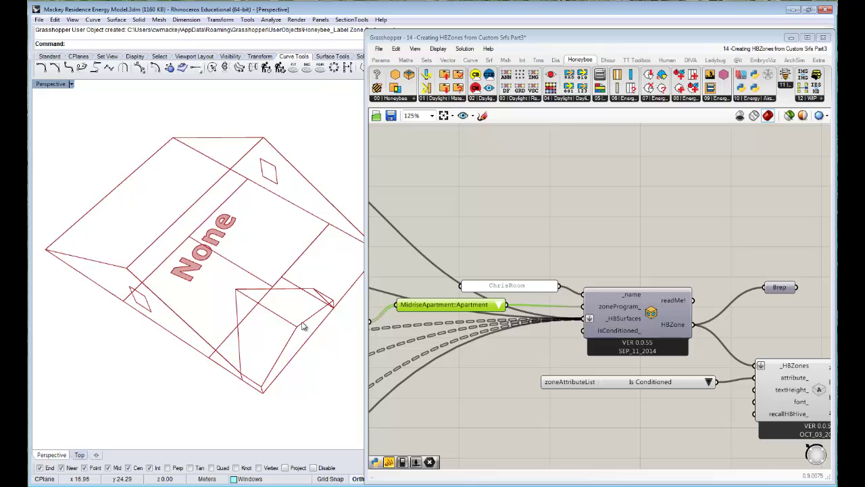
right_click_drag(264, 328, 257, 277)
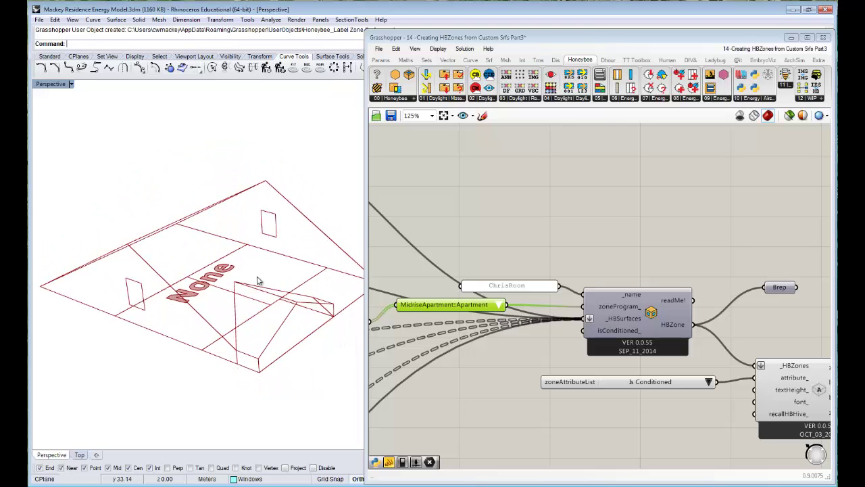
right_click_drag(246, 219, 408, 287)
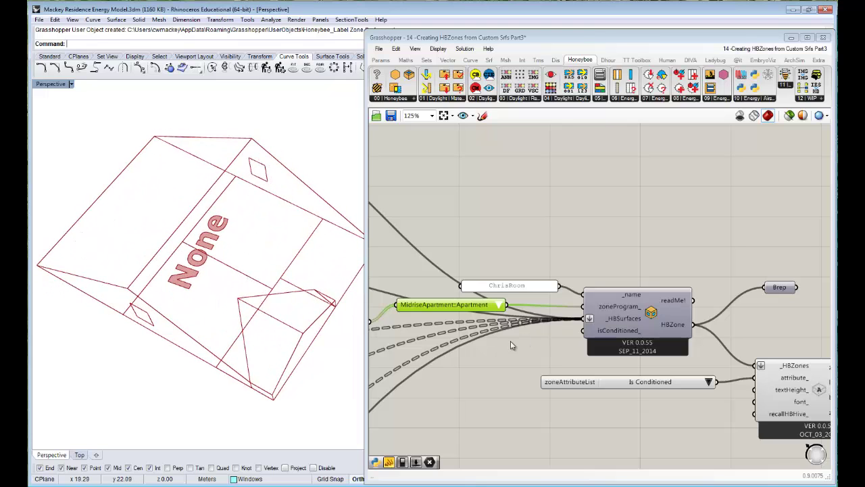
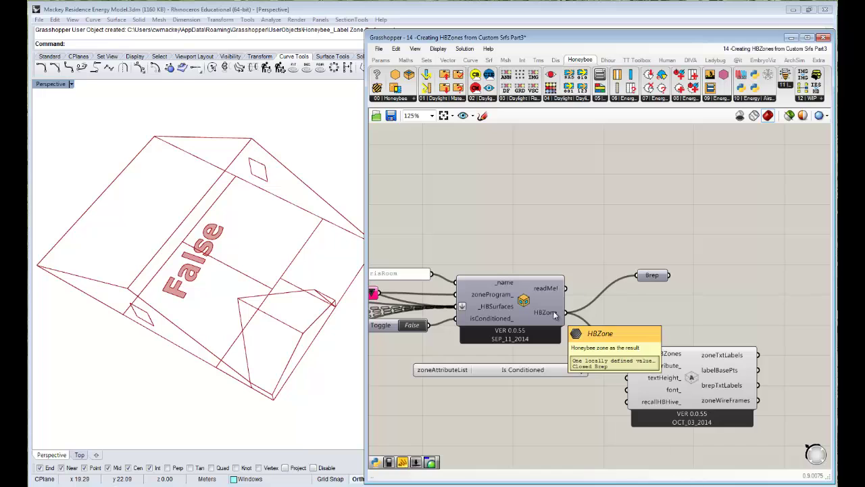
- Move the label component and its attribute list above createHBZones, and bring the surface decomposition component with its previews down beside it
scroll(553, 314, "down", 5)
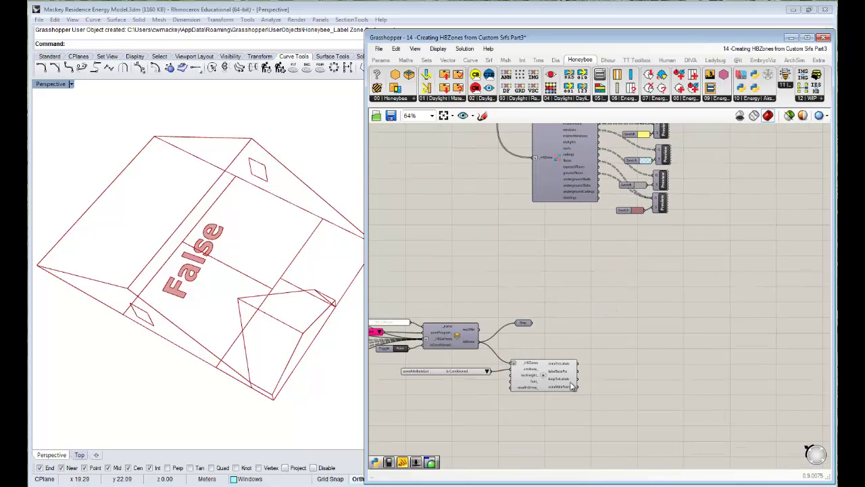
left_click_drag(613, 411, 467, 361)
left_click_drag(548, 374, 522, 253)
right_click_drag(597, 297, 656, 384)
left_click_drag(756, 330, 597, 156)
left_click_drag(619, 225, 663, 424)
right_click_drag(663, 424, 648, 318)
- Delete the Brep parameter and connect the HBZone output of createHBZones to the decomposition component's _HBZone input
left_click(568, 305)
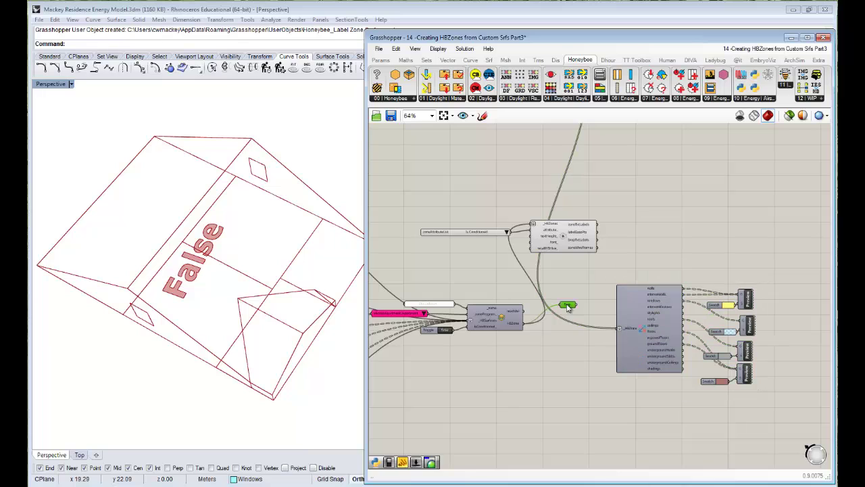
key("Delete")
scroll(582, 328, "up", 1)
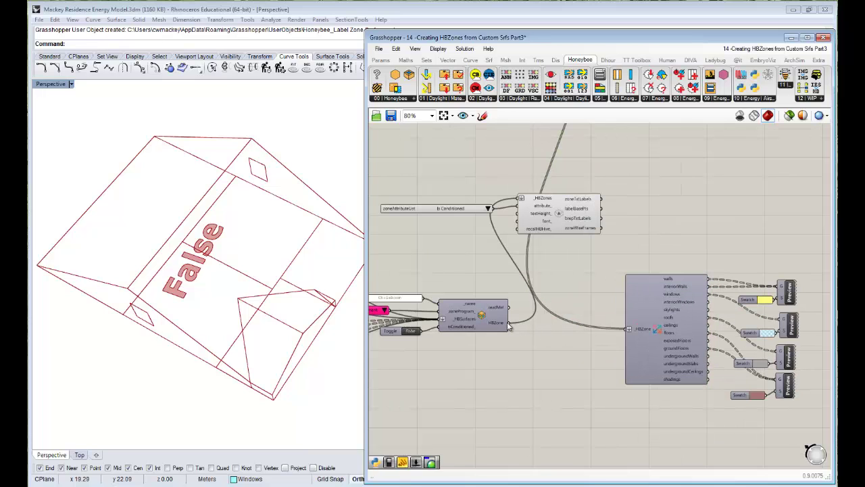
left_click_drag(618, 328, 627, 329)
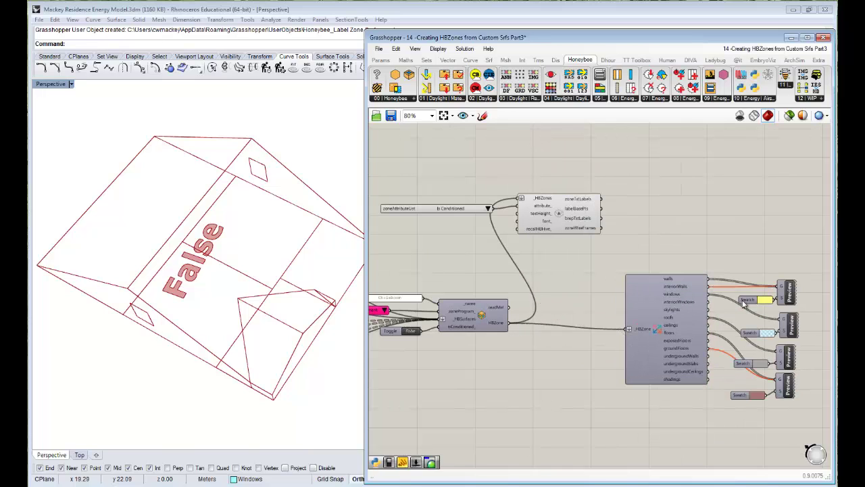
- Move the decomposition component together with its swatches and previews closer to createHBZones
right_click_drag(689, 412, 621, 401)
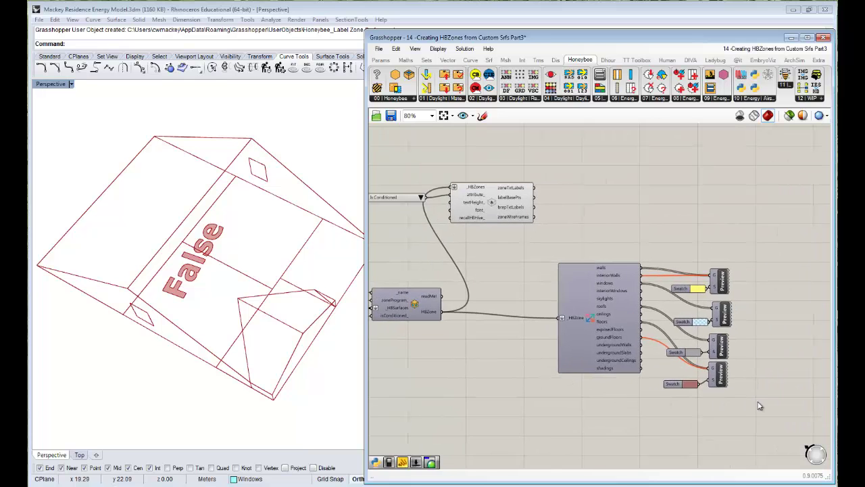
left_click_drag(766, 409, 503, 225)
left_click_drag(608, 292, 580, 288)
left_click(768, 358)
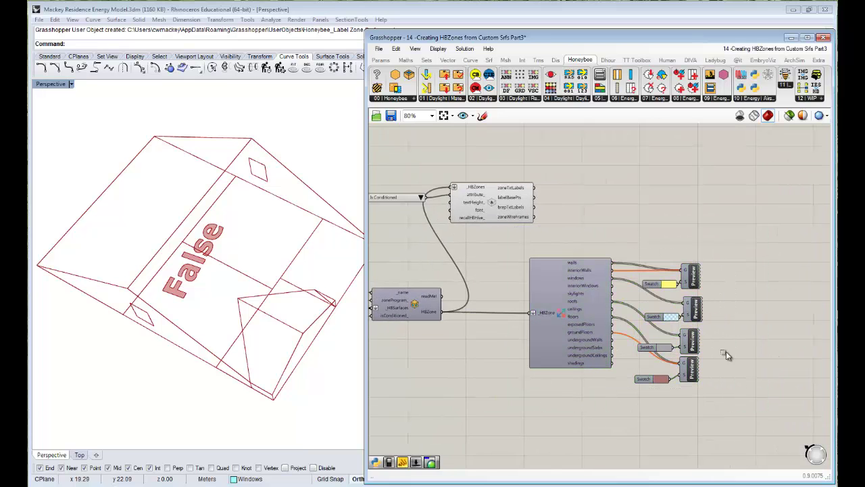
- Turn on the preview of the four Custom Preview components and inspect the coloured zone surfaces from above and below
left_click_drag(750, 394, 690, 235)
right_click(711, 210)
left_click(737, 218)
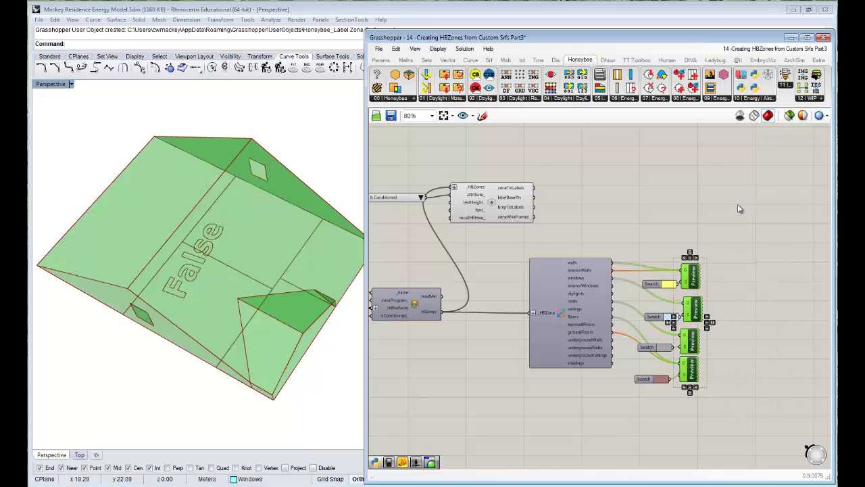
right_click_drag(261, 324, 217, 254)
scroll(253, 239, "down", 4)
right_click_drag(233, 298, 330, 317, "shift")
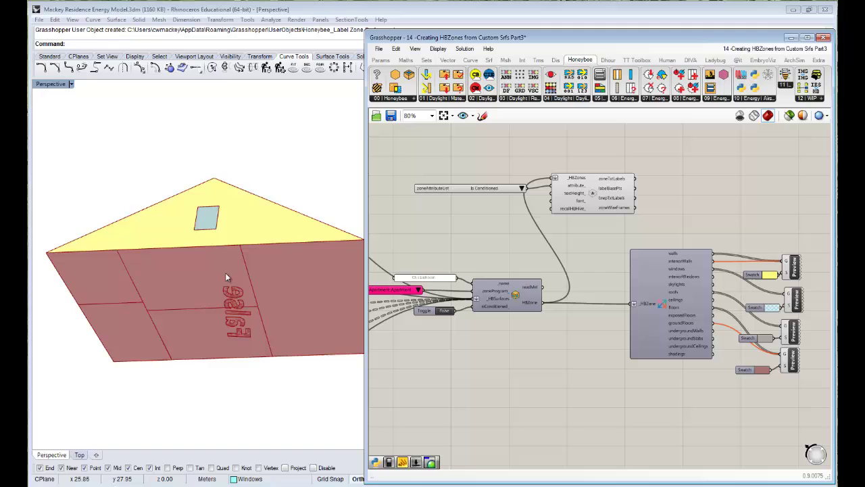
right_click_drag(226, 277, 446, 290)
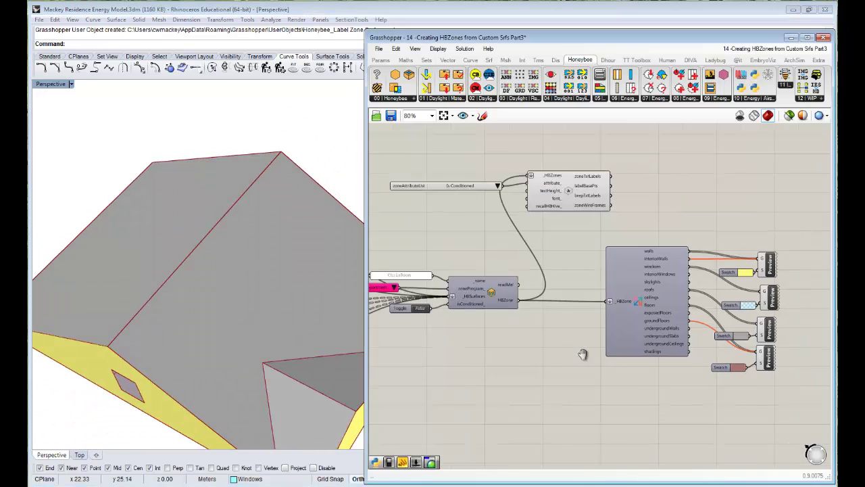
- Examine the zones supplied to the energy simulation component's _HBZones input
scroll(610, 353, "down", 4)
scroll(672, 263, "up", 5)
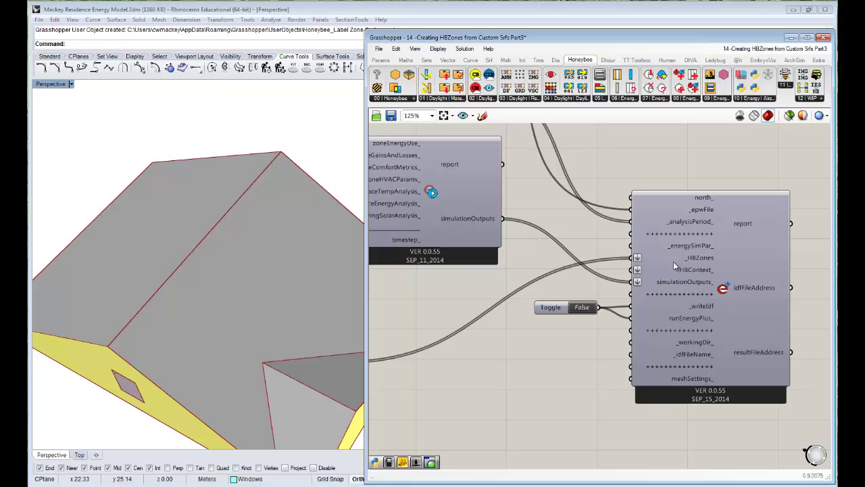
mouse_move(673, 261)
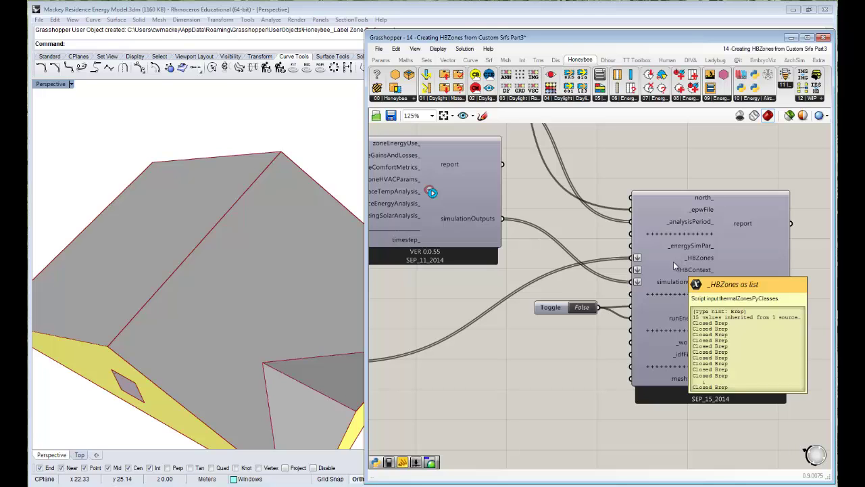
scroll(669, 263, "down", 4)
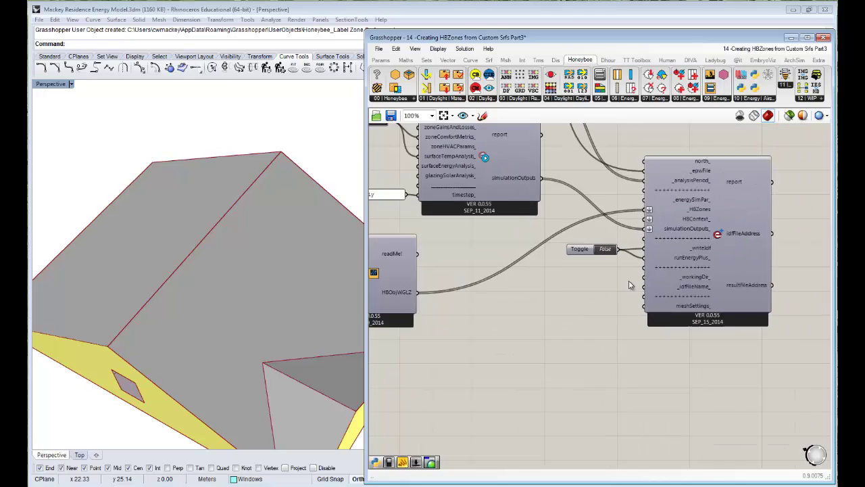
right_click_drag(656, 373, 676, 274)
right_click_drag(599, 344, 672, 417)
- Examine the coloured attic zone in Rhino and the glazing, adjacency and mass-based zone components of the whole-building workflow
right_click_drag(211, 363, 223, 288)
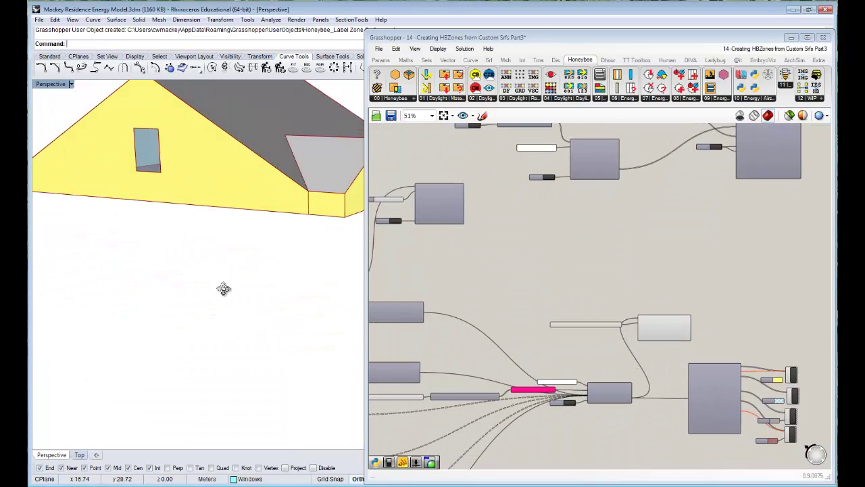
scroll(226, 288, "down", 6)
right_click_drag(249, 259, 174, 312)
scroll(174, 313, "up", 6)
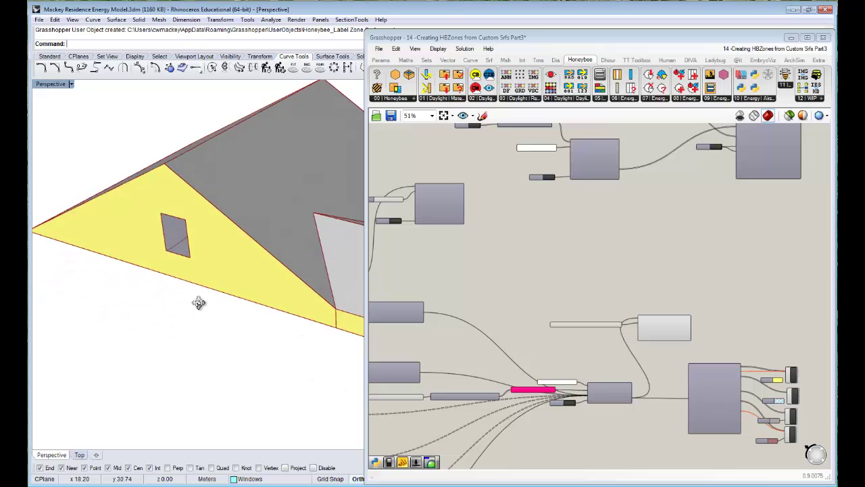
right_click_drag(634, 298, 663, 371)
right_click_drag(604, 336, 612, 344)
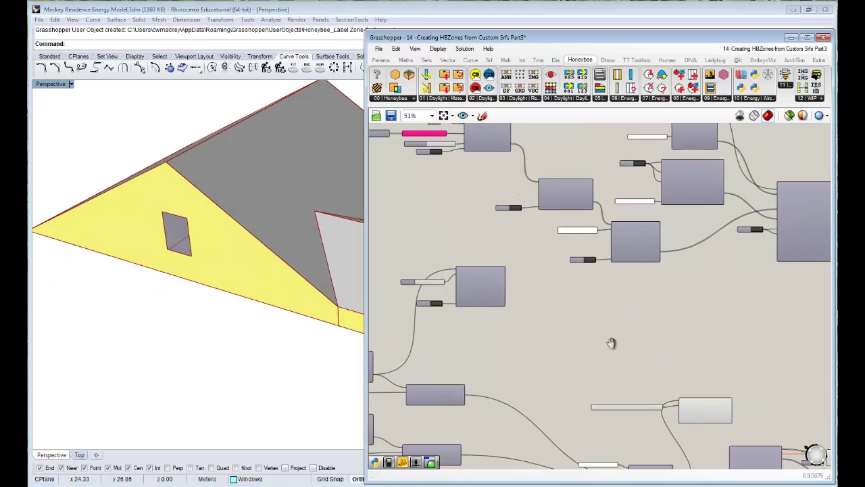
right_click_drag(522, 281, 433, 251)
scroll(563, 204, "up", 5)
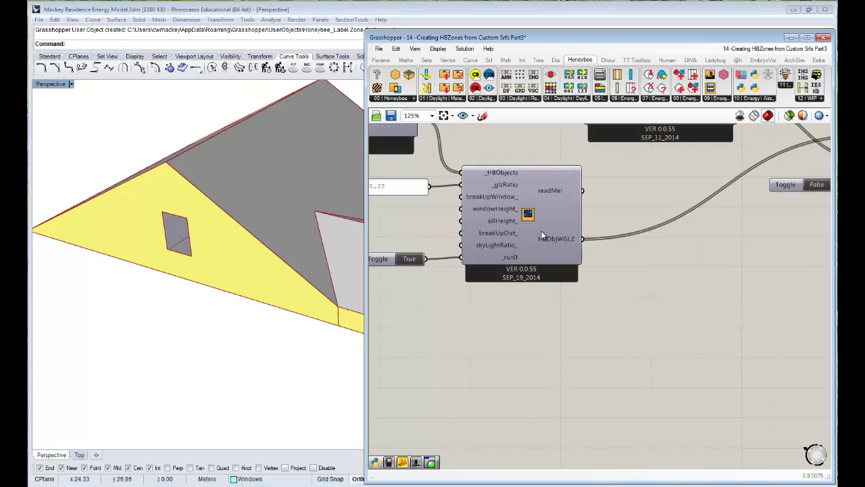
scroll(543, 236, "down", 5)
right_click_drag(514, 241, 620, 291)
scroll(423, 173, "up", 4)
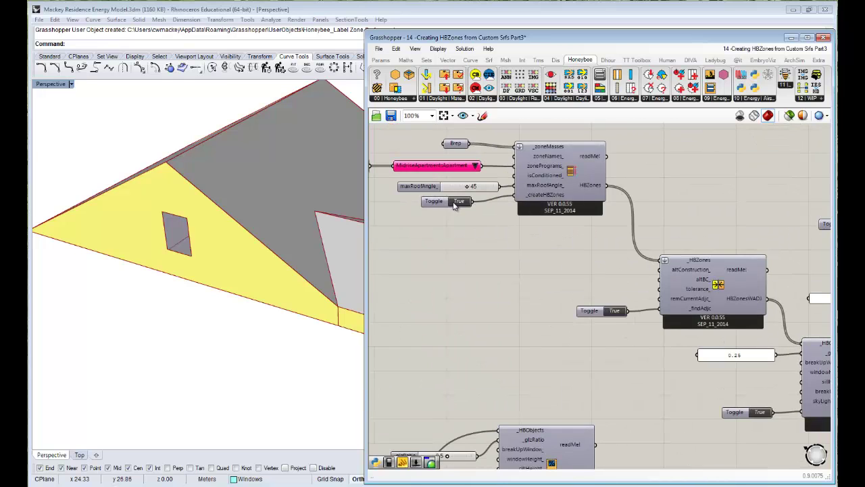
scroll(453, 207, "down", 5)
- Move the decomposition group up beneath the energy simulation component and connect the glazing component's HBObjWGLZ output to its _HBZone input
right_click_drag(568, 253, 471, 145)
left_click_drag(734, 422, 587, 314)
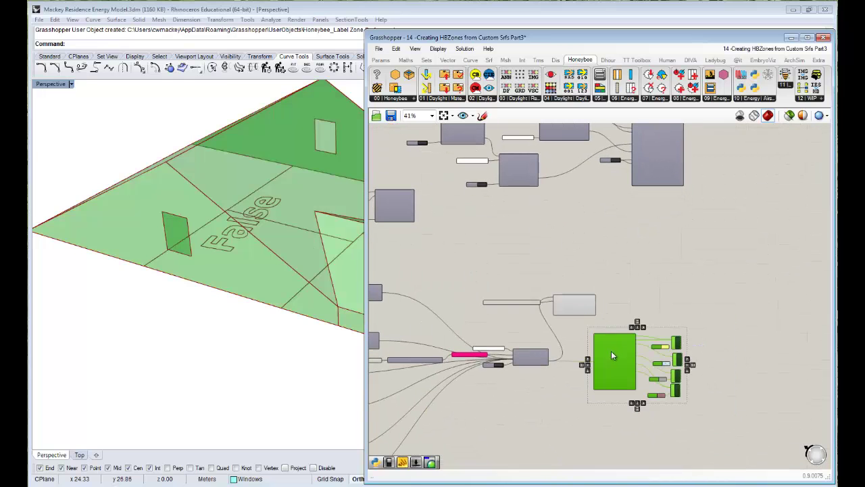
left_click_drag(611, 351, 586, 230)
left_click(550, 177)
scroll(548, 178, "up", 2)
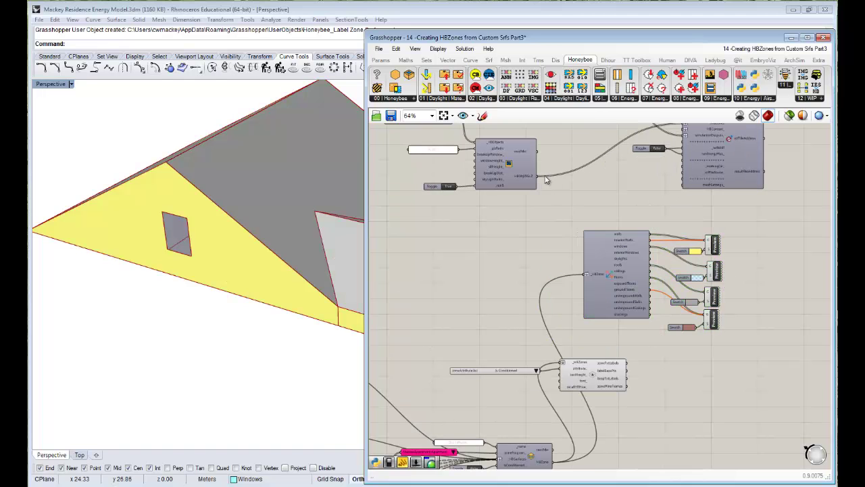
left_click_drag(537, 176, 586, 274)
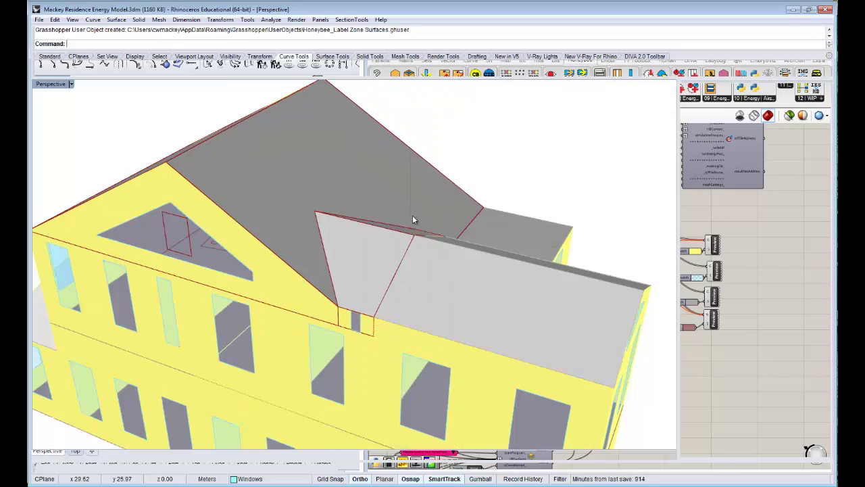
- Turn off the preview of the four Custom Preview components attached to the decomposition component
right_click_drag(267, 280, 315, 253)
scroll(277, 256, "down", 7)
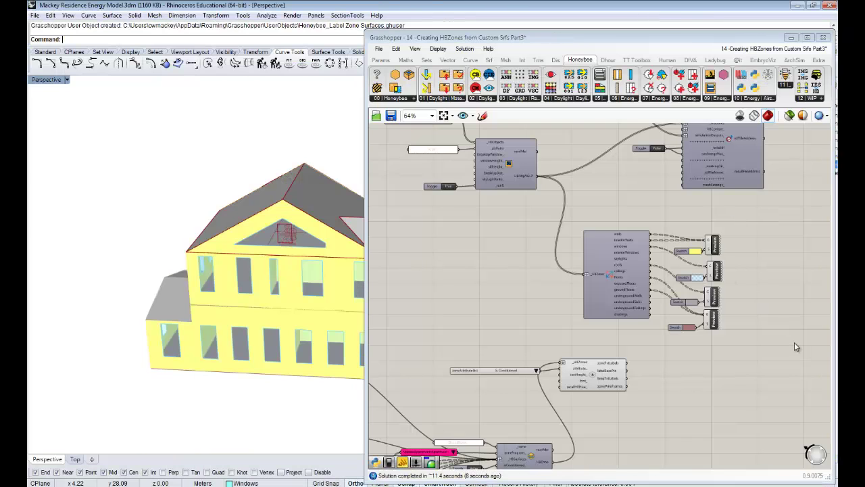
left_click_drag(772, 336, 656, 227)
right_click(760, 219)
left_click(783, 238)
left_click(782, 247)
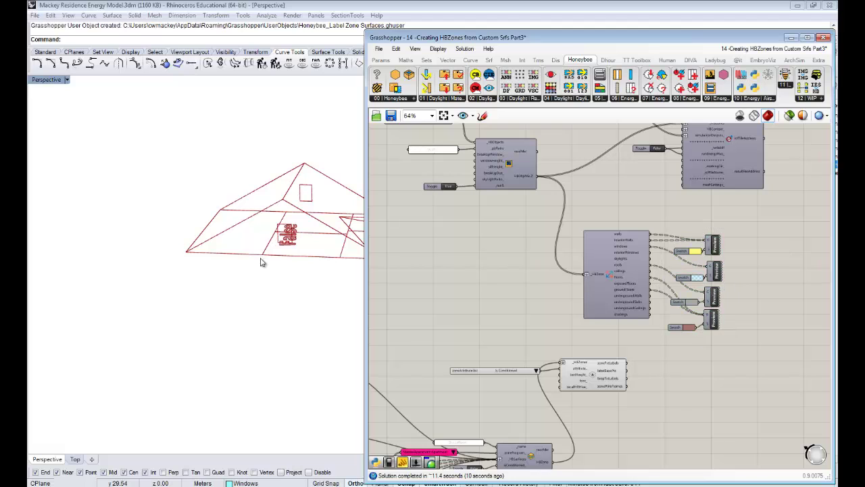
right_click_drag(262, 262, 216, 250)
- Turn on the preview of the Brep parameter that feeds the _zoneMasses input of the mass-based zone component
right_click_drag(464, 250, 696, 443)
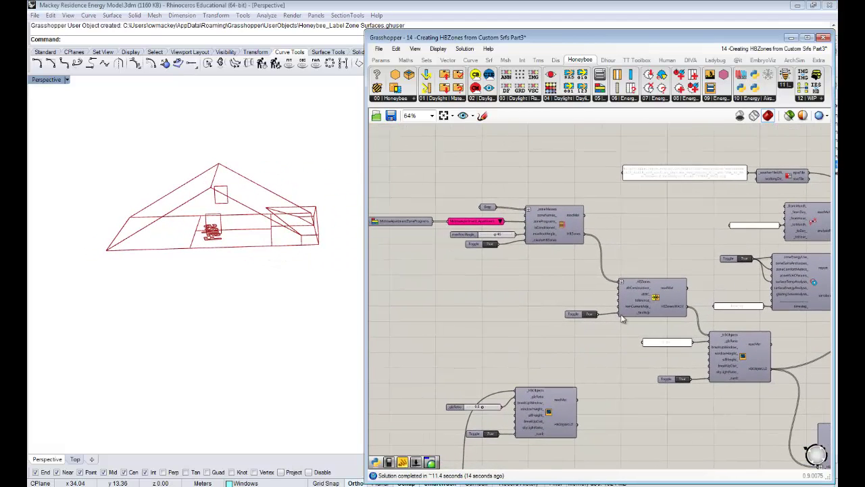
middle_click(490, 191)
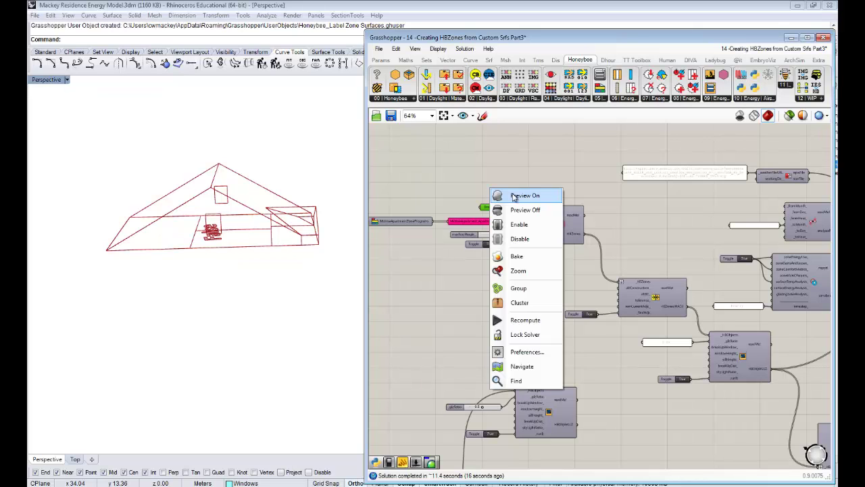
left_click(513, 197)
right_click_drag(602, 349, 569, 269)
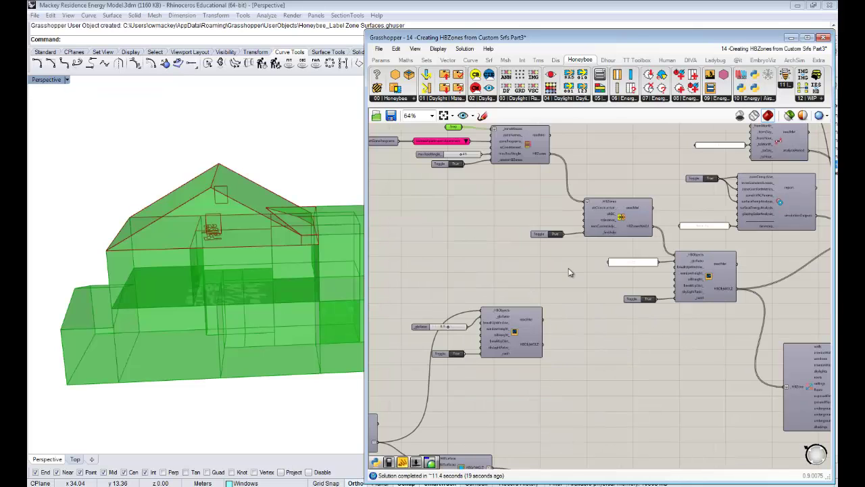
right_click_drag(629, 343, 577, 215)
- Delete the zone labelling component together with its zone attribute list set to isConditioned
left_click(742, 359)
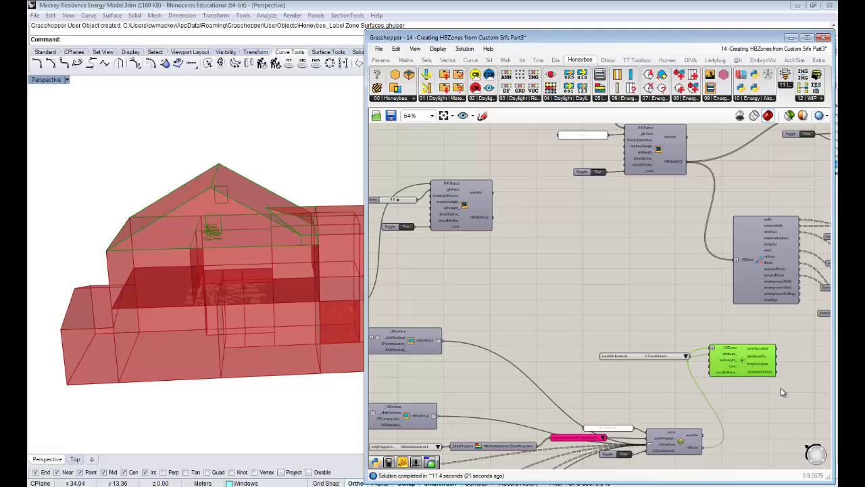
left_click_drag(781, 391, 633, 339)
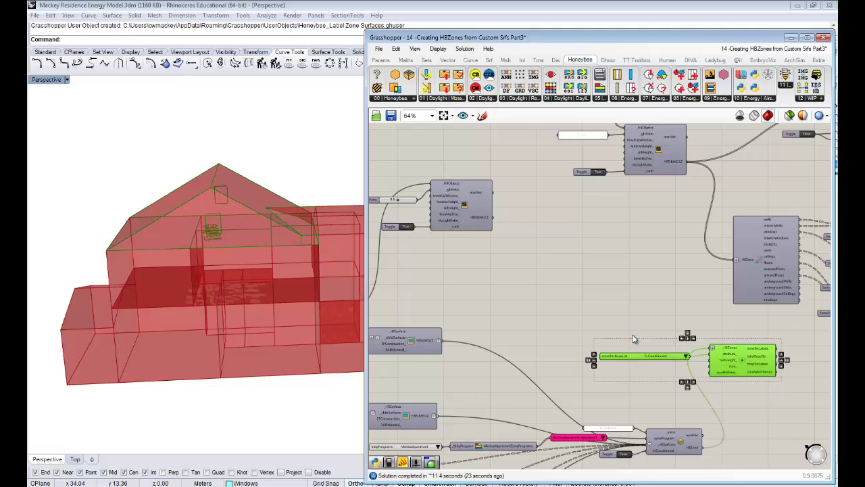
key("Delete")
- Delete the separate glazing-ratio component of the custom surface workflow along with its ratio slider and toggle
right_click_drag(511, 209, 589, 319)
right_click_drag(543, 241, 642, 372)
right_click_drag(612, 321, 623, 231)
left_click_drag(649, 397, 492, 274)
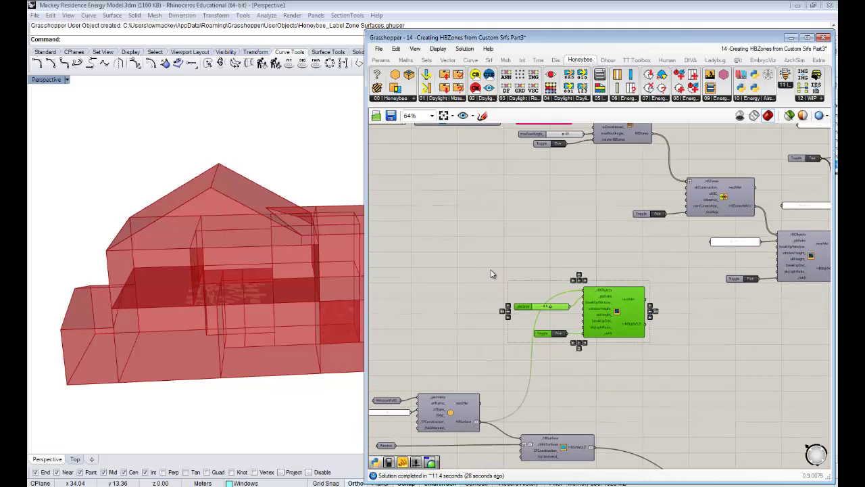
key("Delete")
- Examine the zone masses held by the Brep parameter, and show all hidden objects in Rhino
right_click_drag(559, 247, 635, 355)
scroll(655, 224, "up", 3)
left_click(612, 207)
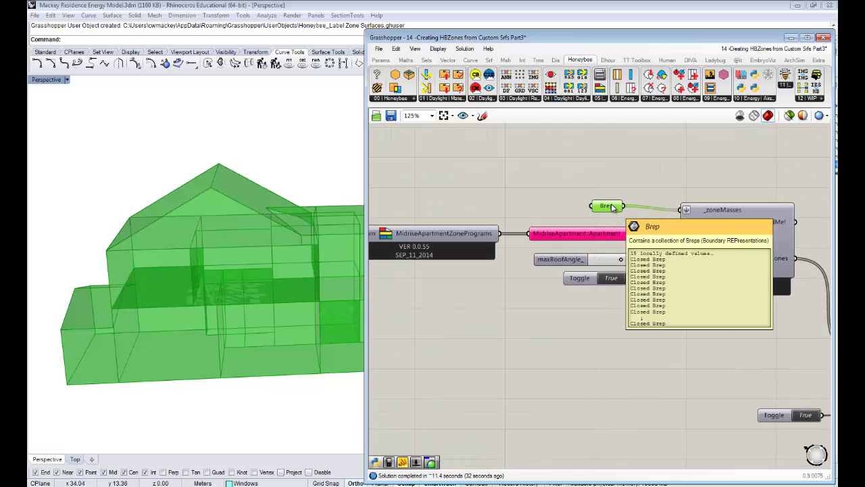
right_click_drag(140, 256, 169, 247)
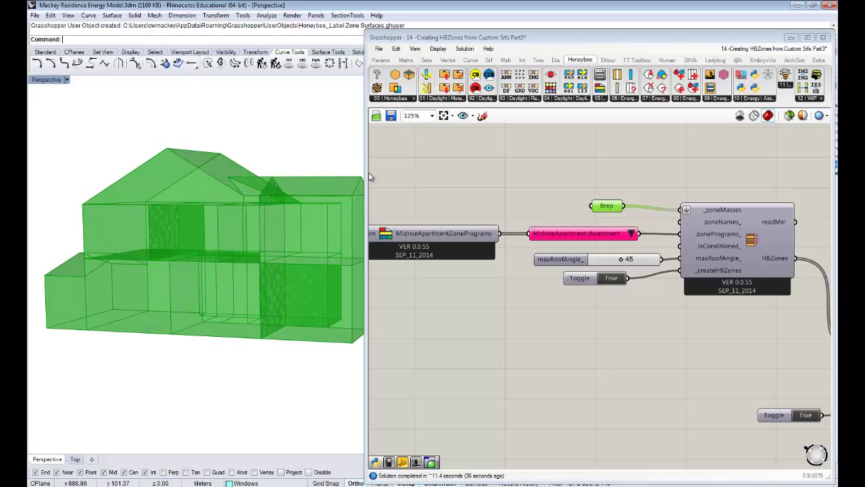
left_click(789, 38)
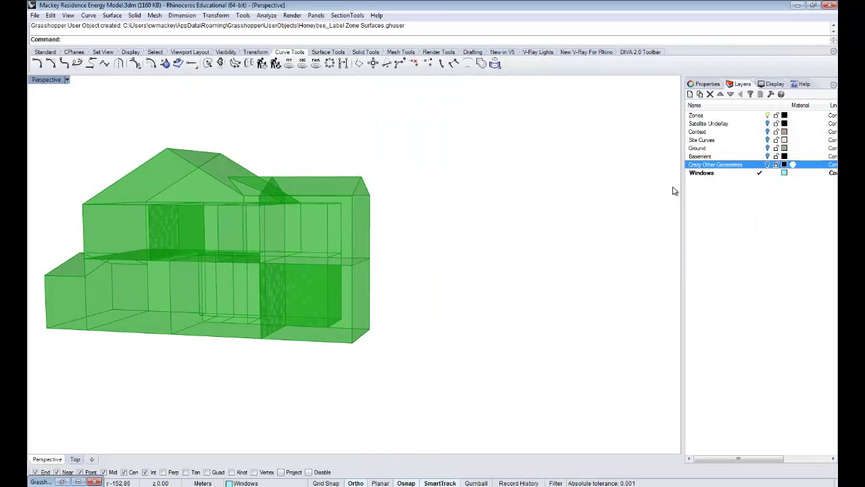
type("Show")
key("Return")
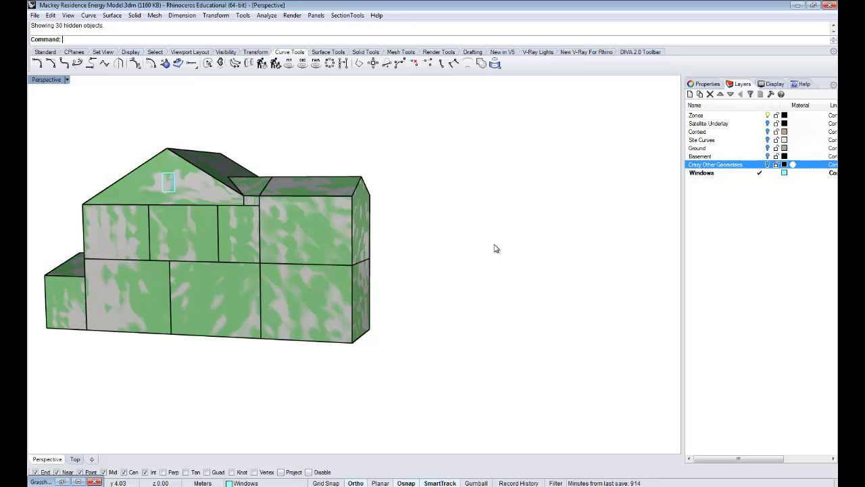
- Select the building's zone polysurfaces in Rhino except the attic, and return to Grasshopper
mouse_move(494, 247)
right_mouse_down()
mouse_move(466, 274)
mouse_move(541, 394)
right_mouse_up()
left_click_drag(359, 214, 361, 222)
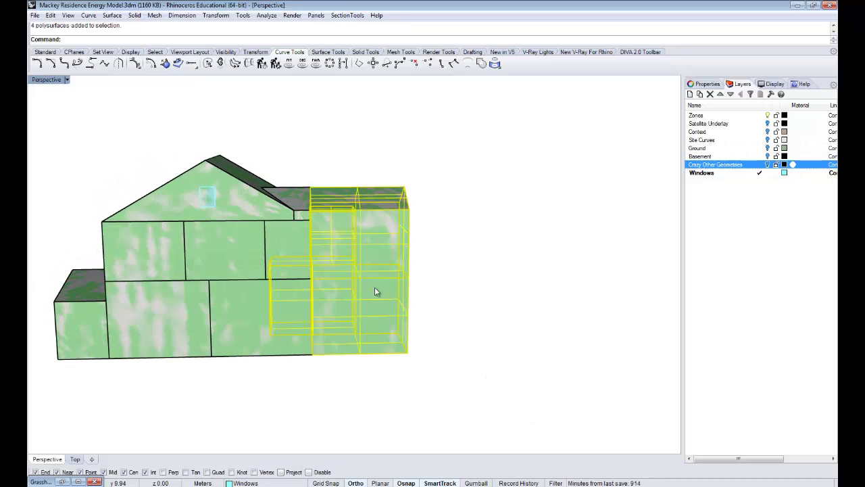
left_click_drag(532, 403, 58, 248)
right_click_drag(223, 256, 162, 290)
left_click(76, 481)
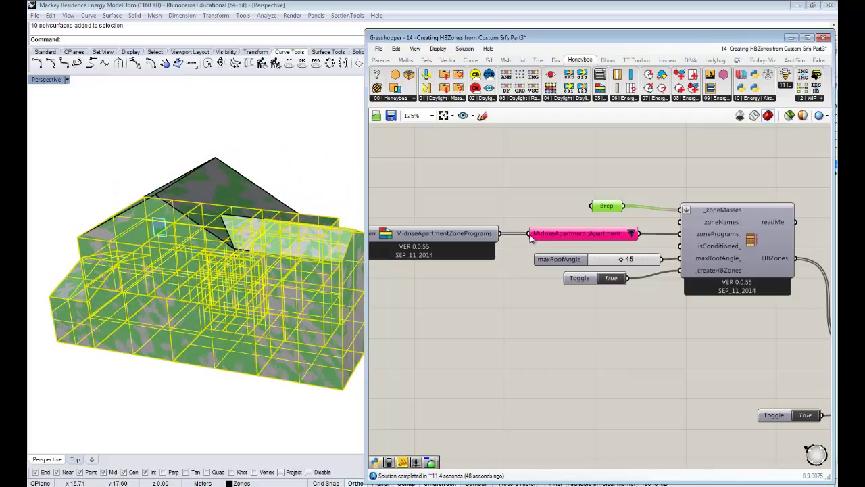
- Load the selected polysurfaces into the Brep parameter as multiple Breps and set the _createHBZones toggle to False
right_click(614, 208)
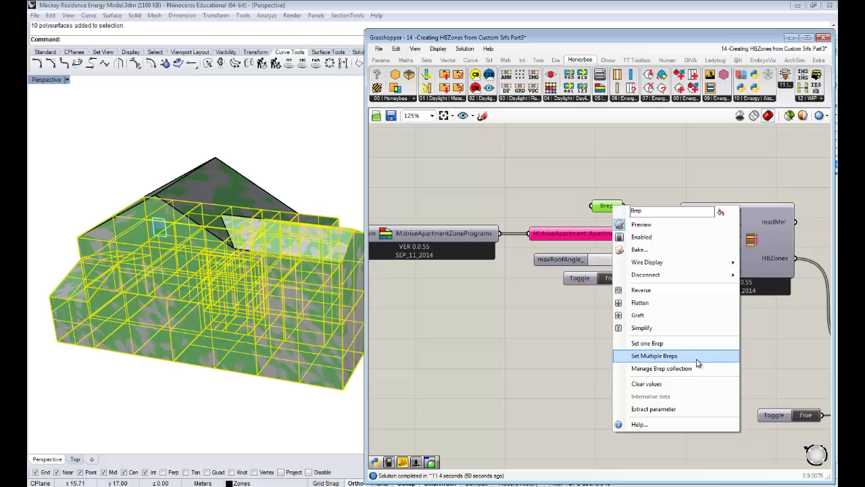
left_click(695, 356)
double_click(616, 285)
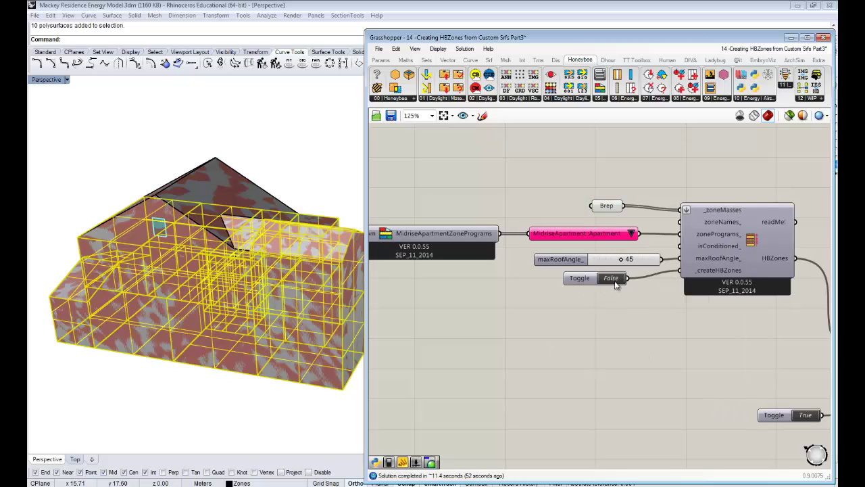
- Reassign the selected polysurfaces to the Brep parameter and internalise its data
right_click(608, 208)
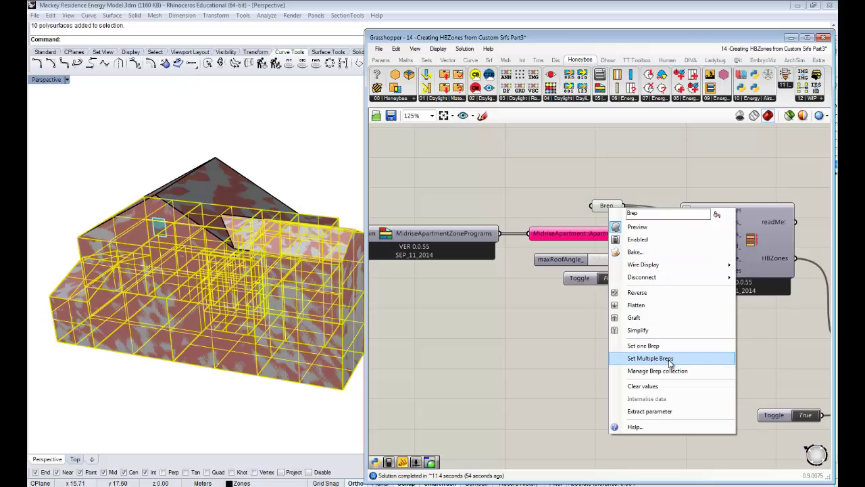
left_click(669, 360)
right_click_drag(612, 206, 611, 206)
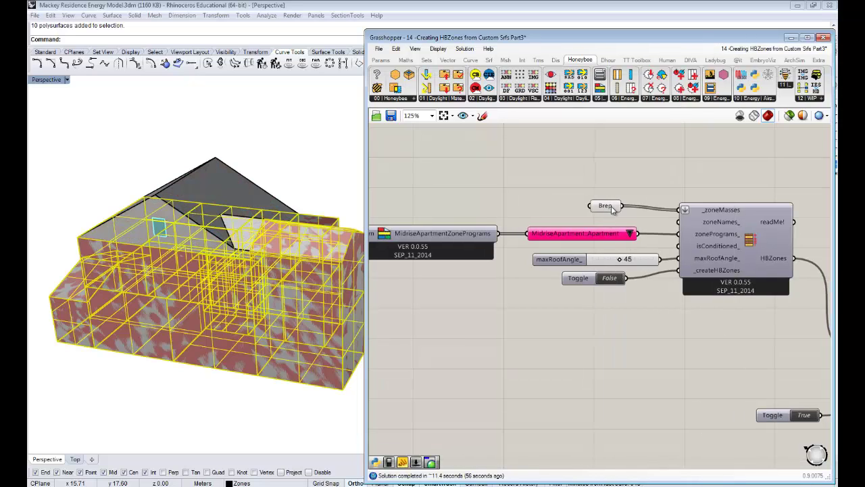
right_click(613, 210)
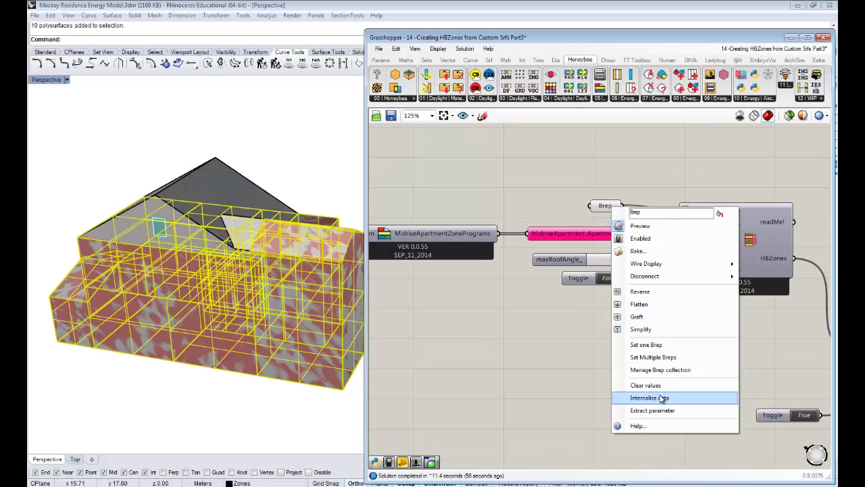
left_click(717, 393)
- Deselect the Rhino polysurfaces and turn off the preview of the Brep parameter
left_click(268, 155)
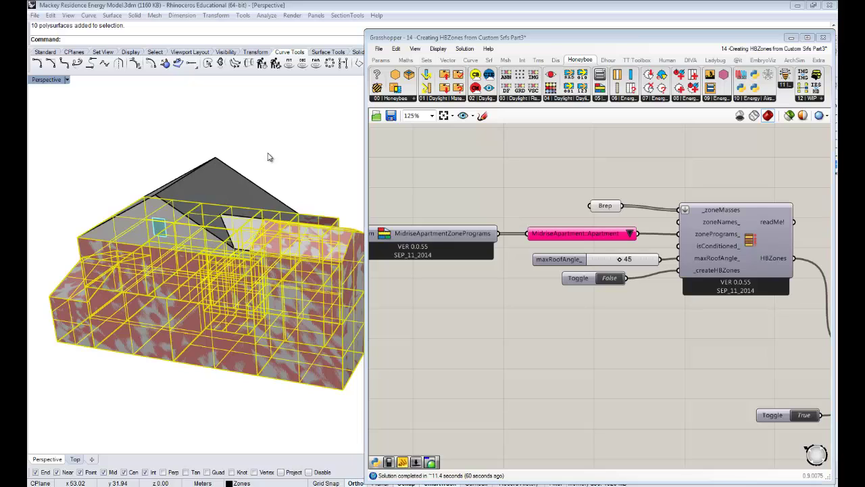
left_click(599, 208)
right_click(605, 158)
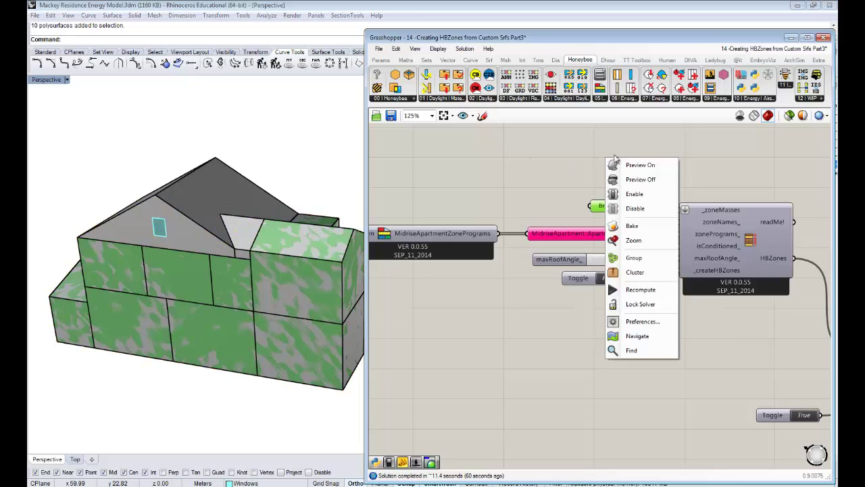
left_click(647, 180)
left_click(593, 175)
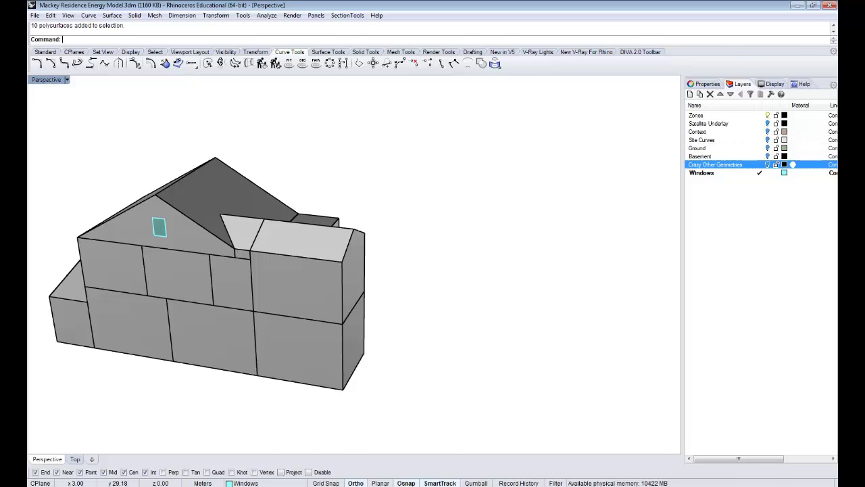
- Turn on the preview of the four Custom Preview components to display the coloured surfaces of the whole building
key("super+d")
key("super+d")
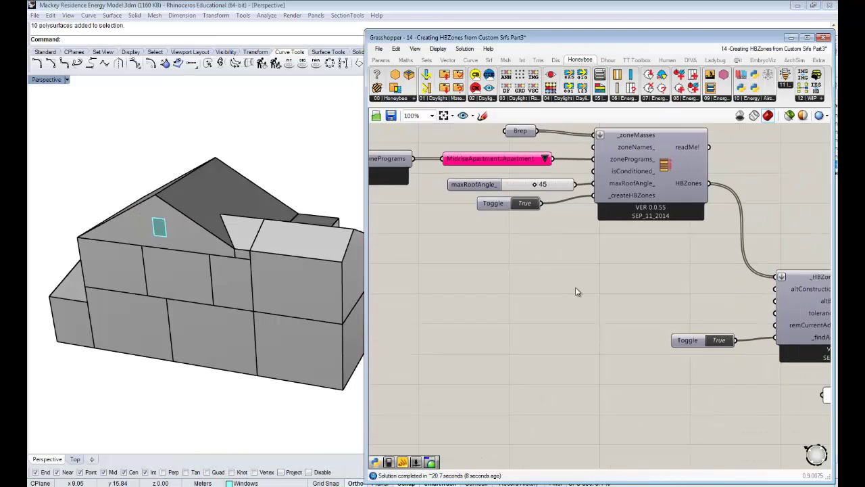
scroll(576, 292, "down", 4)
left_click_drag(761, 341, 690, 233)
right_click(747, 235)
left_click(766, 248)
left_click(766, 249)
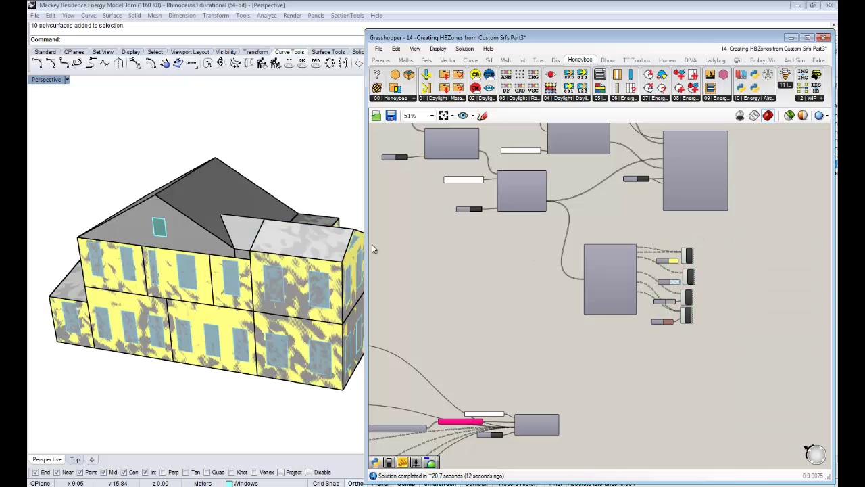
- Hide all the building masses in Rhino so only the coloured zone surfaces are displayed
right_click_drag(324, 252, 274, 313)
left_click_drag(340, 407, 65, 120)
key("Return")
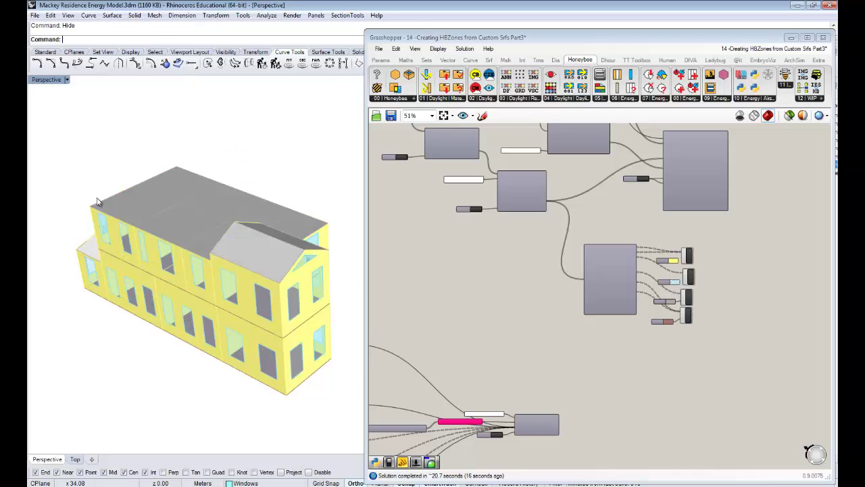
mouse_move(203, 285)
right_mouse_down()
mouse_move(259, 259)
mouse_move(220, 253)
mouse_move(235, 285)
mouse_move(170, 307)
mouse_move(195, 285)
right_mouse_up()
- Move the decomposition component with its swatches and previews away from the glazing component to free space between them
right_click_drag(639, 380, 676, 344)
scroll(558, 404, "up", 5)
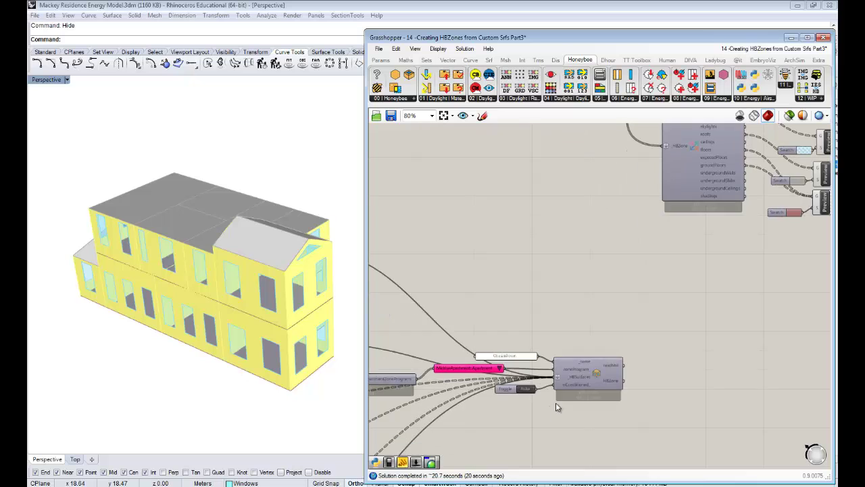
scroll(561, 367, "down", 2)
scroll(618, 361, "down", 1)
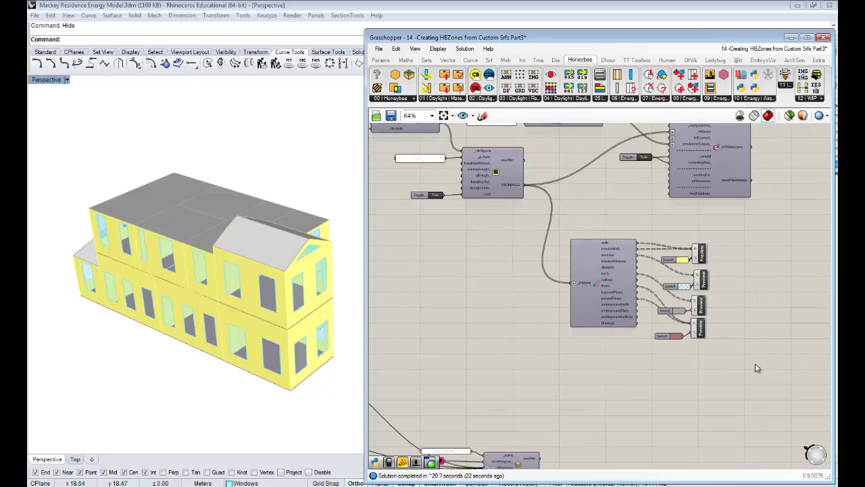
left_click_drag(770, 378, 504, 214)
left_click_drag(613, 266, 685, 293)
left_click(531, 257)
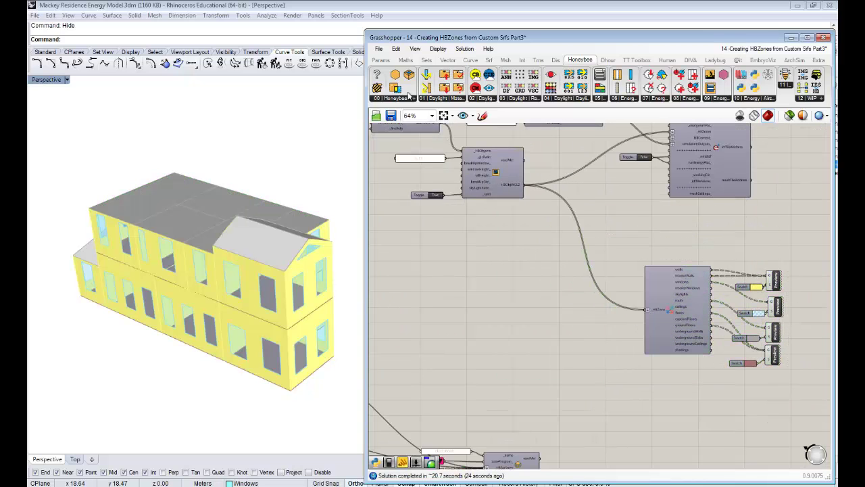
- Place a Honeybee_Solve Adjacencies component between the glazing component and the decomposition component
left_click(411, 100)
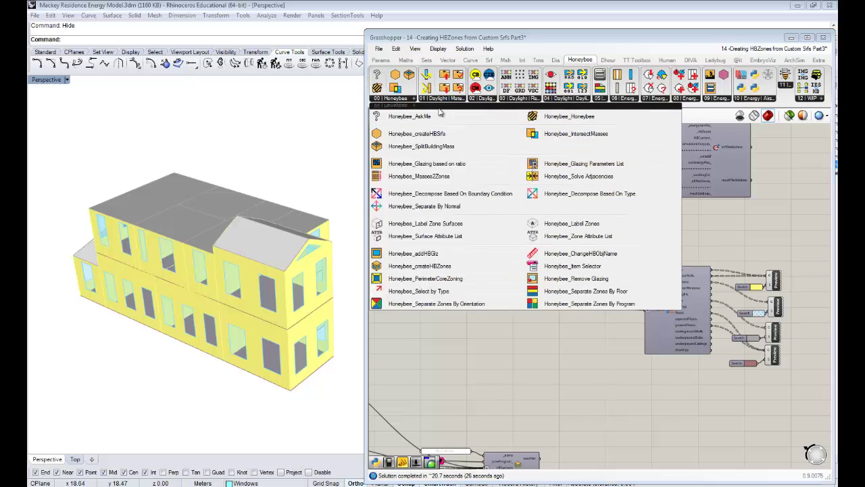
left_click_drag(556, 179, 509, 245)
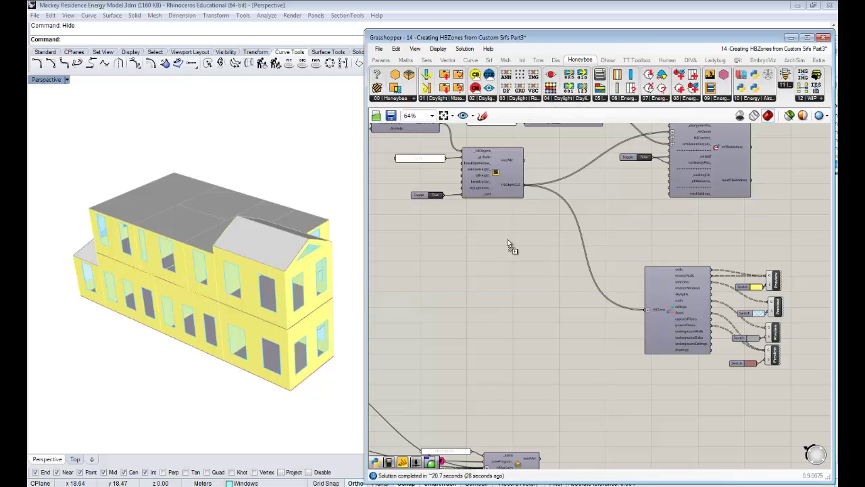
left_click_drag(580, 225, 571, 235)
right_click_drag(490, 267, 523, 269)
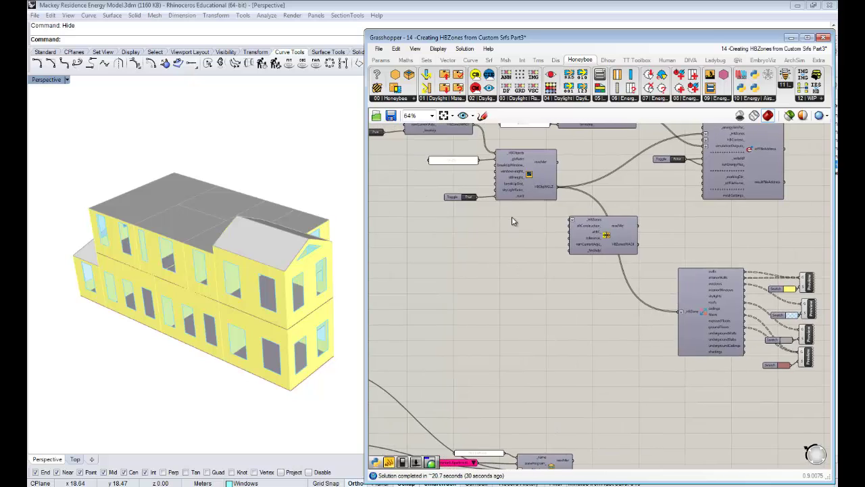
scroll(513, 217, "up", 2)
right_click_drag(541, 232, 510, 216)
scroll(511, 216, "down", 2)
left_click_drag(589, 224, 602, 225)
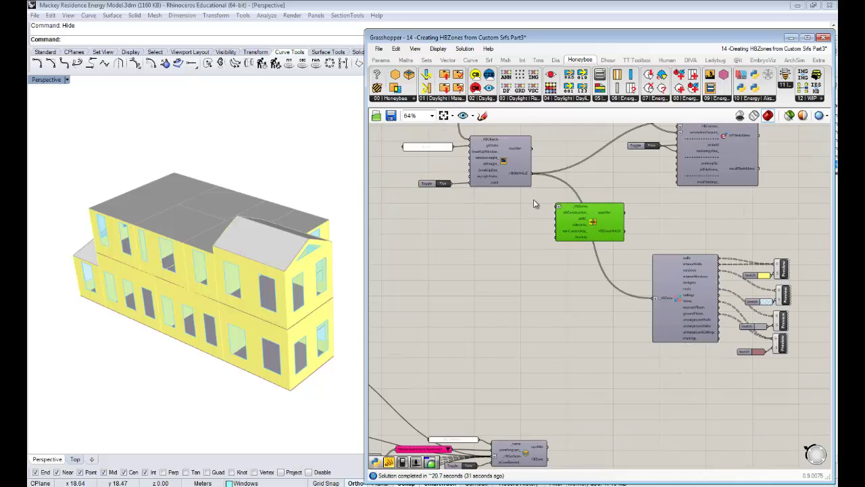
- Connect both the glazing component's HBObjWGLZ output and the custom zone's HBZone output to the new adjacency component's _HBZones input
left_click_drag(534, 174, 560, 206)
right_click_drag(491, 283, 466, 253)
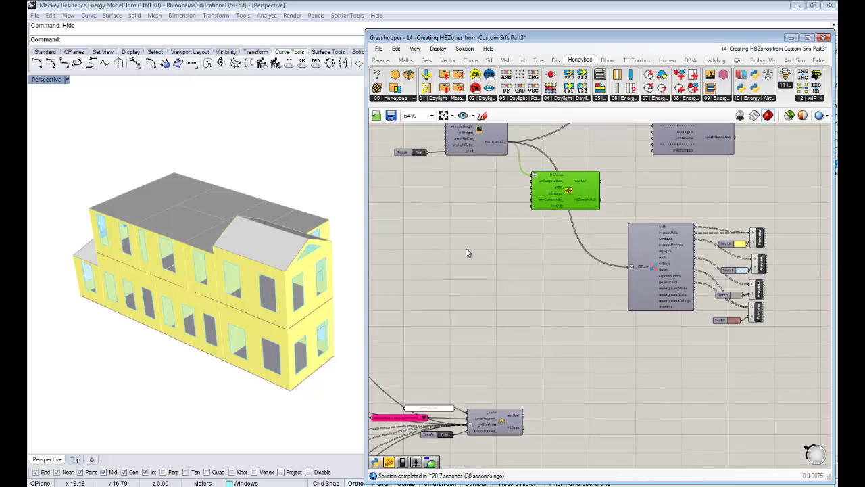
left_click_drag(525, 428, 533, 177)
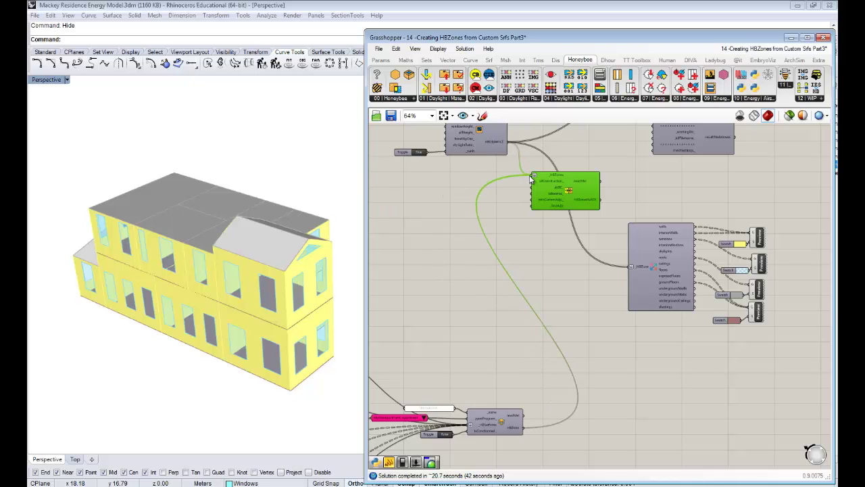
right_click_drag(283, 253, 261, 240)
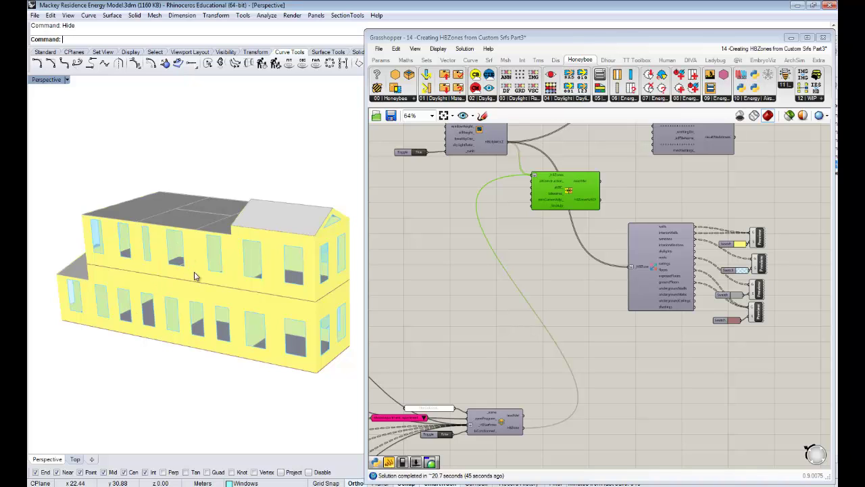
- Place a Boolean Toggle beside the new Honeybee_Solve Adjacencies component
mouse_move(195, 274)
right_mouse_down()
mouse_move(226, 237)
mouse_move(187, 268)
right_mouse_up()
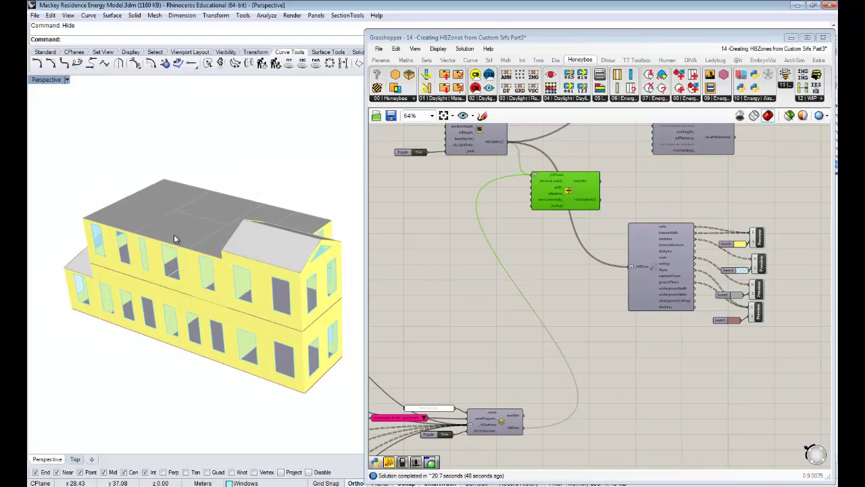
scroll(634, 235, "up", 3)
left_click_drag(620, 232, 620, 220)
right_click_drag(563, 217, 572, 224)
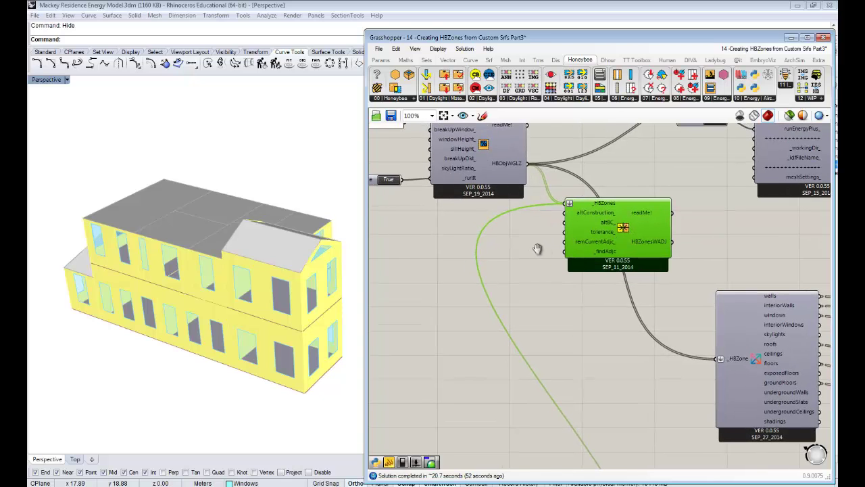
right_click_drag(537, 248, 515, 239)
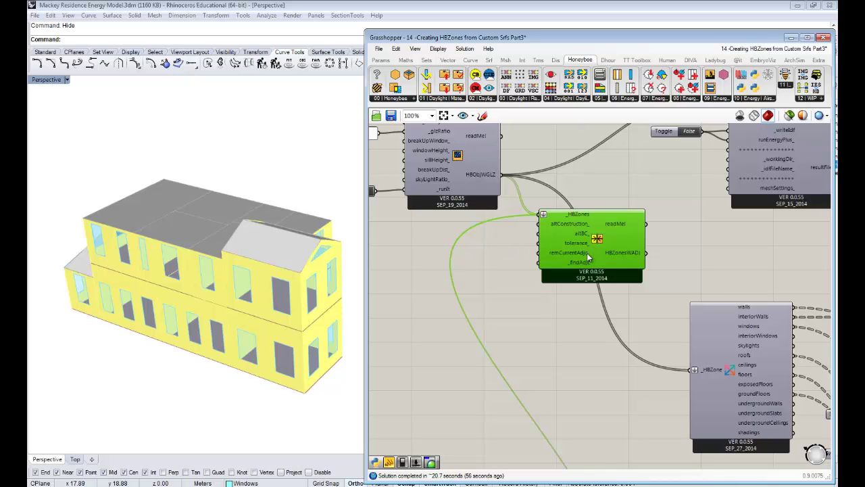
mouse_move(587, 253)
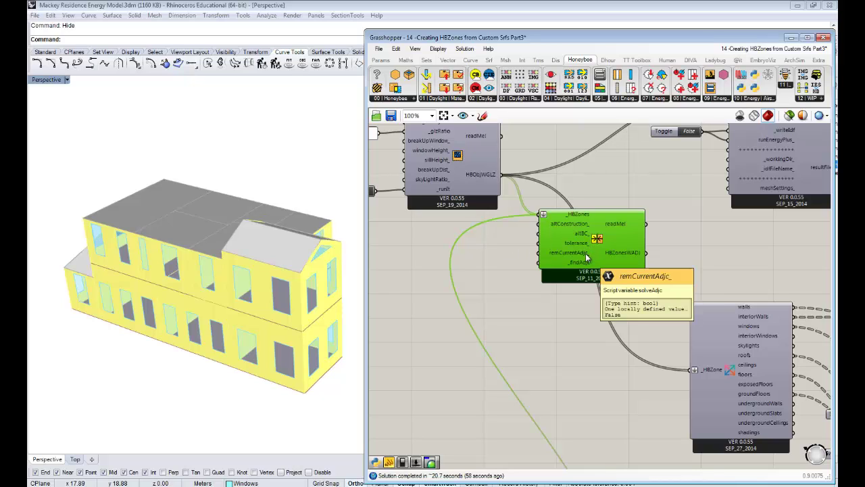
double_click(511, 257)
type("boo")
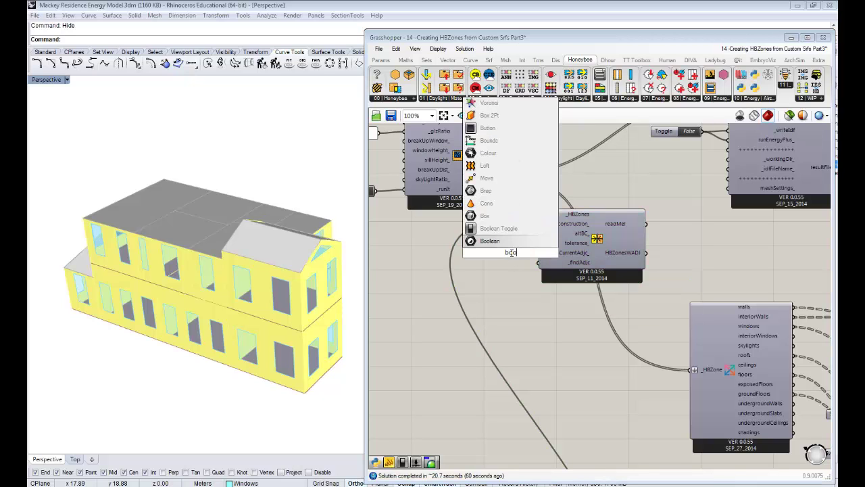
left_click(499, 228)
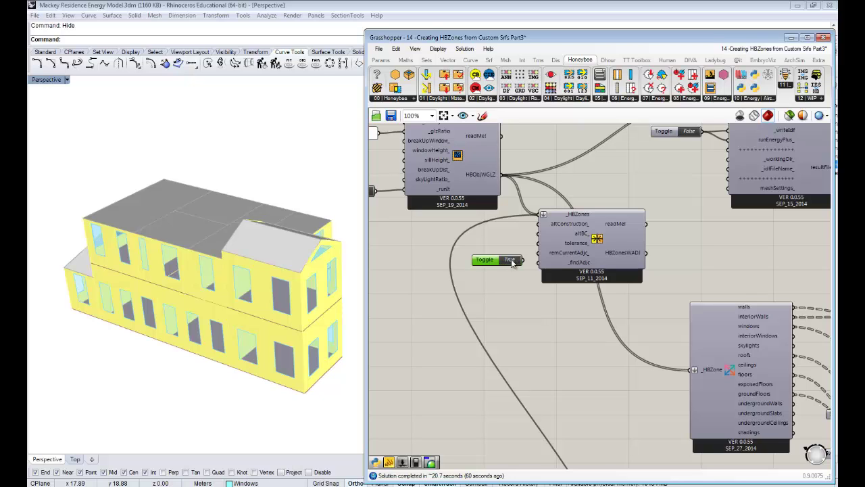
- Connect the new toggle, set to True, to the second adjacency component's remCurrentAdjc_ input and line the two up
left_click_drag(485, 261, 486, 257)
right_click_drag(474, 235, 621, 297)
scroll(621, 296, "down", 1)
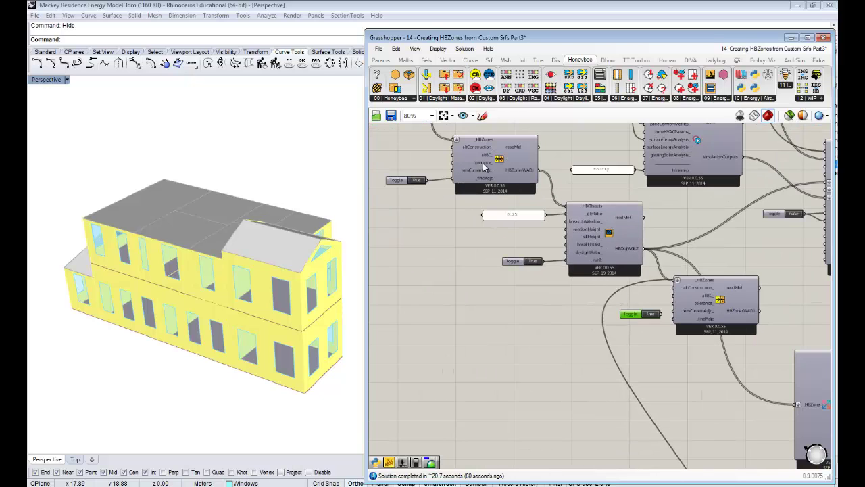
scroll(764, 336, "up", 2)
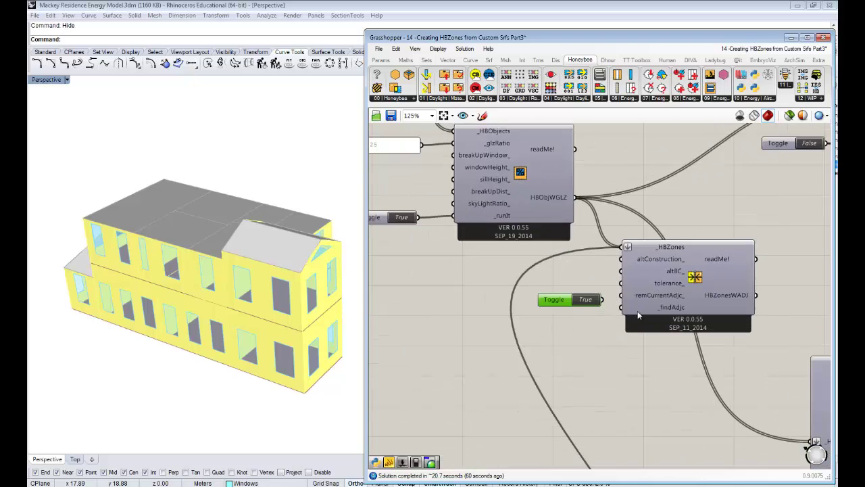
left_click_drag(604, 300, 569, 305)
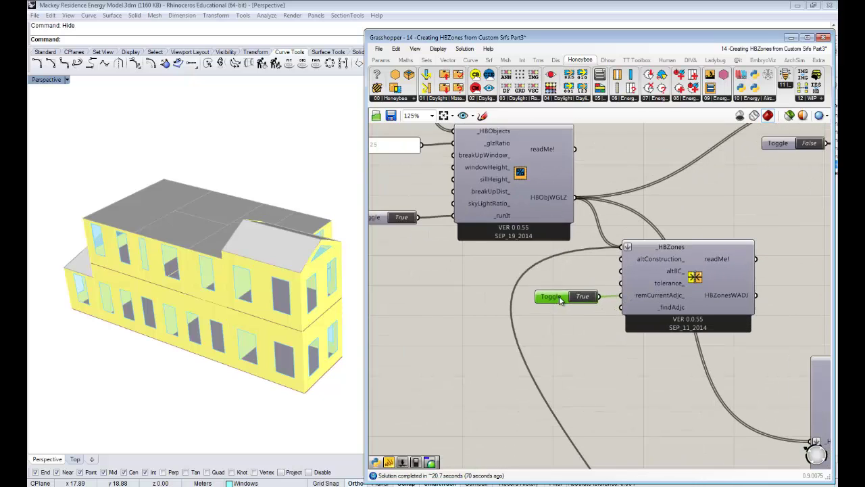
right_click_drag(634, 332, 616, 324)
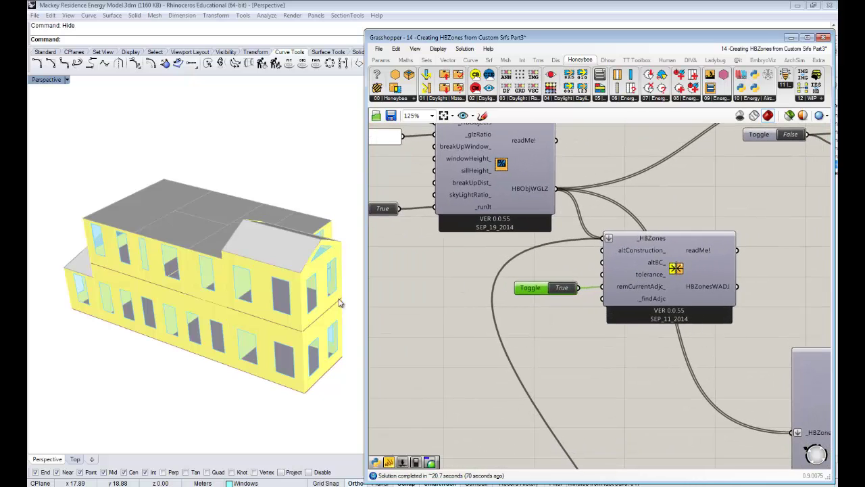
- Duplicate the True toggle into the adjacency component's _findAdjc input and feed HBZonesWADJ to the decomposition component's _HBZone input
right_click_drag(200, 342, 178, 228)
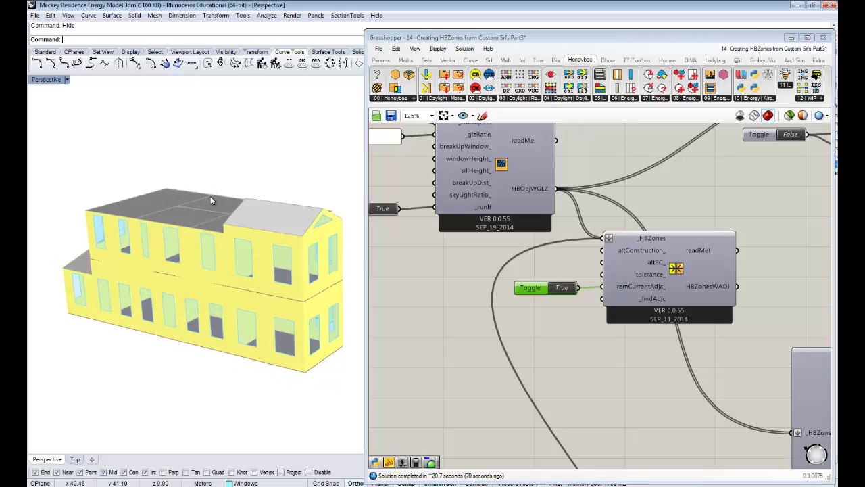
right_click_drag(225, 359, 214, 335)
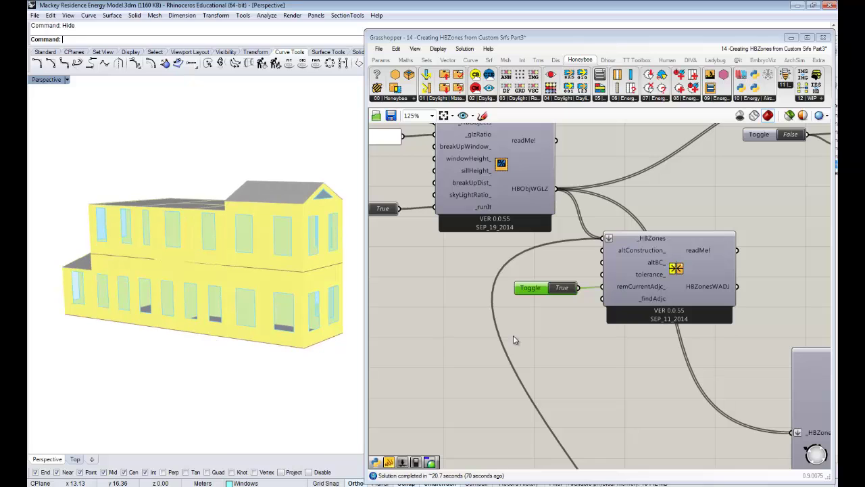
right_click_drag(656, 343, 652, 345)
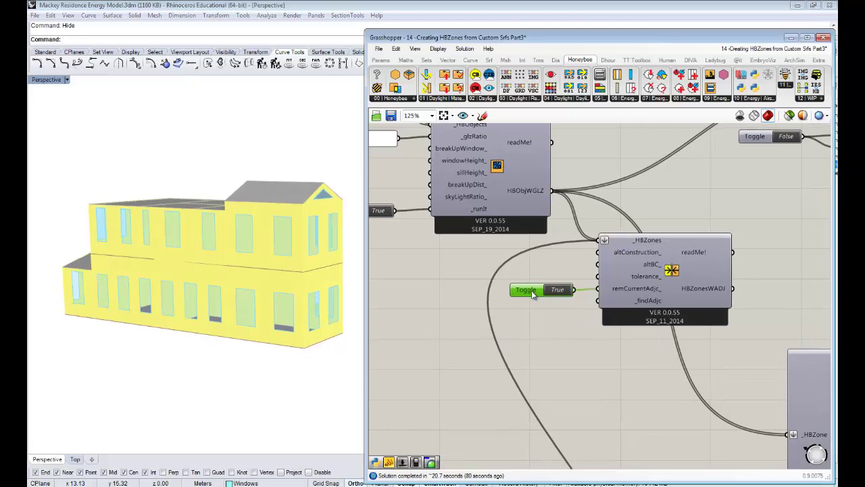
key("ctrl+c")
key("ctrl+v")
left_click_drag(545, 295, 597, 300)
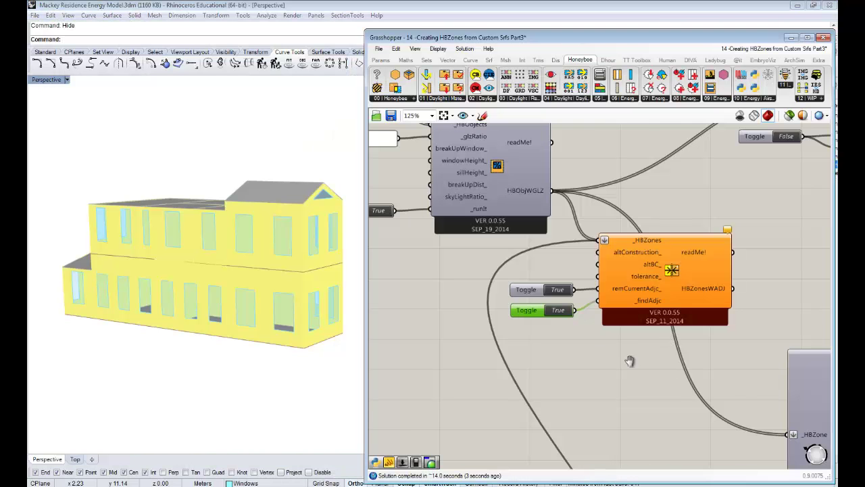
right_click_drag(629, 361, 520, 337)
mouse_move(619, 211)
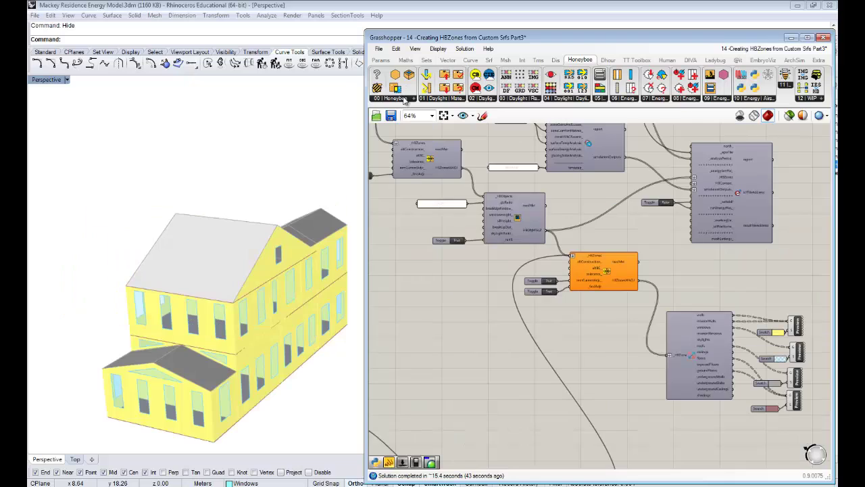
- Add a Honeybee_Label Zones component below the adjacency component and connect the glazing component's HBObjWGLZ output to its _HBZones input
left_click(407, 98)
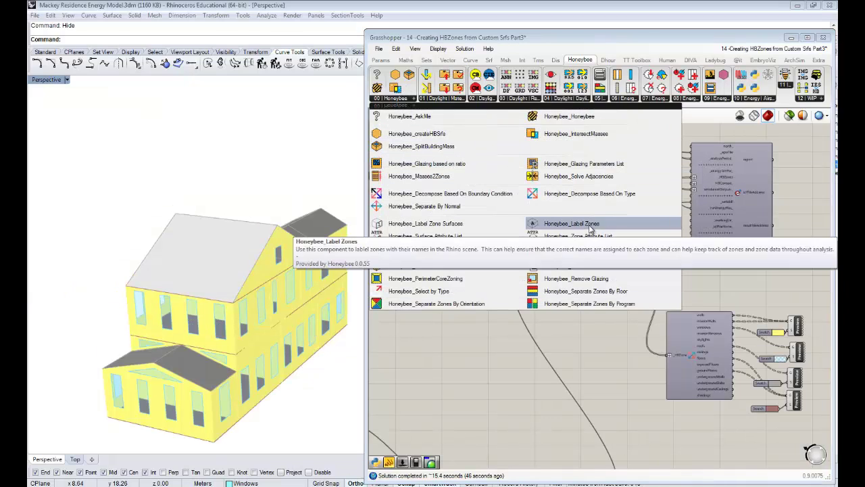
left_click(571, 223)
left_click(535, 357)
left_click_drag(549, 234, 506, 342)
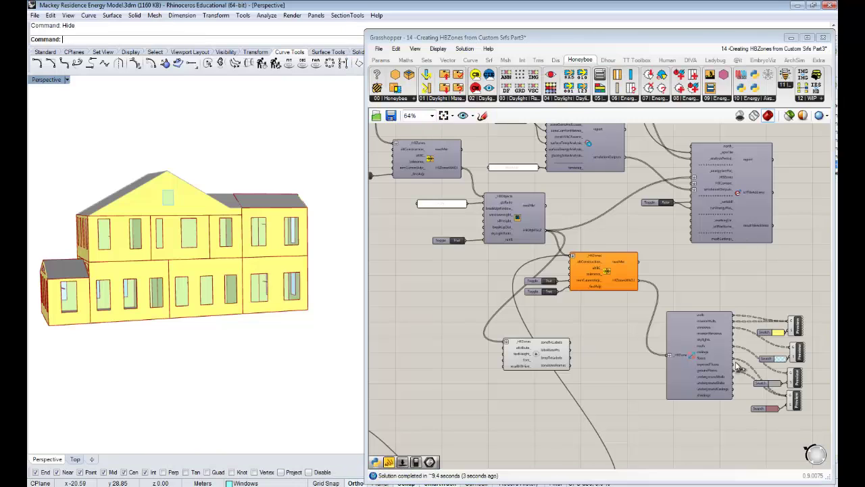
- Turn off the four coloured custom previews fed by the decomposition component
left_click_drag(743, 423, 657, 294)
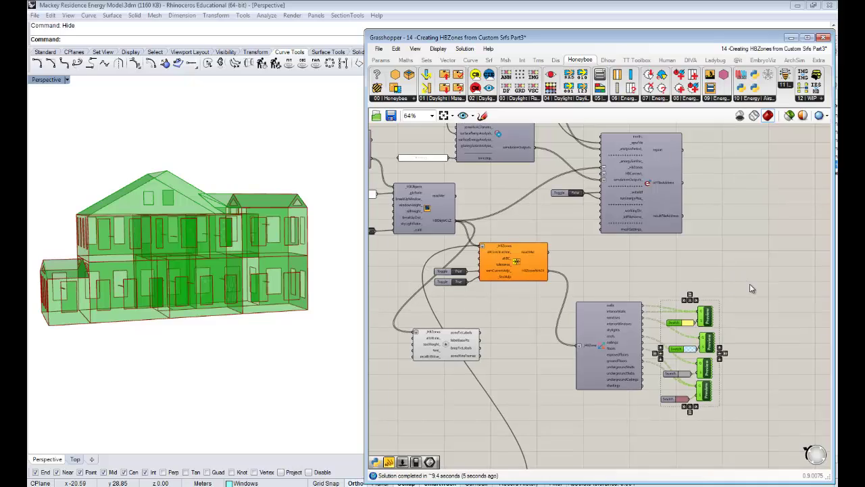
right_click(752, 289)
left_click(784, 306)
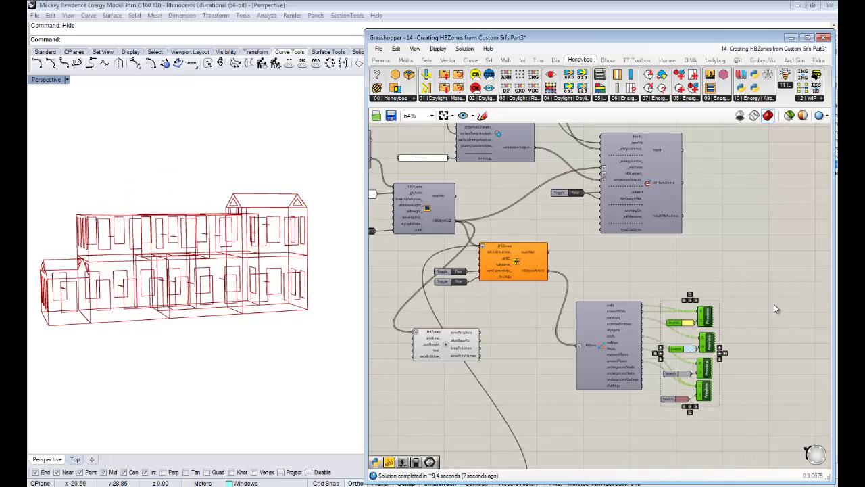
- Examine the zone labels in the wireframe model, especially around the attic, and the zones feeding the glazing component's _HBObjects input
right_click_drag(215, 231, 224, 305)
scroll(270, 257, "up", 6)
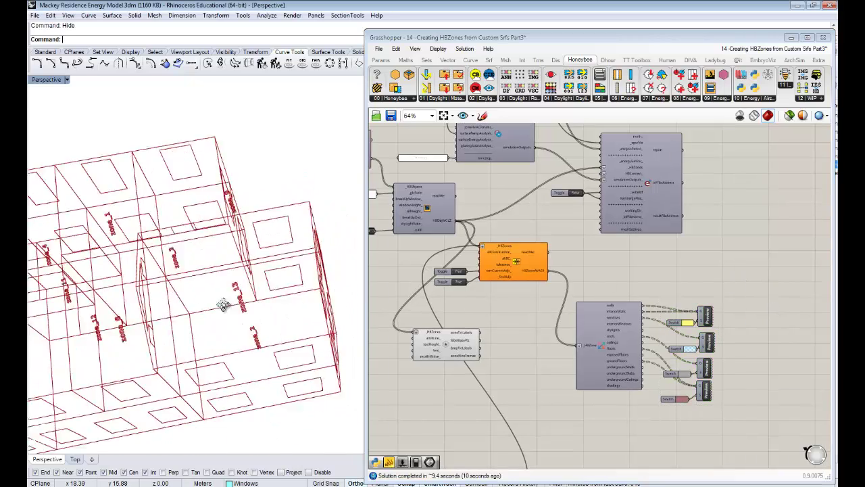
scroll(222, 264, "up", 5)
mouse_move(240, 229)
right_mouse_down()
mouse_move(244, 203)
mouse_move(344, 189)
mouse_move(229, 159)
mouse_move(228, 199)
mouse_move(250, 141)
mouse_move(233, 183)
mouse_move(252, 223)
right_mouse_up()
scroll(254, 204, "down", 6)
scroll(230, 156, "up", 6)
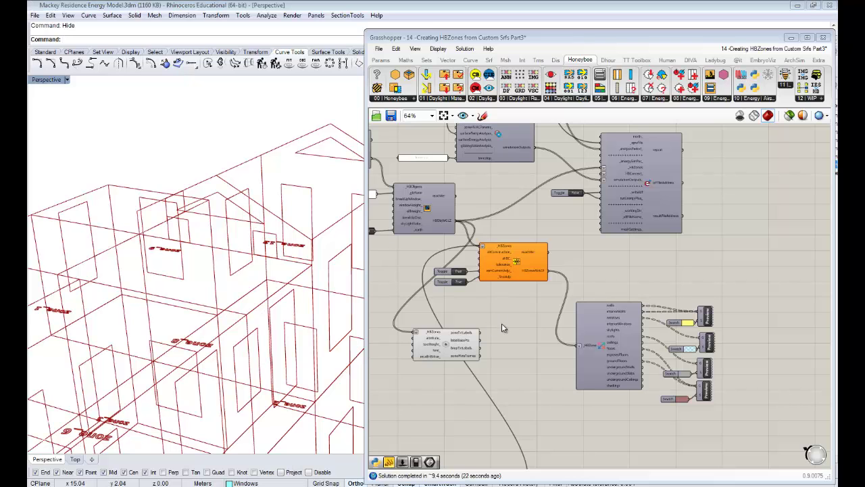
right_click_drag(502, 323, 534, 311)
right_click_drag(311, 275, 238, 238)
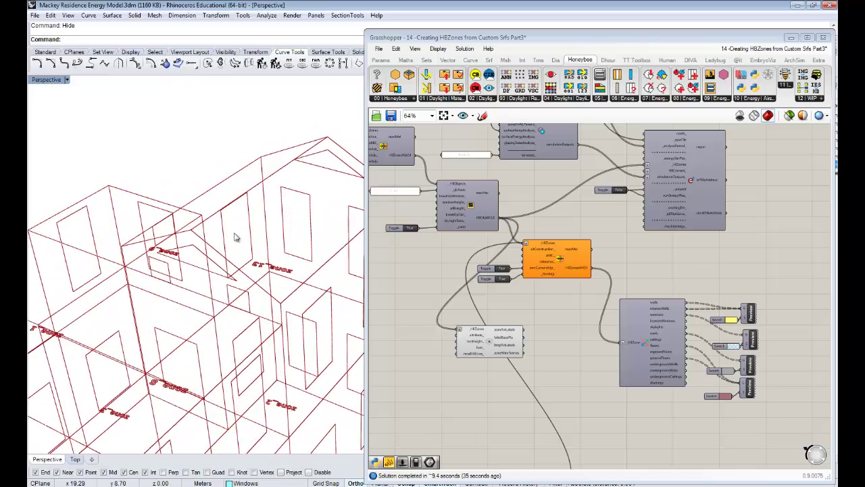
right_click_drag(214, 278, 186, 230)
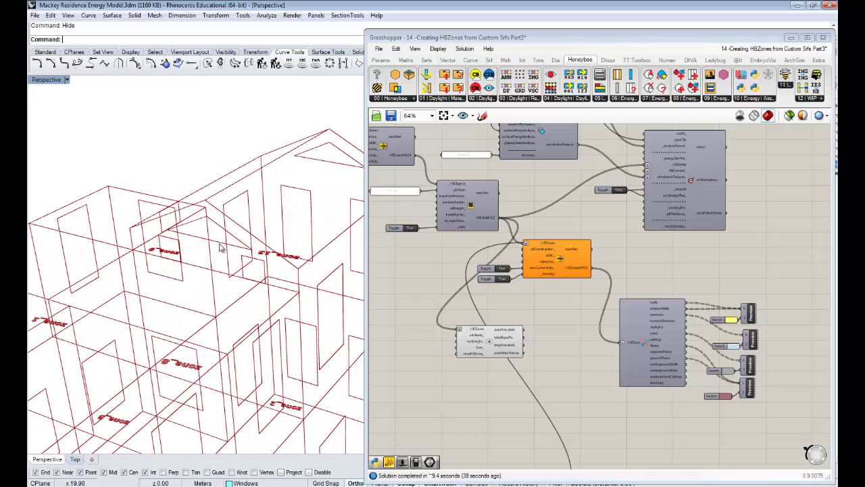
mouse_move(210, 271)
right_mouse_down()
mouse_move(203, 249)
mouse_move(200, 261)
right_mouse_up()
right_click_drag(436, 284, 579, 298)
left_click_drag(579, 298, 467, 234)
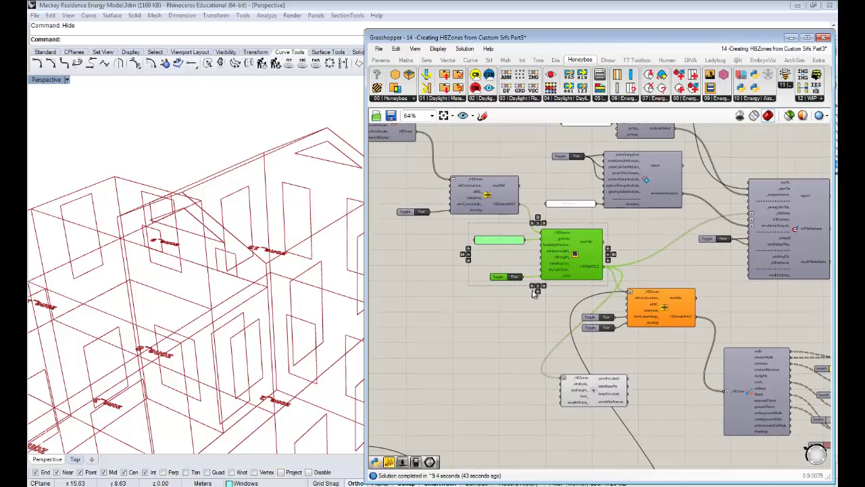
right_click_drag(526, 281, 518, 256)
right_click_drag(163, 268, 209, 238)
scroll(187, 236, "down", 6)
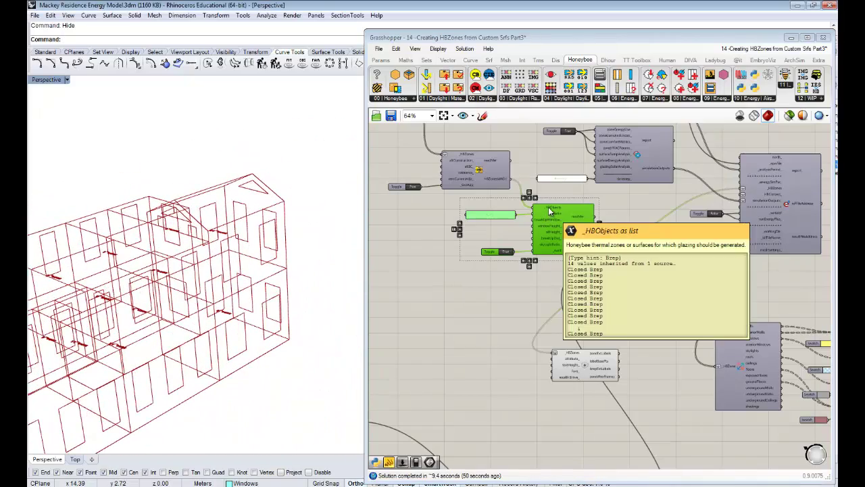
right_click_drag(484, 273, 468, 248)
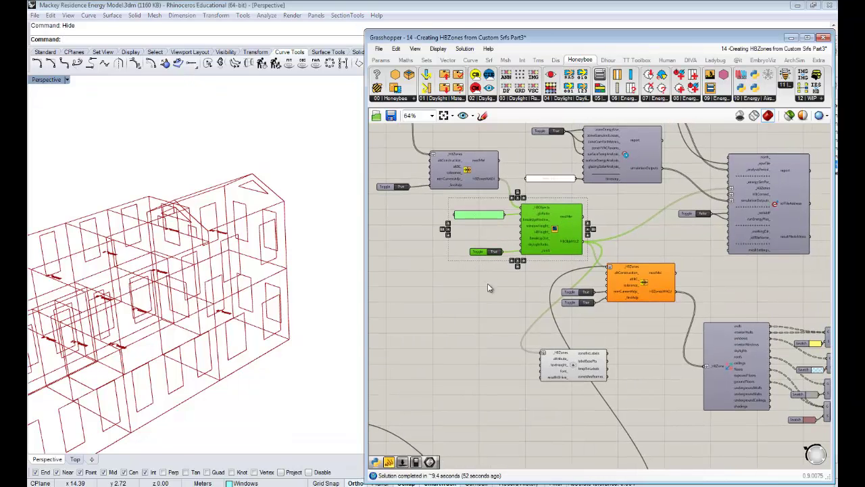
- Move the second adjacency component, its toggles, the label component and the decomposition group away from the glazing component to free space
right_click_drag(689, 325, 635, 301)
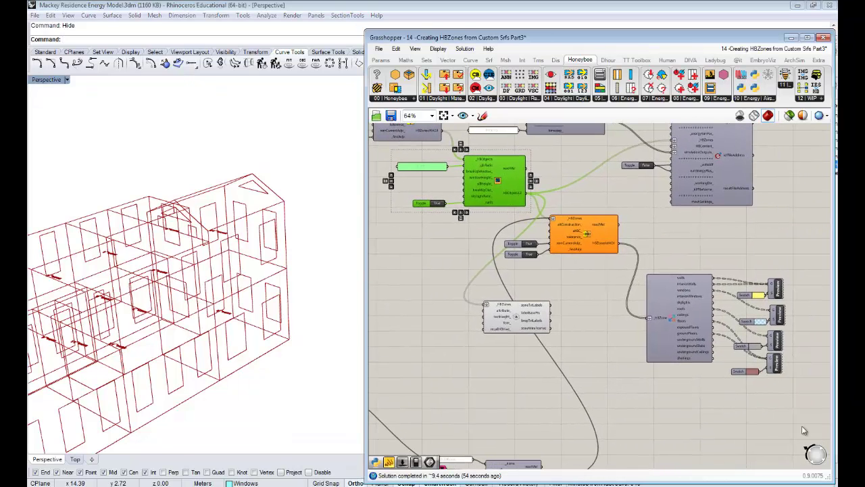
left_click_drag(801, 421, 464, 227)
left_click_drag(573, 231, 622, 290)
left_click(513, 240)
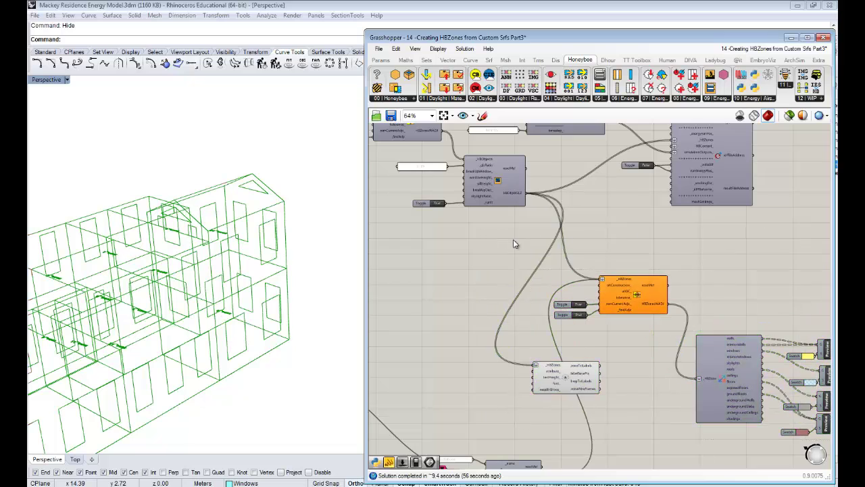
- Duplicate the glazing component with its ratio panel and toggle, and place the copy directly below the original
right_click_drag(487, 226, 606, 296)
scroll(569, 271, "up", 2)
right_click_drag(195, 260, 267, 248)
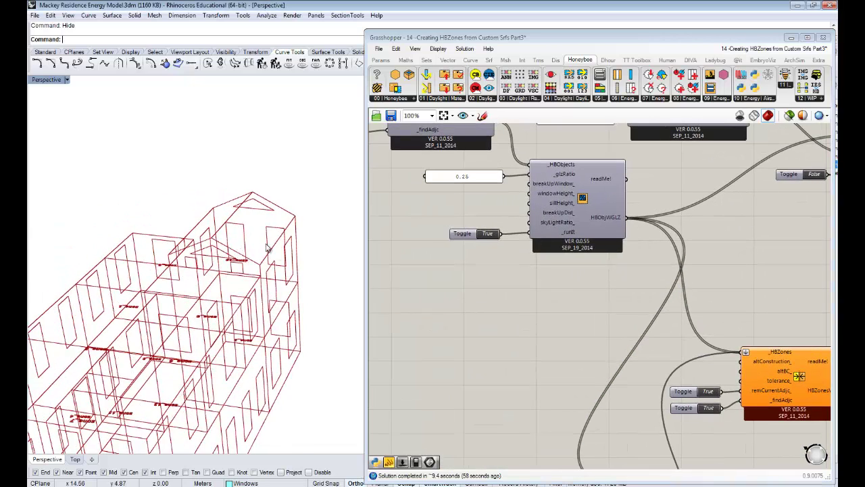
scroll(267, 249, "up", 4)
left_click_drag(612, 293, 403, 168)
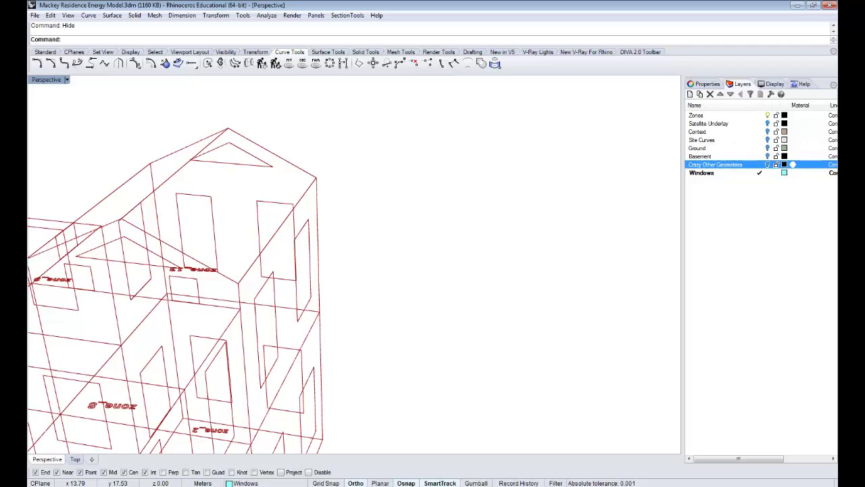
key("alt+Tab")
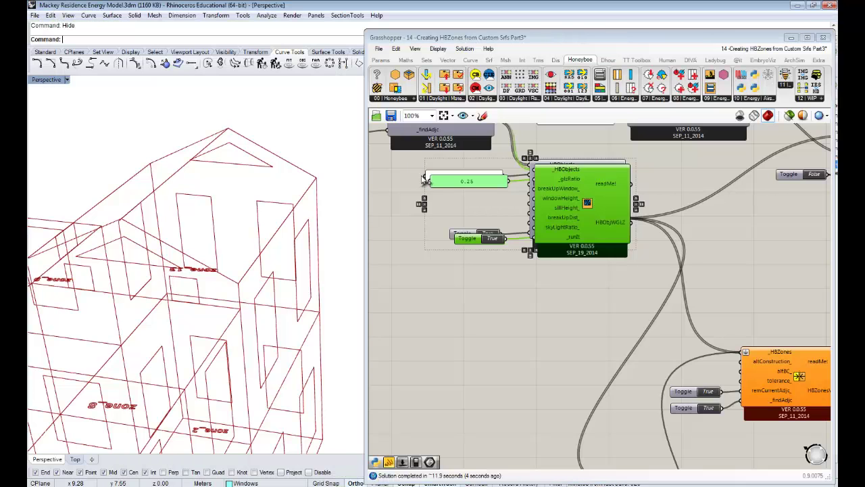
left_click_drag(609, 184, 601, 292, "alt")
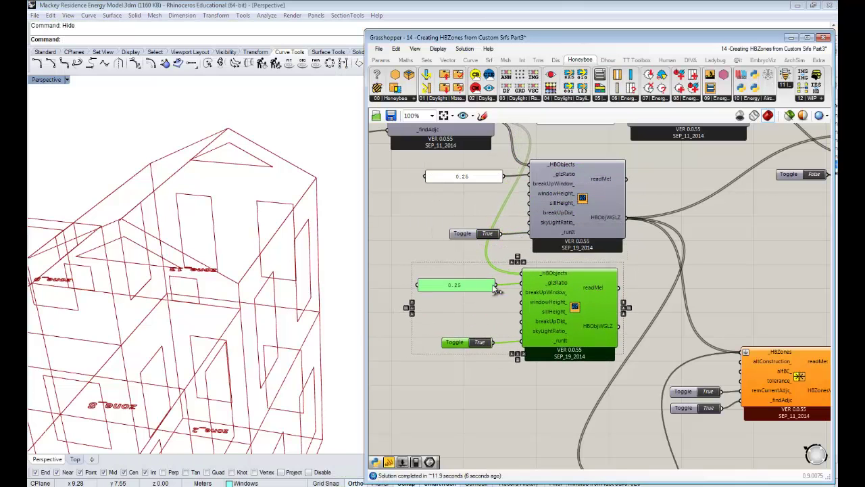
left_click(449, 271)
- Shift the original glazing component with its ratio panel and toggle aside, away from the first adjacency component
right_click_drag(455, 270, 557, 272)
scroll(557, 272, "down", 1)
right_click_drag(568, 241, 498, 260)
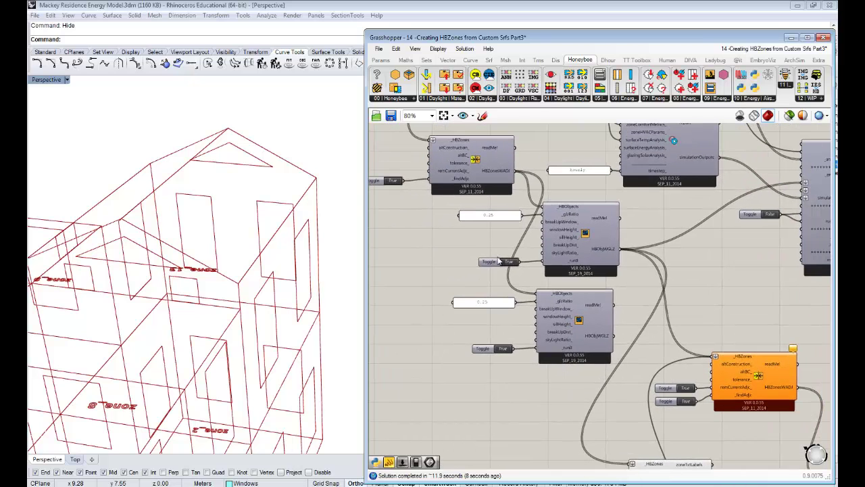
left_click_drag(638, 278, 488, 205)
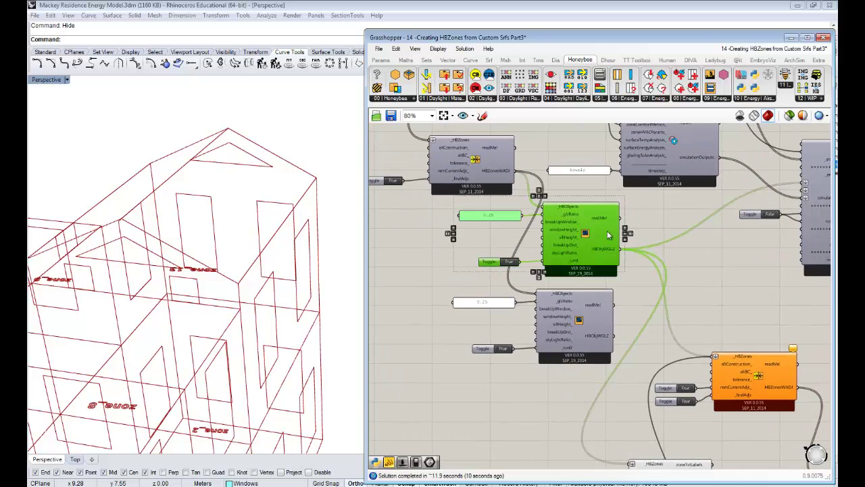
left_click_drag(588, 233, 645, 235)
left_click(506, 250)
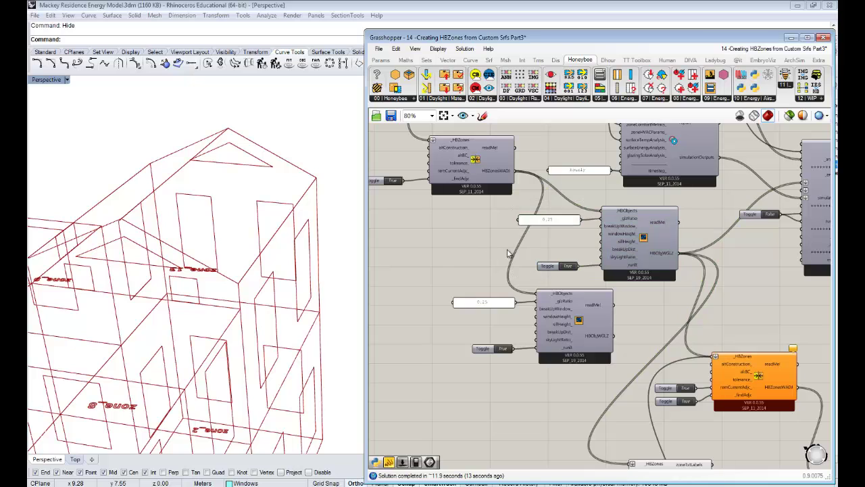
- Add an Explode Tree component and feed it the HBZonesWADJ output of the first adjacency component
mouse_move(510, 174)
double_click(468, 232)
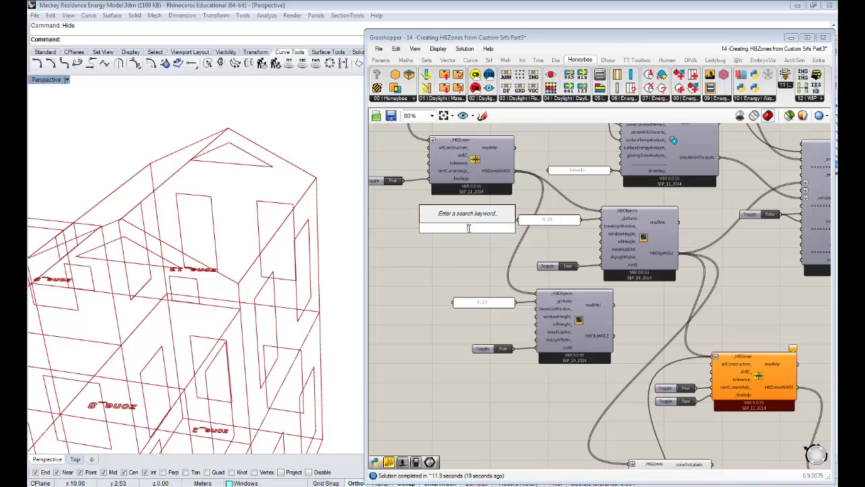
type("ban")
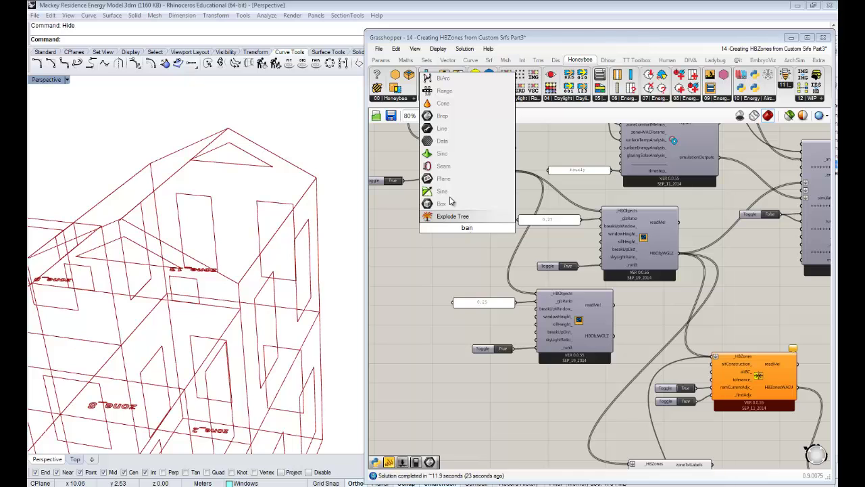
left_click(452, 215)
left_click_drag(515, 171, 457, 224)
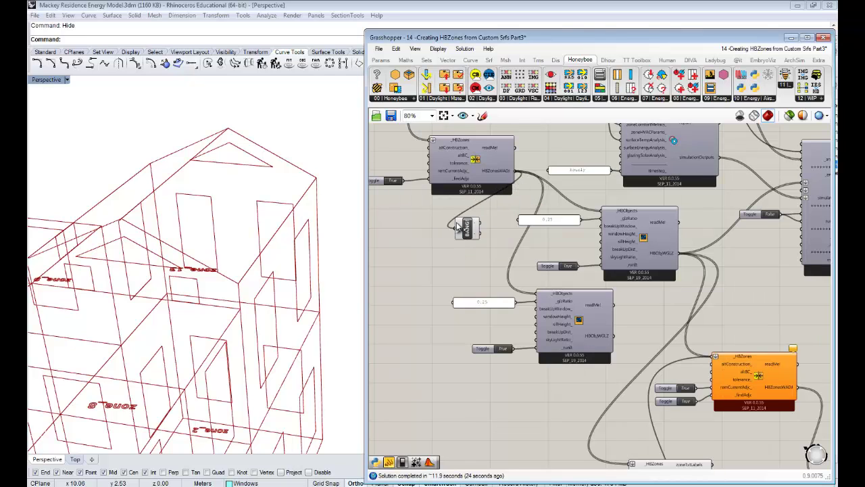
- Graft the Explode Tree component's D input and match its outputs to the incoming branches
right_click(469, 226)
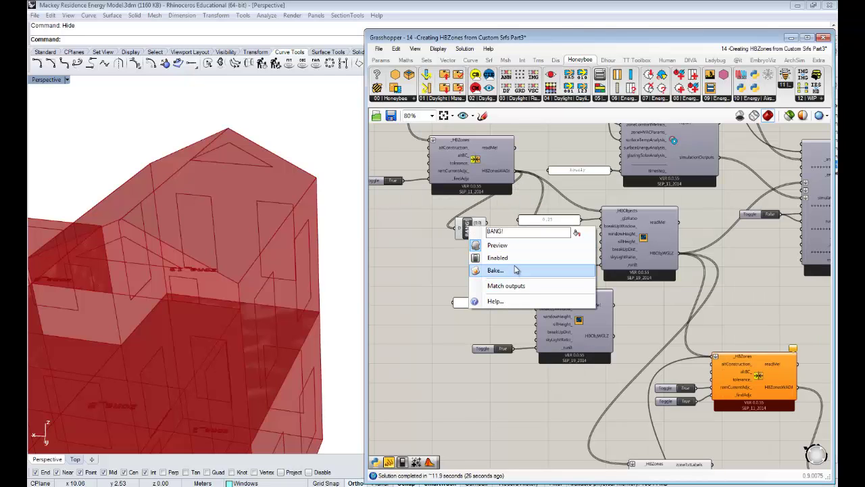
left_click(517, 288)
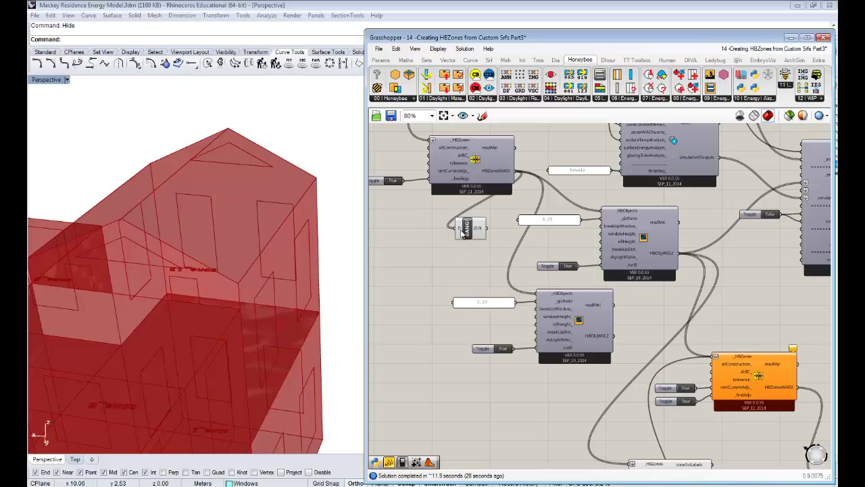
right_click(462, 232)
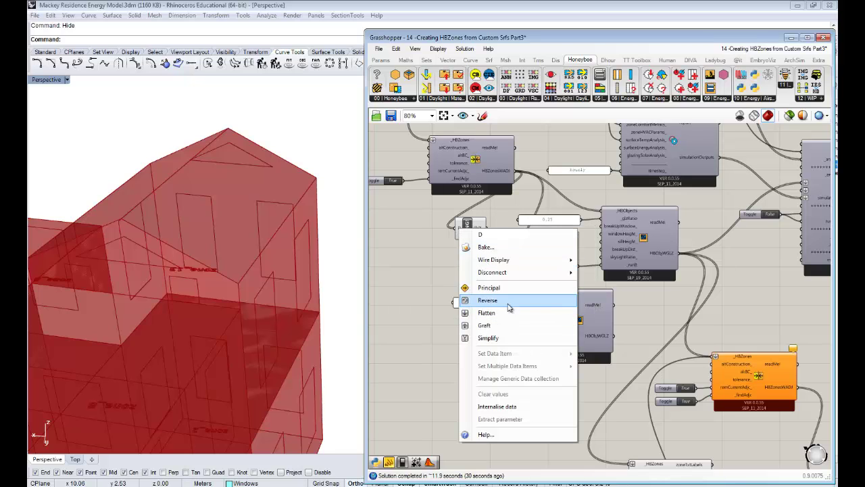
left_click(459, 227)
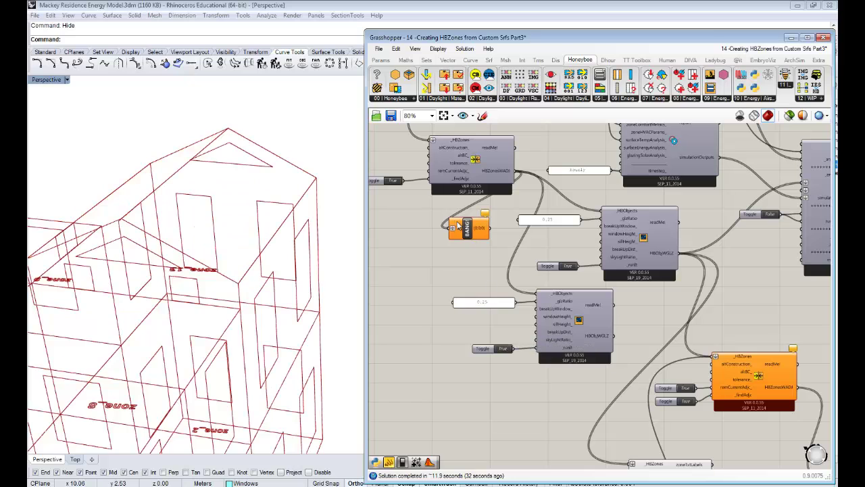
right_click(466, 228)
left_click(504, 303)
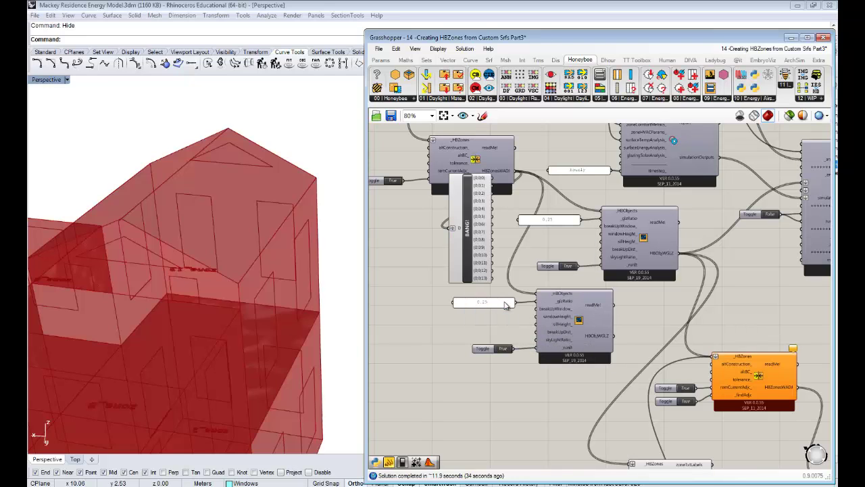
- Set the original glazing component's runIt toggle to False and delete the Label Zones component
left_click(462, 218)
scroll(540, 215, "down", 2)
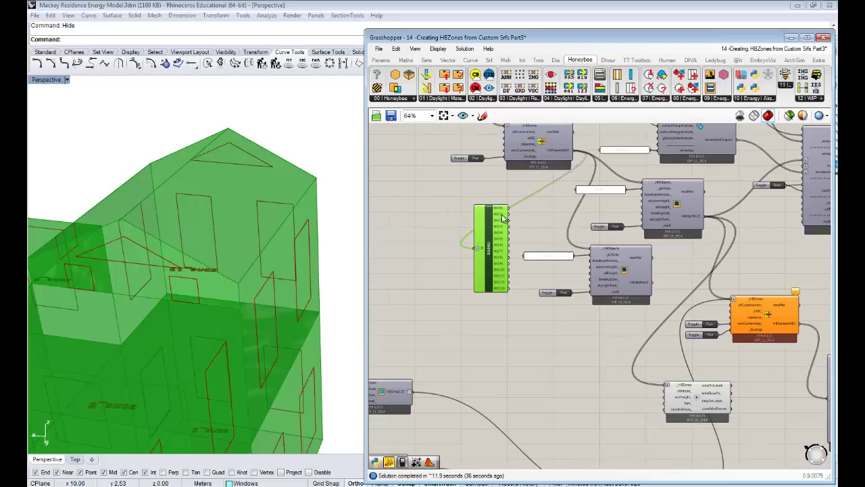
right_click_drag(541, 212, 527, 213)
right_click_drag(679, 225, 645, 229)
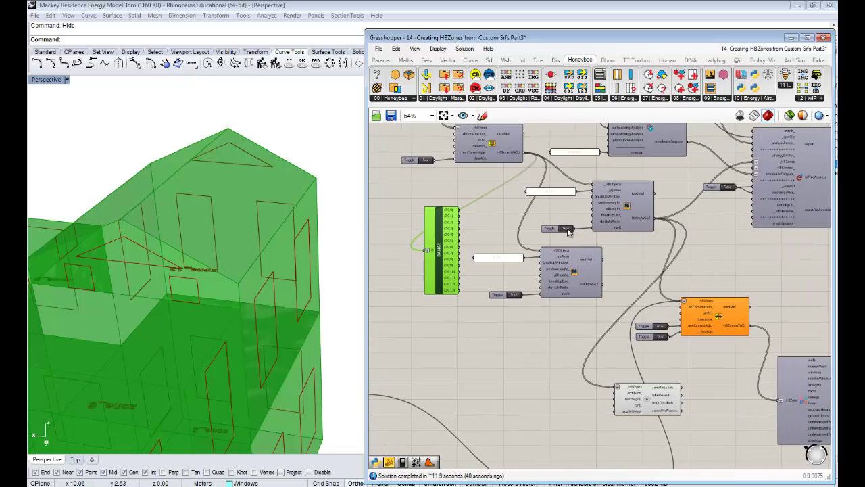
double_click(568, 228)
right_click_drag(615, 273, 635, 273)
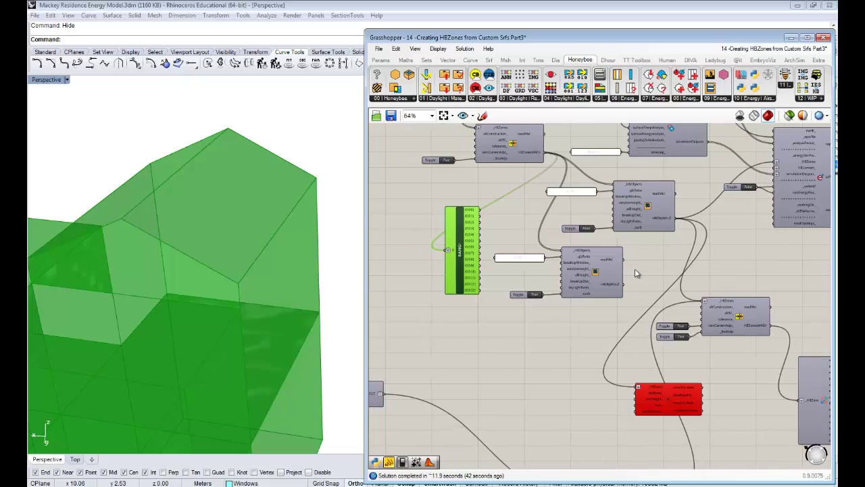
left_click(668, 406)
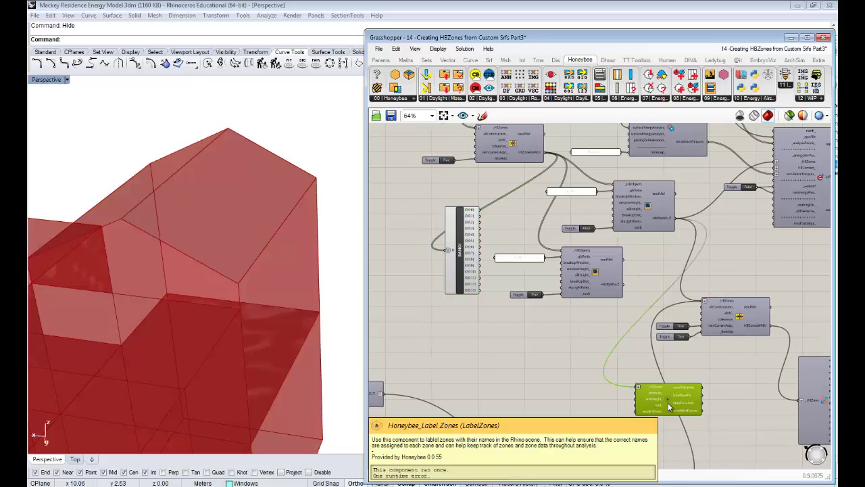
key("Delete")
right_click_drag(576, 351, 567, 381)
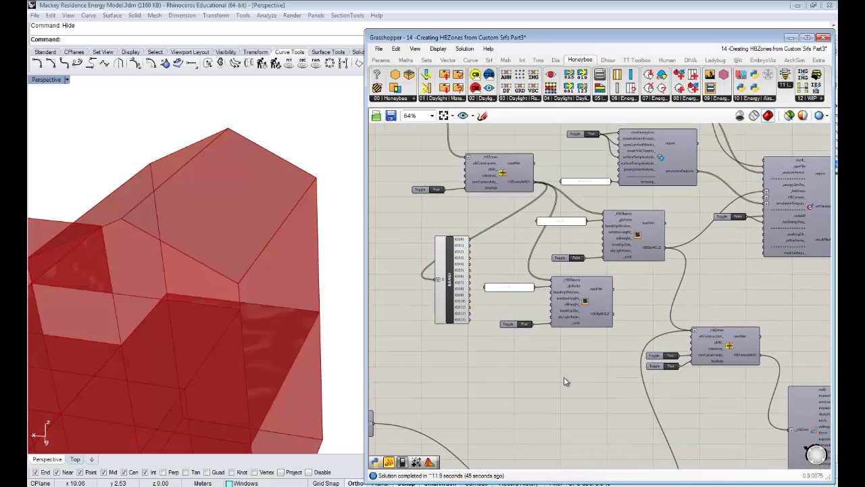
- Add a Brep parameter fed by the Explode Tree's {0;0;0} output and turn off the Explode Tree's preview
left_click(460, 244)
right_click_drag(498, 249, 557, 202)
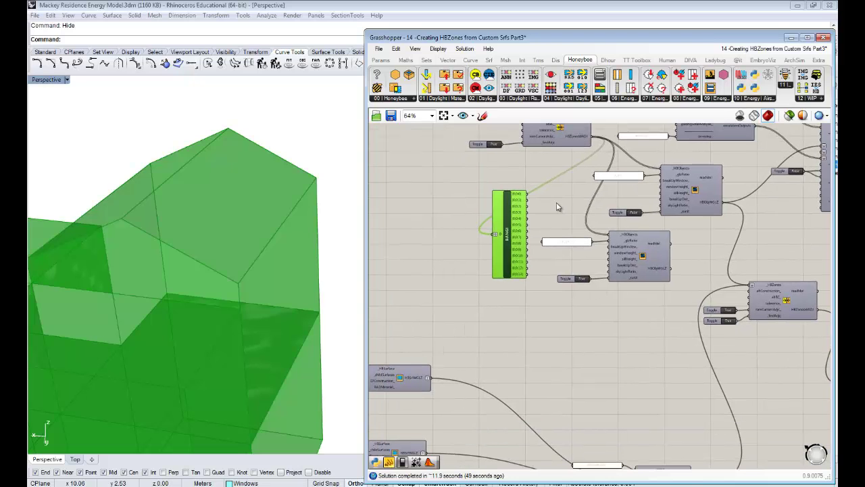
left_click(555, 202)
right_click_drag(242, 234, 357, 224)
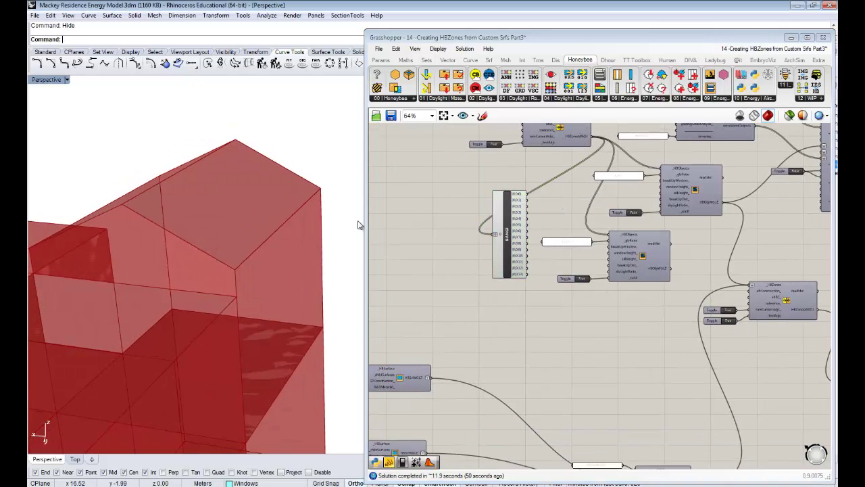
double_click(550, 200)
type("bre")
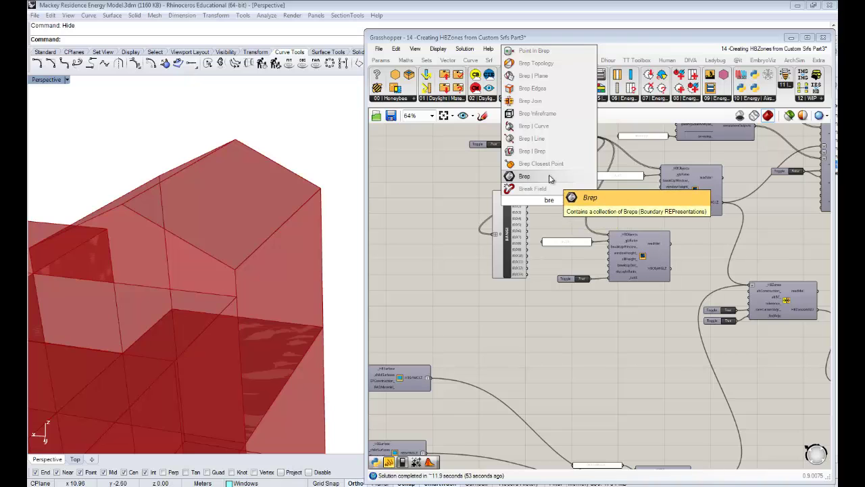
left_click(550, 176)
left_click(515, 210)
right_click(511, 169)
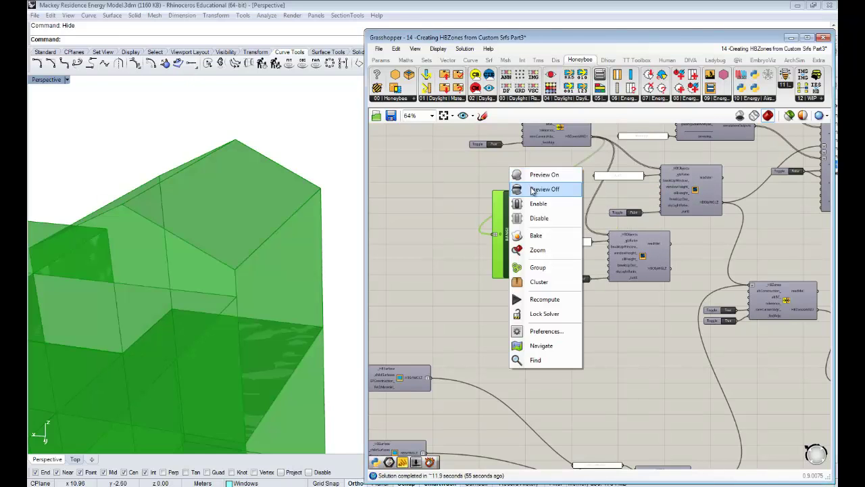
left_click(535, 187)
left_click_drag(528, 194, 544, 200)
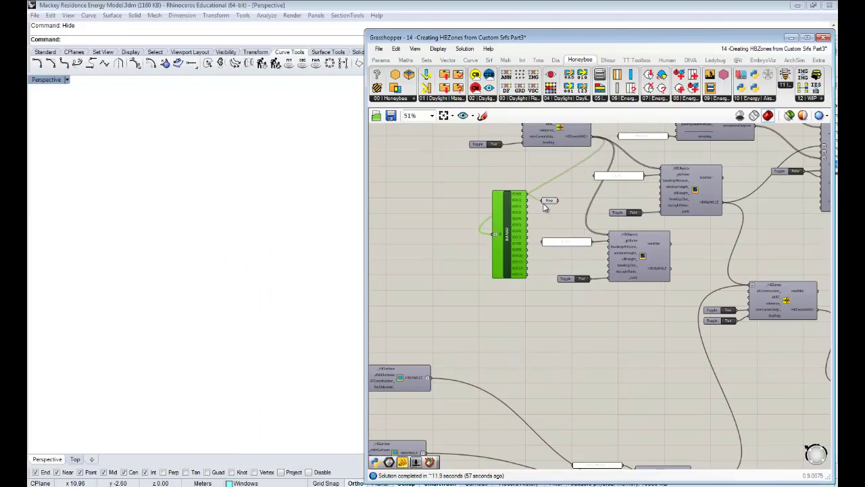
- Preview the exploded zones one by one through the Brep parameter, up to output {0;0;13}, to identify the attic
scroll(547, 207, "down", 4)
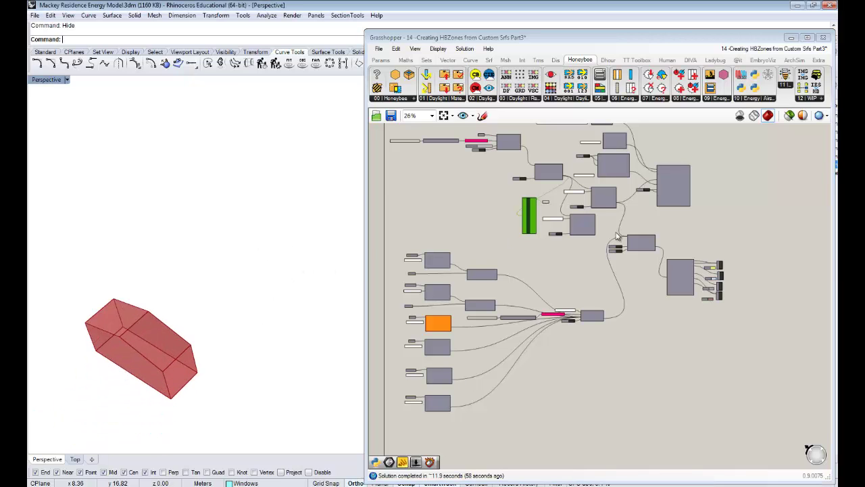
scroll(533, 211, "up", 5)
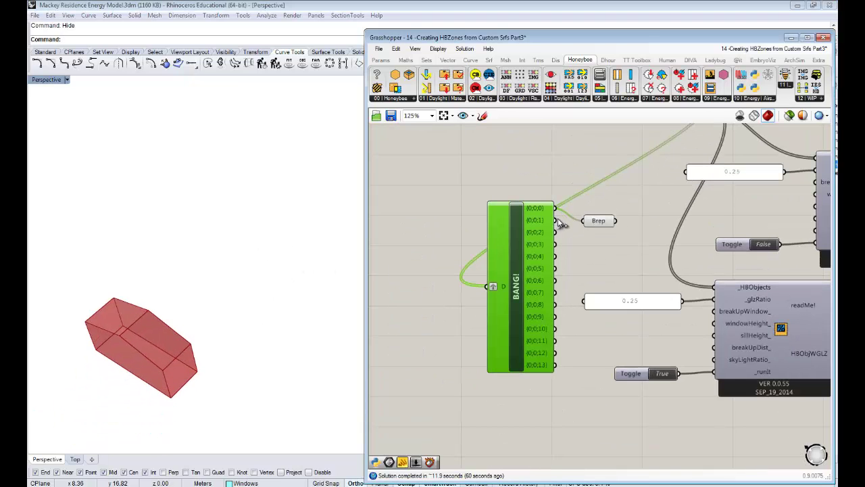
left_click_drag(556, 220, 587, 222)
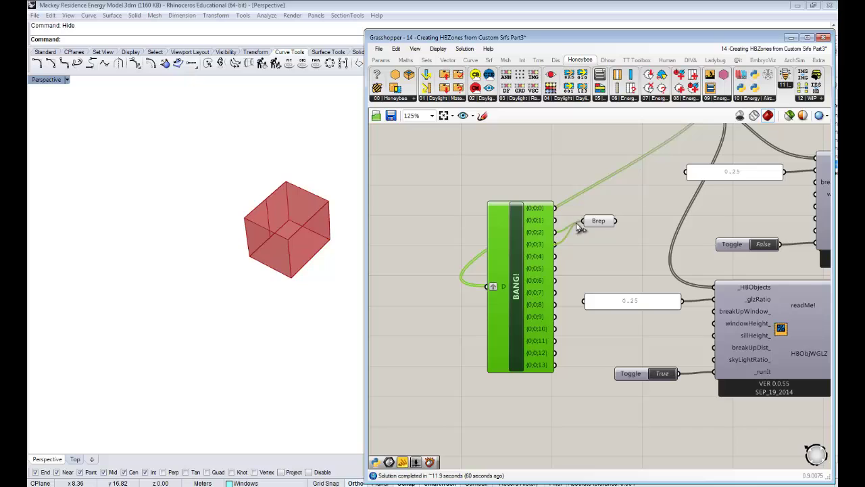
left_click_drag(555, 255, 582, 222)
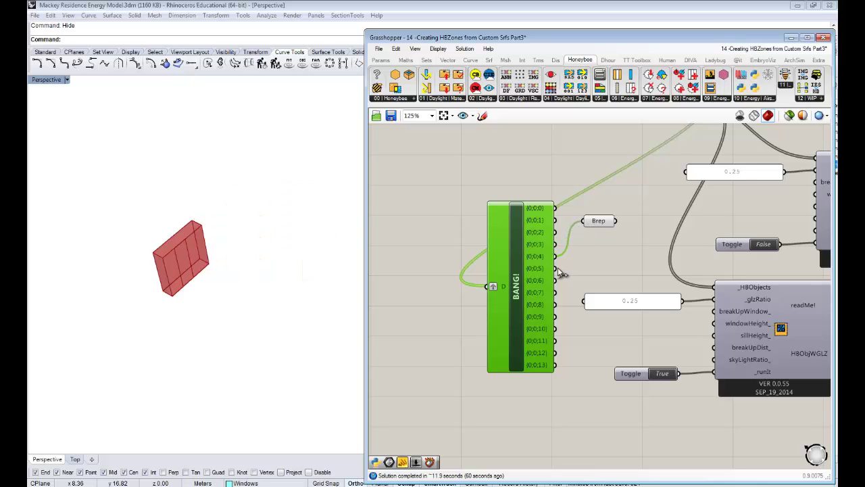
left_click_drag(556, 268, 583, 223)
left_click_drag(555, 280, 583, 222)
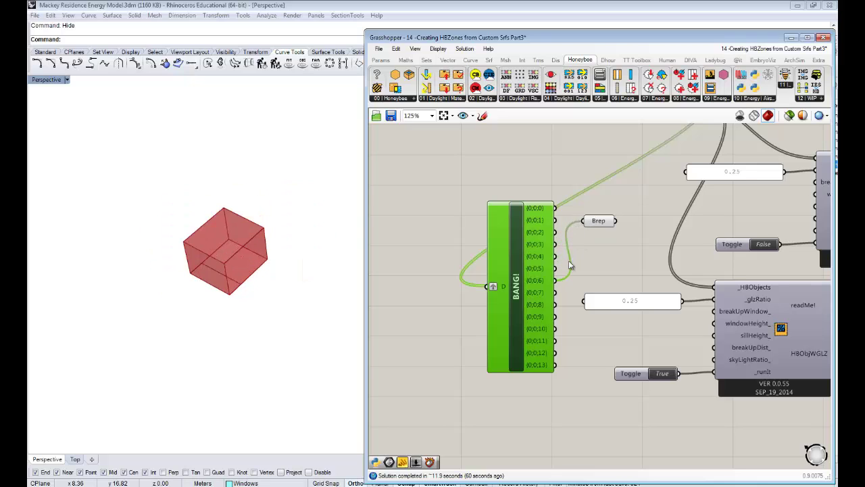
left_click_drag(555, 292, 583, 221)
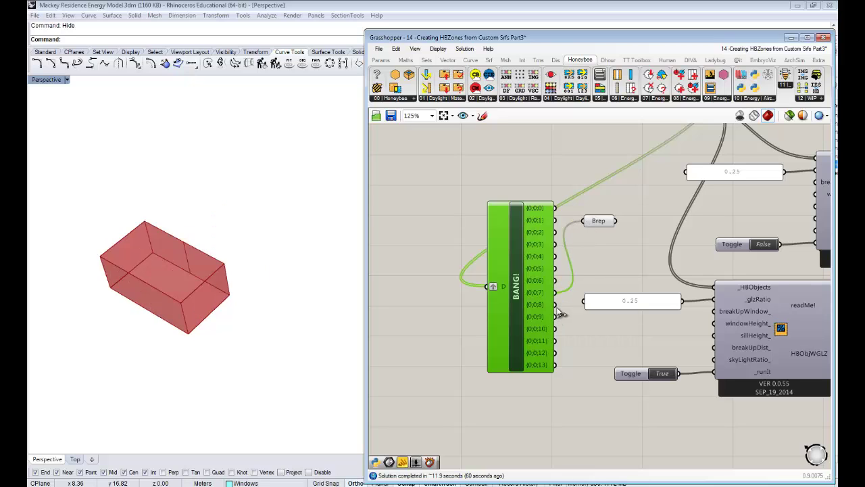
left_click_drag(556, 305, 586, 218)
left_click_drag(555, 317, 584, 223)
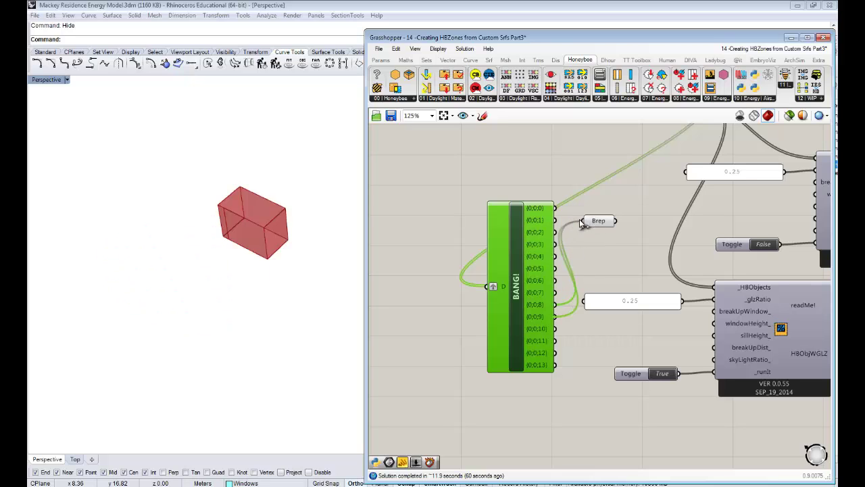
left_click_drag(555, 329, 583, 221)
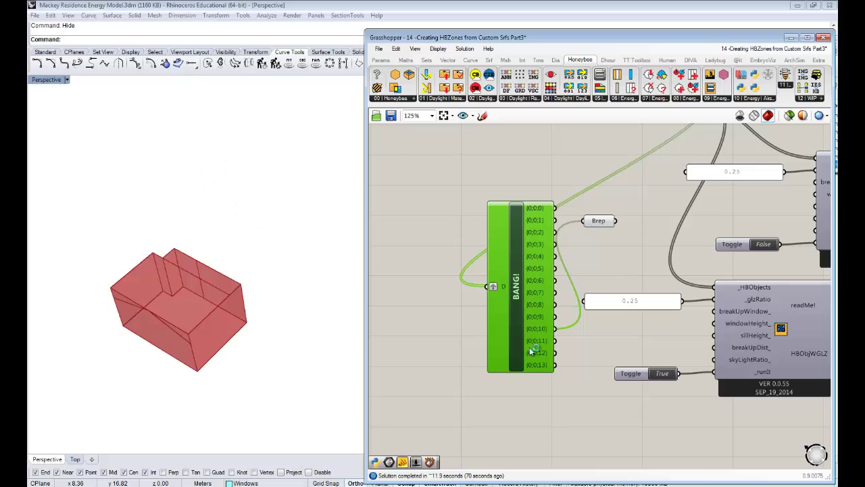
left_click_drag(555, 340, 585, 221)
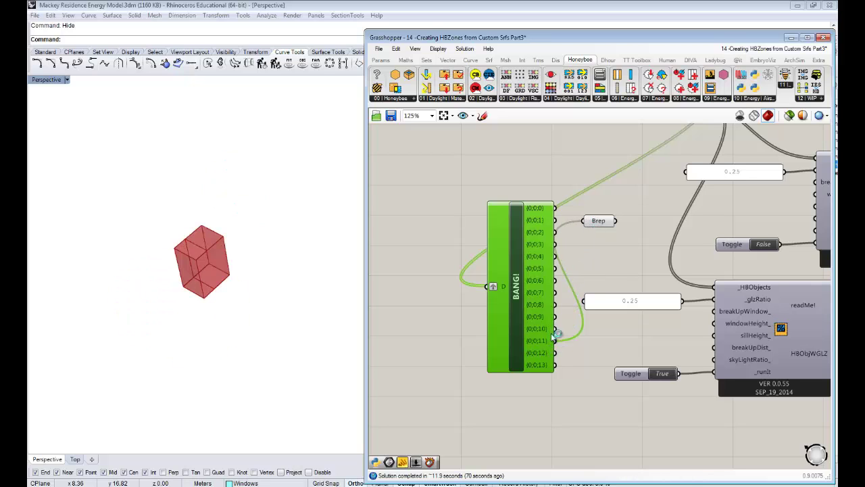
left_click_drag(559, 357, 586, 221)
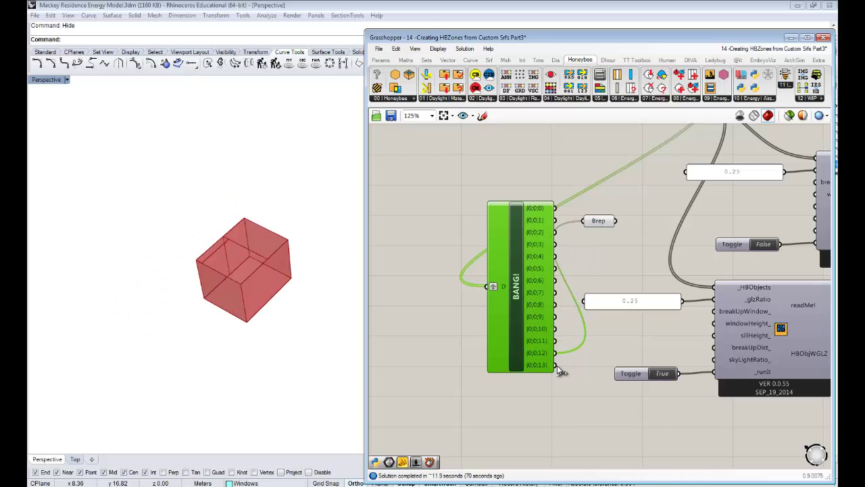
left_click_drag(563, 371, 586, 221)
- Move the duplicate glazing component with its ratio panel and toggle away from the Explode Tree, and place the Brep parameter above the panel
right_click_drag(670, 230, 617, 237)
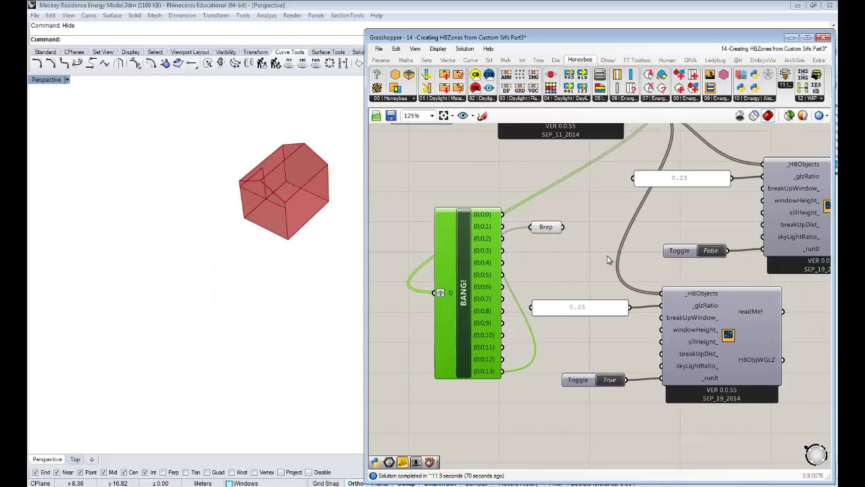
left_click_drag(541, 228, 558, 356)
right_click_drag(710, 352, 684, 342)
left_click_drag(686, 401, 522, 267)
left_click_drag(659, 291, 708, 308)
left_click(547, 324)
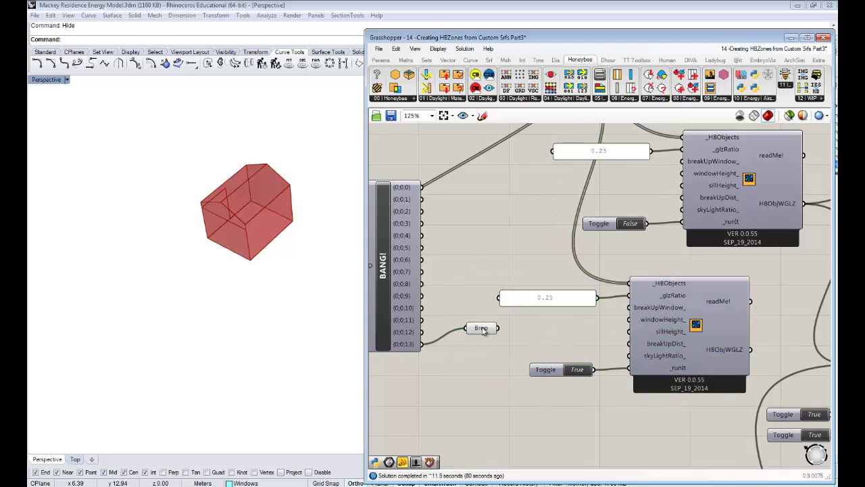
left_click_drag(483, 331, 475, 272)
- Inspect the attic geometry and replace the duplicate glazing component's _HBObjects source with the Explode Tree's {0;0;13} output
right_click_drag(257, 187, 236, 223)
right_click_drag(254, 288, 267, 274)
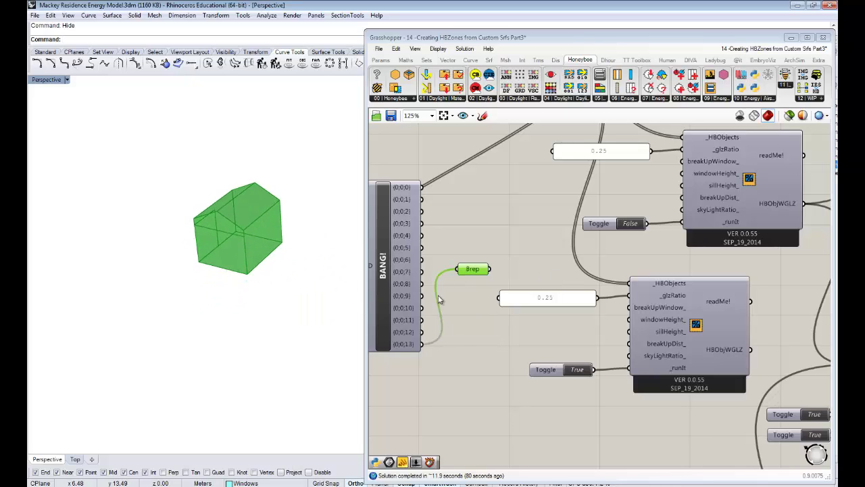
left_click(438, 294)
left_click_drag(421, 345, 629, 284)
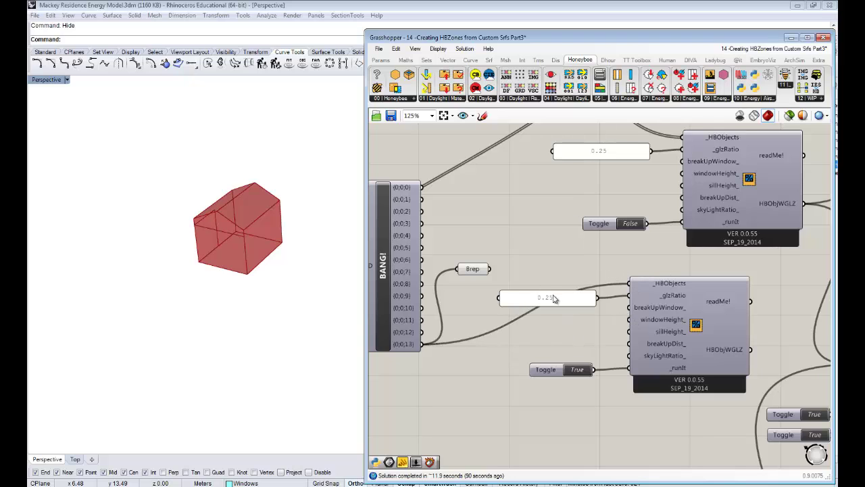
- Copy the duplicate glazing component's 0.25 ratio panel, place the copy below the toggle and turn off its multiline data
left_click_drag(553, 295, 568, 306)
right_click_drag(545, 322, 636, 258)
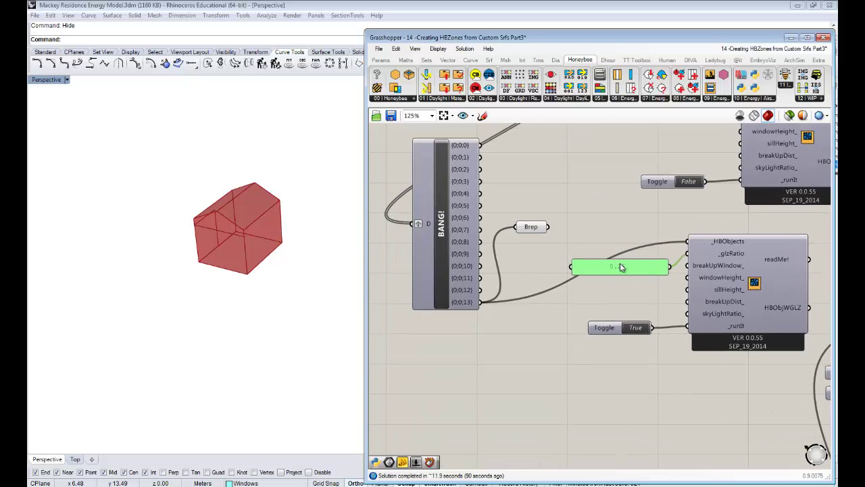
key("ctrl+v")
left_click_drag(610, 267, 526, 393)
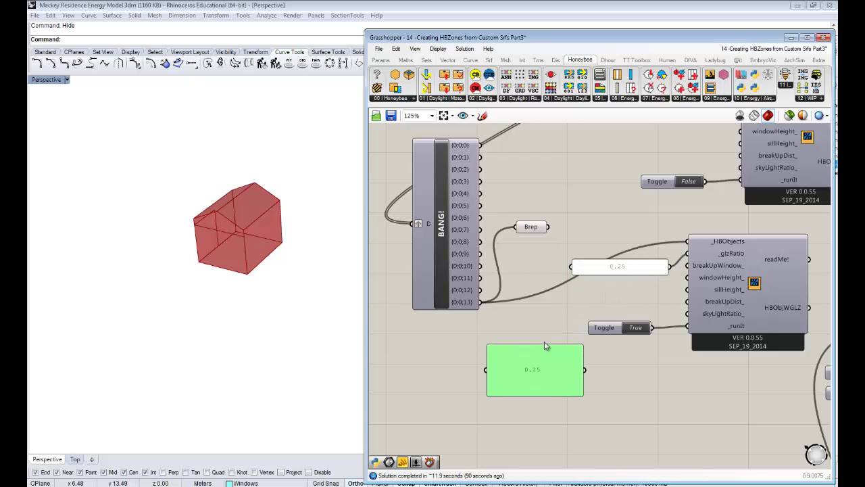
right_click(546, 368)
left_click(580, 295)
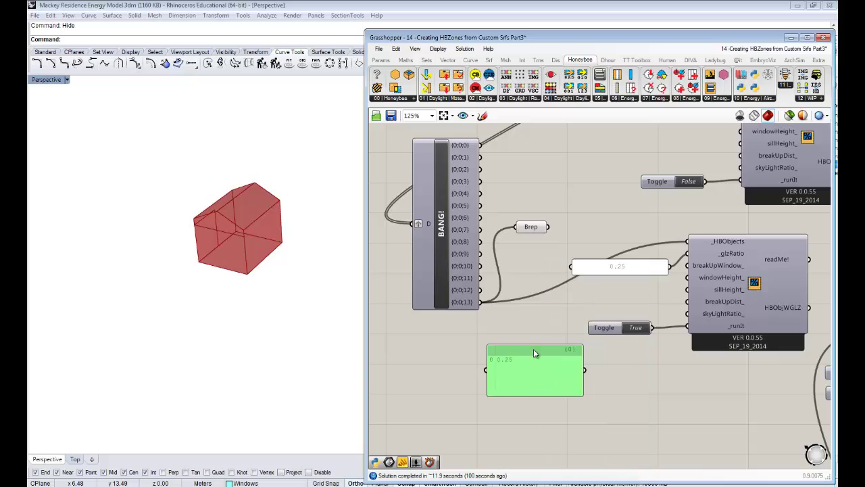
- Change the copied panel's contents to four lines: 0, 0.25, 0.25 and 0.25
double_click(534, 369)
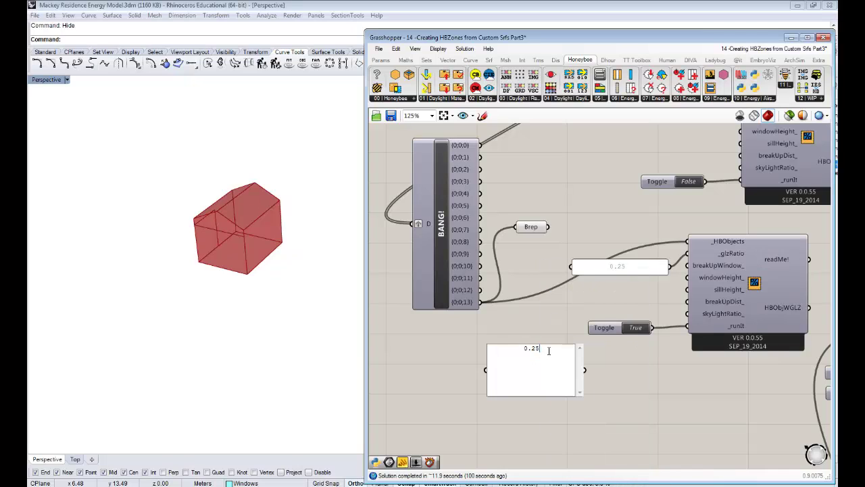
left_click(548, 349)
type("0.25")
left_click_drag(545, 364, 465, 350)
type("0")
left_click(616, 393)
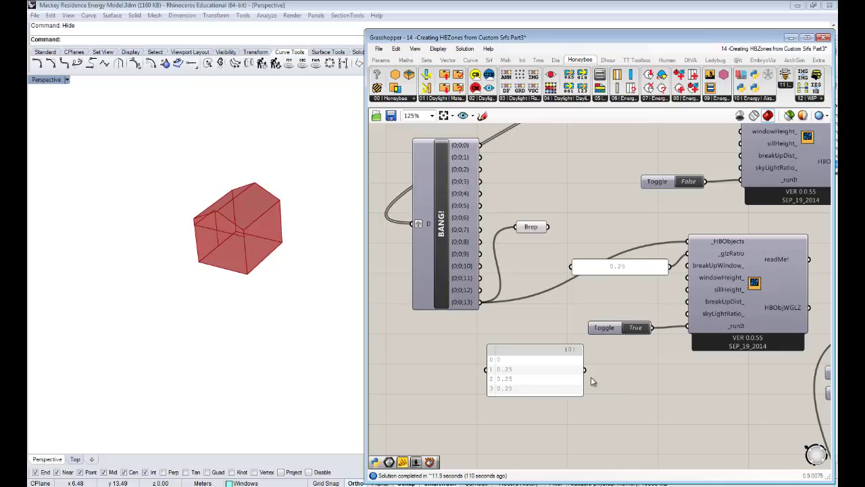
- Place a Honeybee Glazing Parameters List component to check its glazing direction order, and delete it from the canvas
left_click(398, 99)
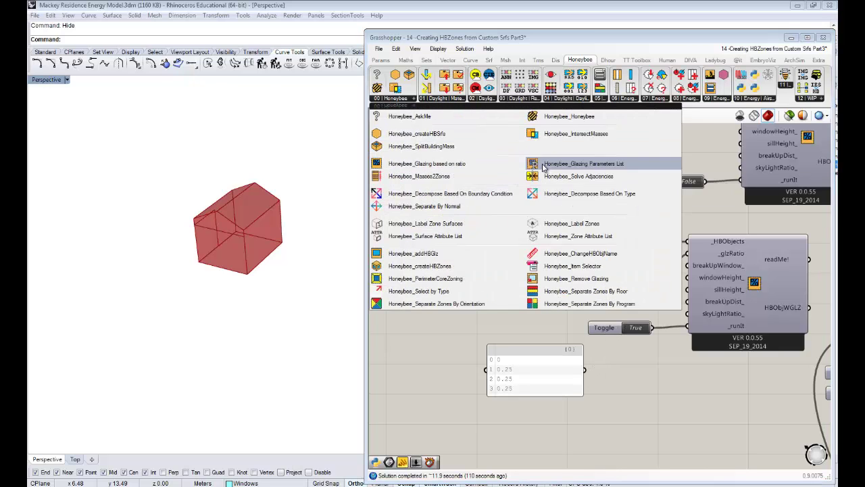
left_click_drag(485, 345, 453, 364)
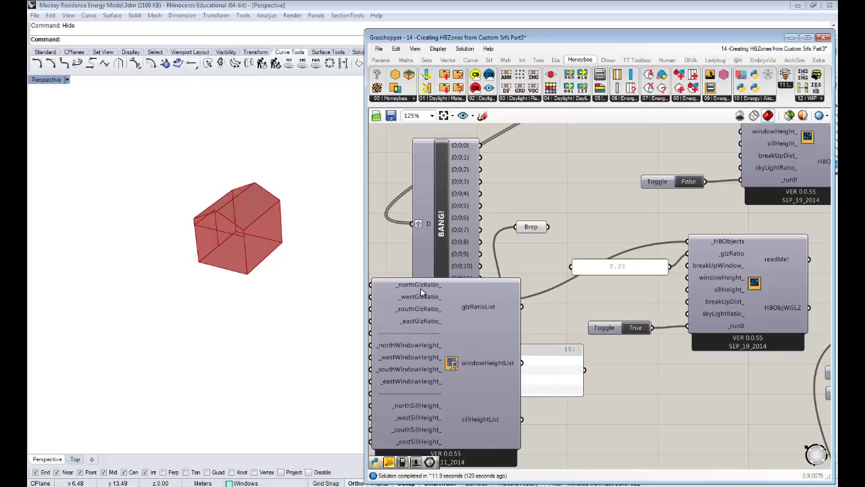
left_click(463, 347)
key("Delete")
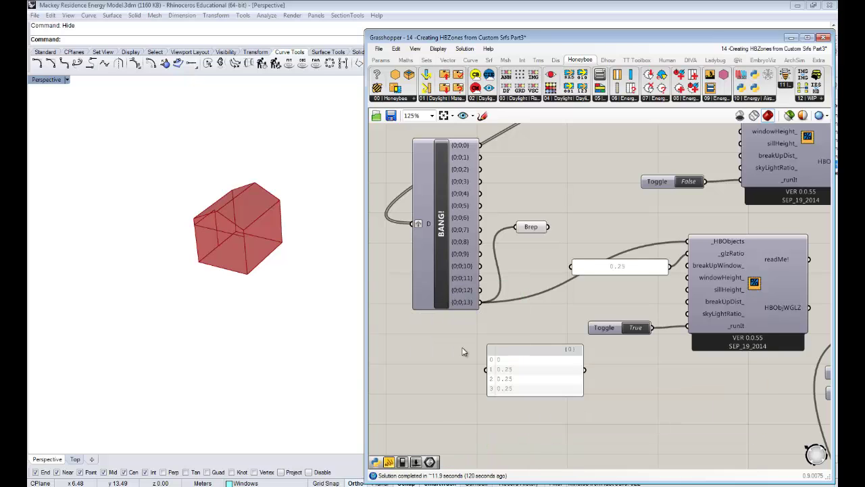
- Replace the single 0.25 source of the attic glazing component's _glzRatio input with the four-value panel
left_click_drag(586, 369, 688, 257)
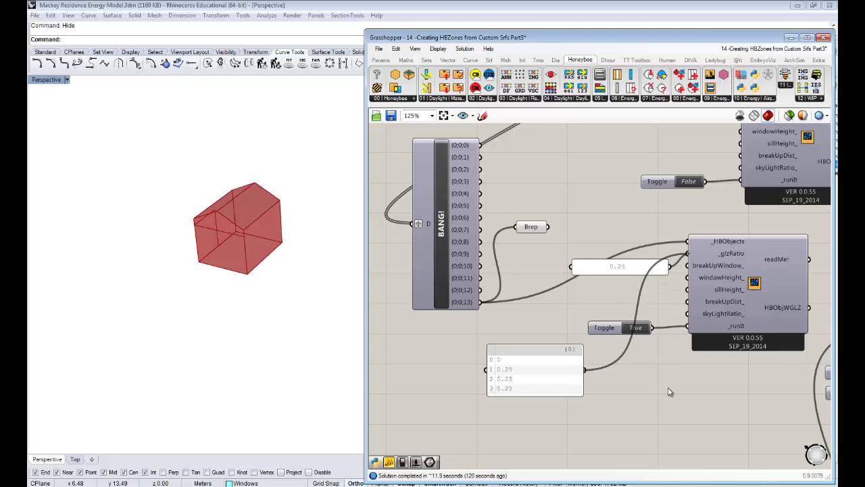
left_click(614, 266)
right_click_drag(636, 328, 492, 314)
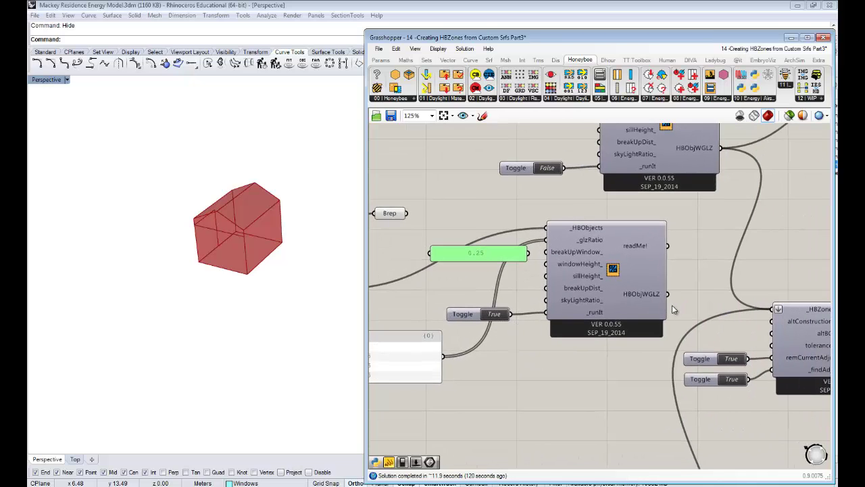
- Connect the attic glazing component's HBObjWGLZ output to the decompose component's _HBZone input and preview the attic through the four Preview components
scroll(672, 305, "down", 3)
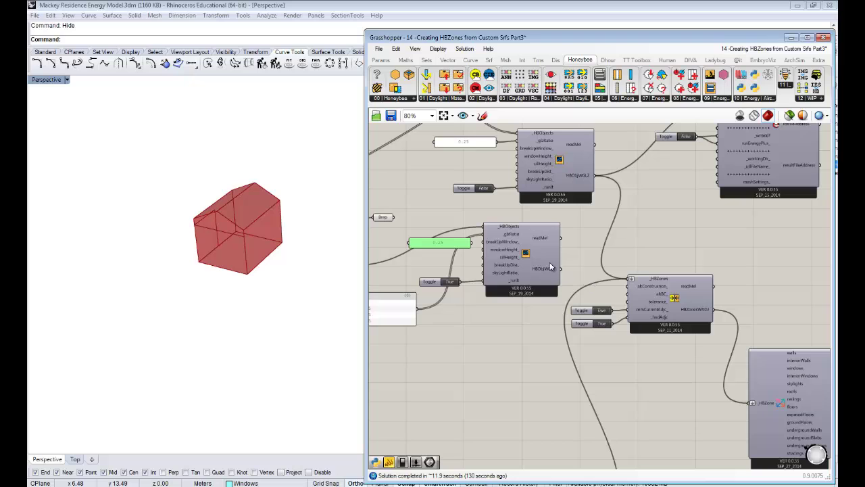
left_click_drag(551, 268, 744, 402)
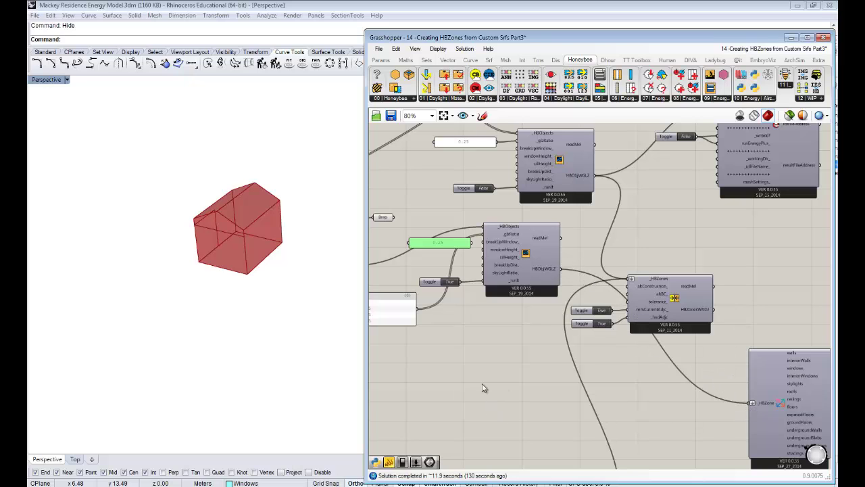
right_click_drag(699, 377, 447, 279)
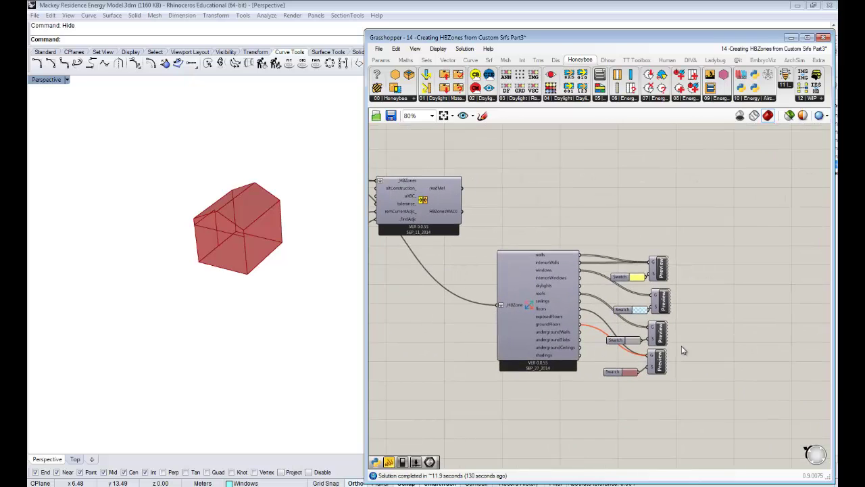
left_click_drag(741, 401, 638, 239)
middle_click(699, 219)
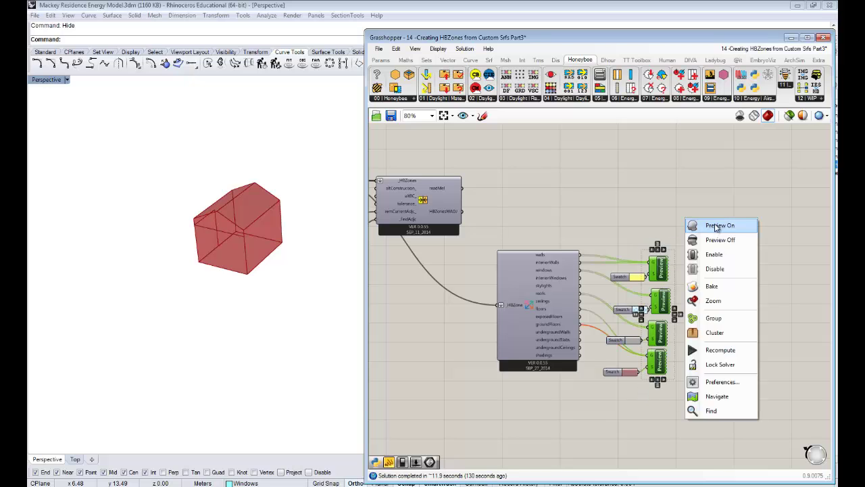
left_click(714, 227)
left_click(701, 217)
mouse_move(187, 272)
right_mouse_down()
mouse_move(224, 242)
mouse_move(190, 267)
right_mouse_up()
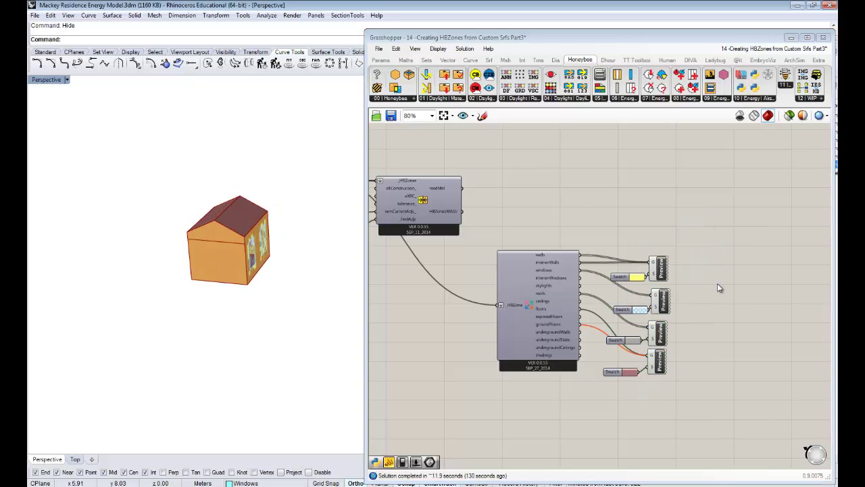
- Turn off the preview of the four Preview components
left_click_drag(704, 398, 660, 243)
middle_click(688, 201)
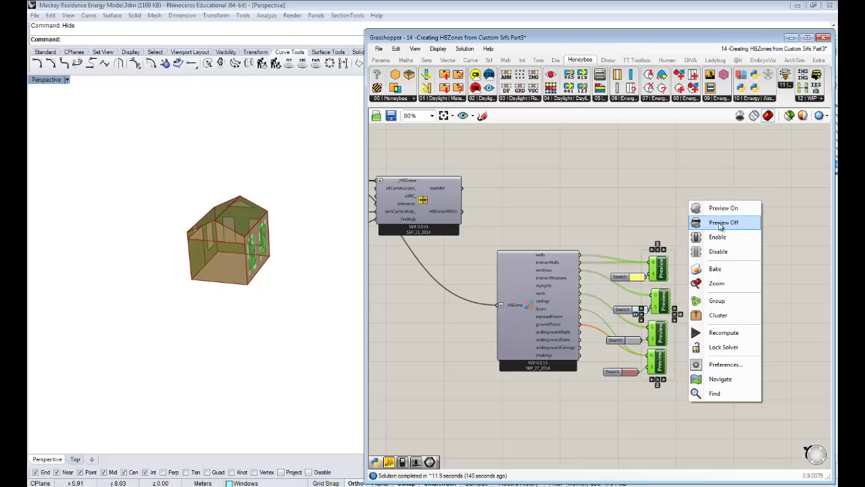
left_click(719, 224)
- Delete the Brep parameter attached to the Explode Tree
right_click_drag(686, 223, 792, 239)
right_click_drag(403, 246, 620, 280)
right_click_drag(651, 206, 616, 273)
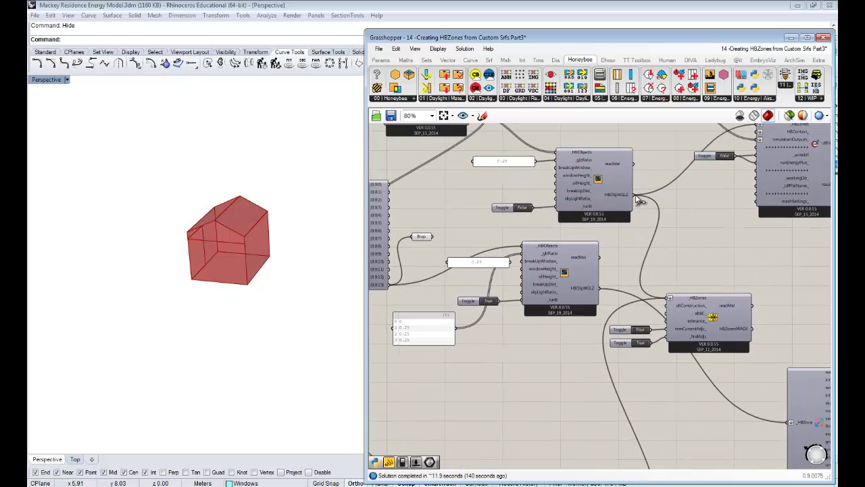
right_click_drag(604, 228, 661, 265)
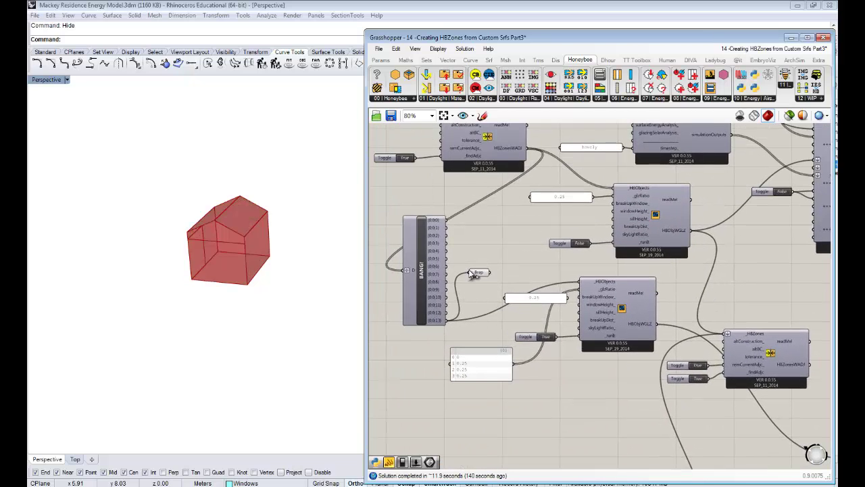
left_click(477, 273)
key("Delete")
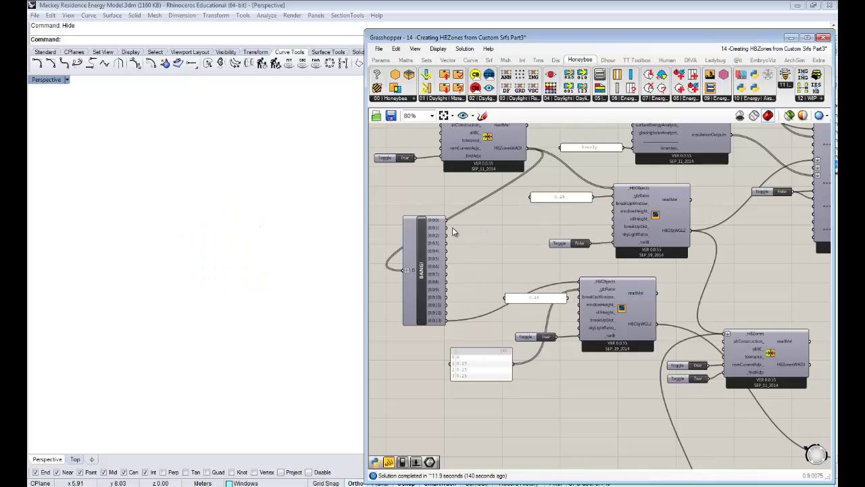
- Replace the original glazing component's _HBObjects source with all Explode Tree outputs from {0;0;0} to {0;0;12}
left_click_drag(446, 220, 613, 188)
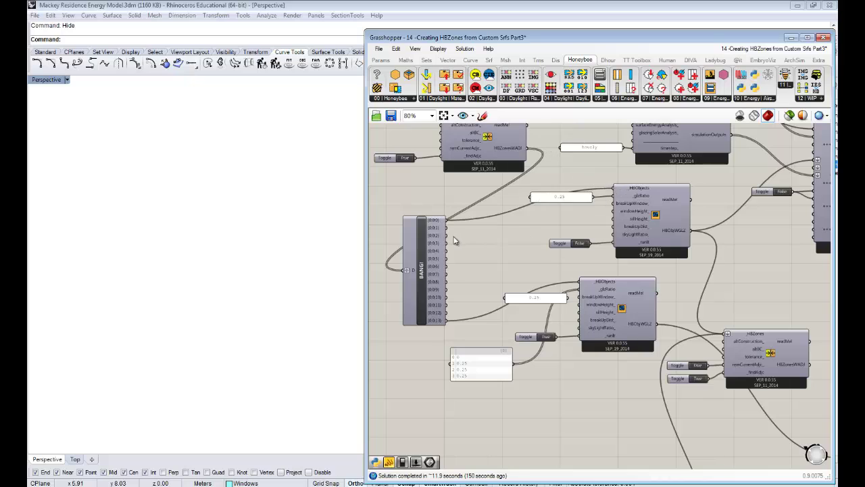
left_click_drag(448, 230, 613, 187, "shift")
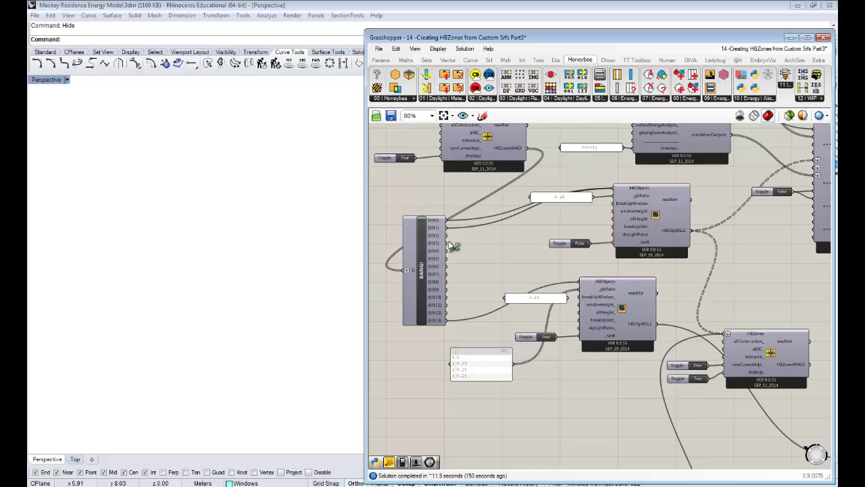
left_click_drag(447, 235, 613, 188, "shift")
left_click_drag(446, 243, 614, 189, "shift")
left_click_drag(445, 250, 613, 189, "shift")
left_click_drag(448, 260, 613, 189, "shift")
left_click_drag(559, 217, 613, 189, "shift")
left_click_drag(445, 274, 613, 190, "shift")
left_click_drag(445, 291, 613, 189, "shift")
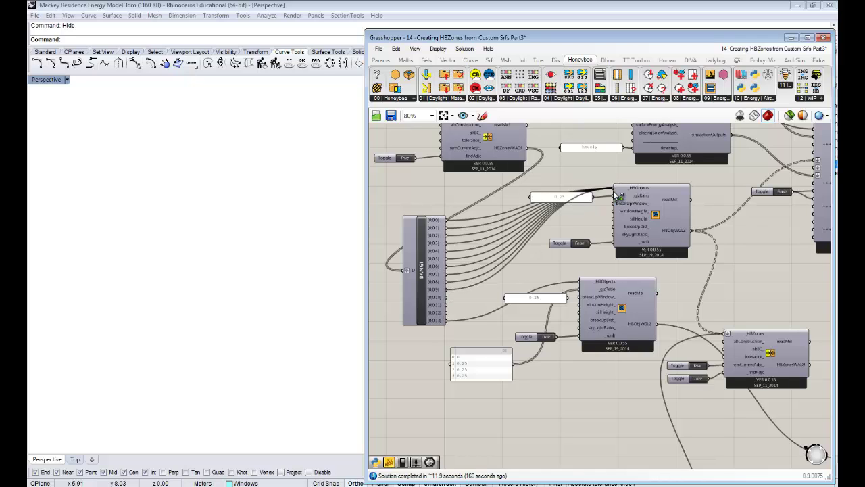
left_click_drag(447, 298, 609, 188, "shift")
left_click_drag(451, 312, 613, 190, "shift")
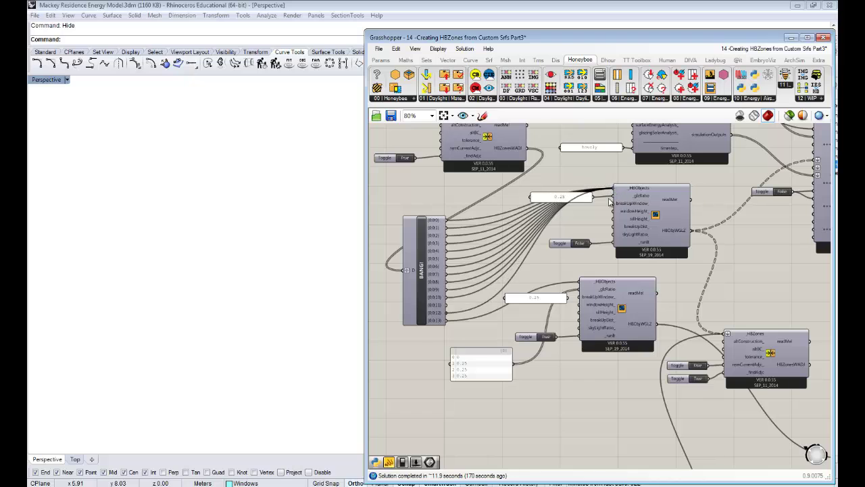
- Move the Explode Tree up level with the original glazing component and shift that component's 0.25 panel slightly down
left_click(422, 296)
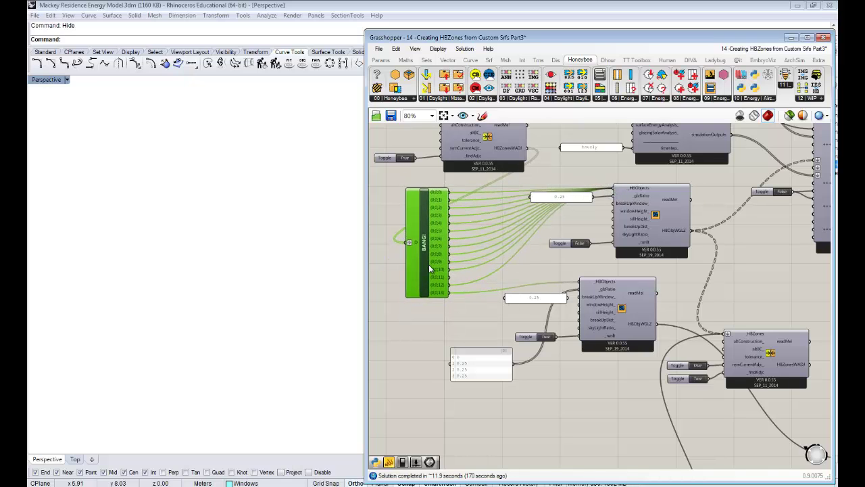
right_click_drag(555, 261, 487, 260)
left_click_drag(505, 199, 504, 209)
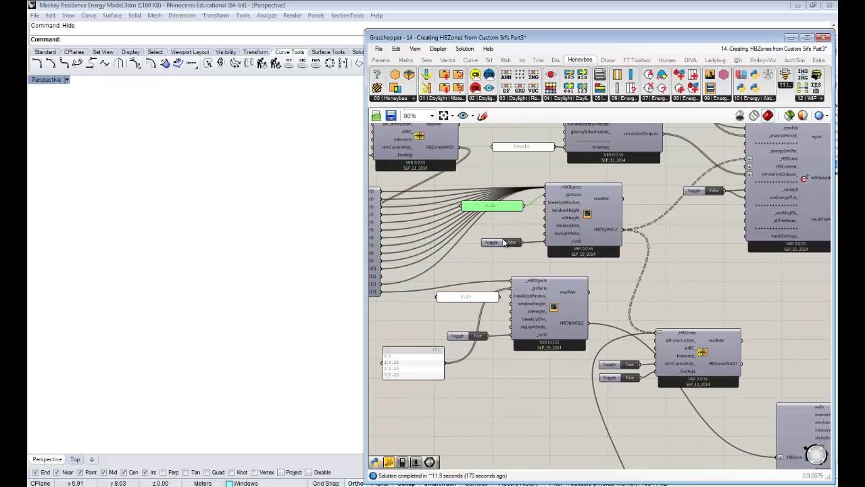
left_click(525, 268)
right_click_drag(534, 262, 522, 251)
right_click_drag(561, 361, 621, 348)
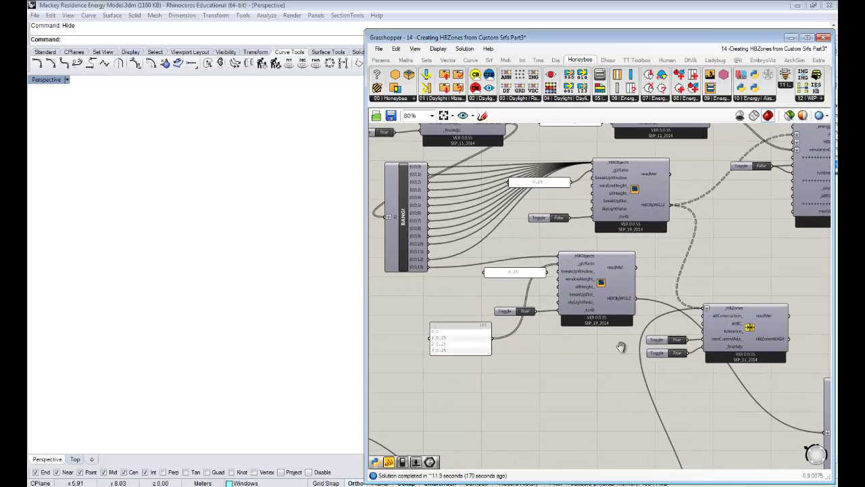
- Flatten the _HBObjects inputs of both glazing components
right_click_drag(683, 343, 620, 341)
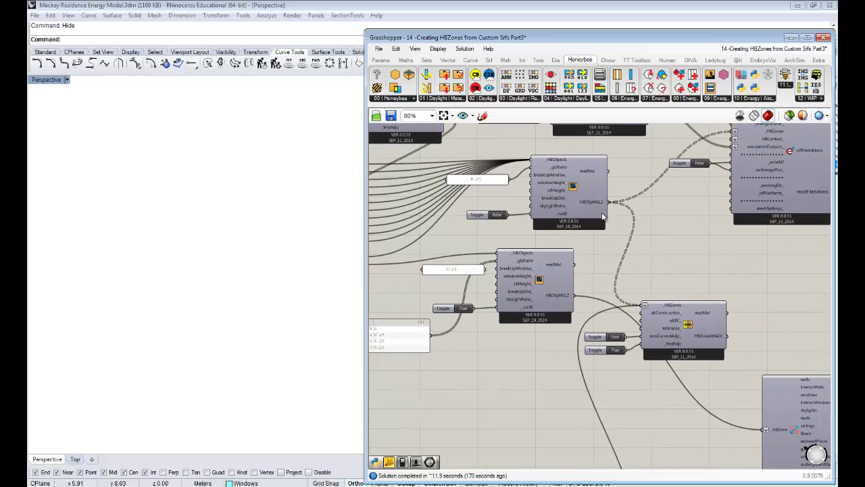
right_click(556, 159)
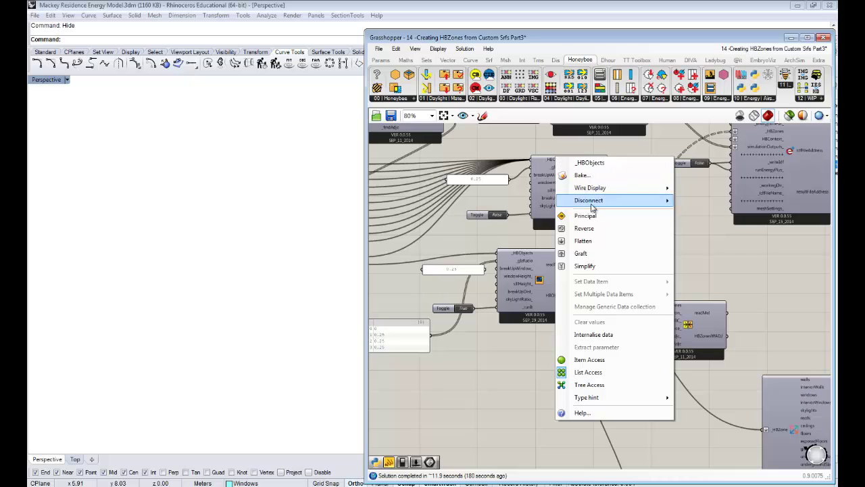
left_click(547, 236)
right_click(517, 255)
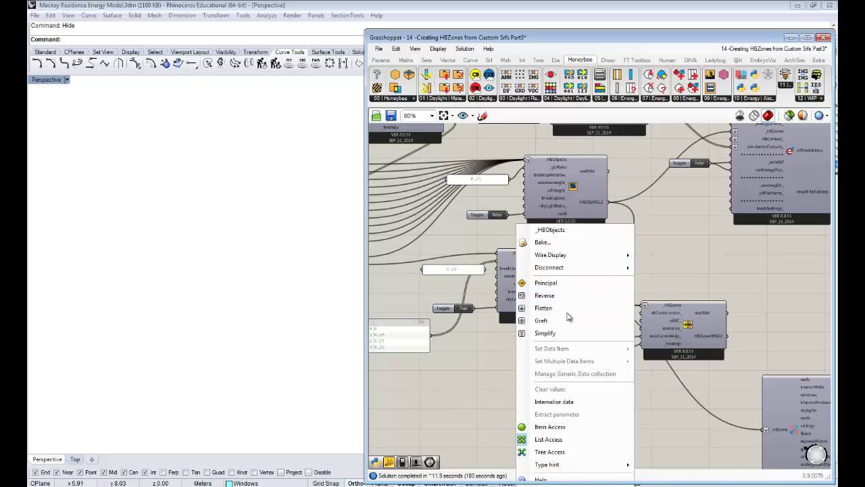
left_click(546, 308)
- Delete the unused 0.25 panel beside the attic glazing component and move the four-value panel into its place
right_click_drag(509, 308, 608, 319)
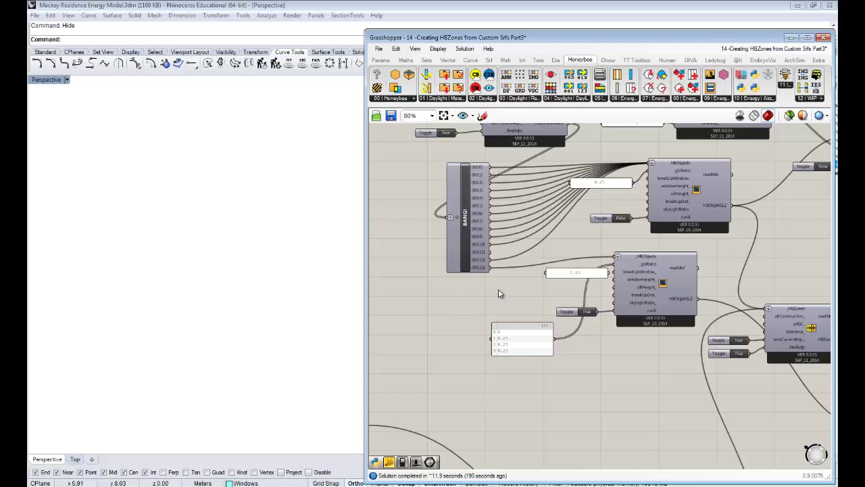
right_click_drag(527, 333, 510, 349)
left_click(544, 283)
key("Delete")
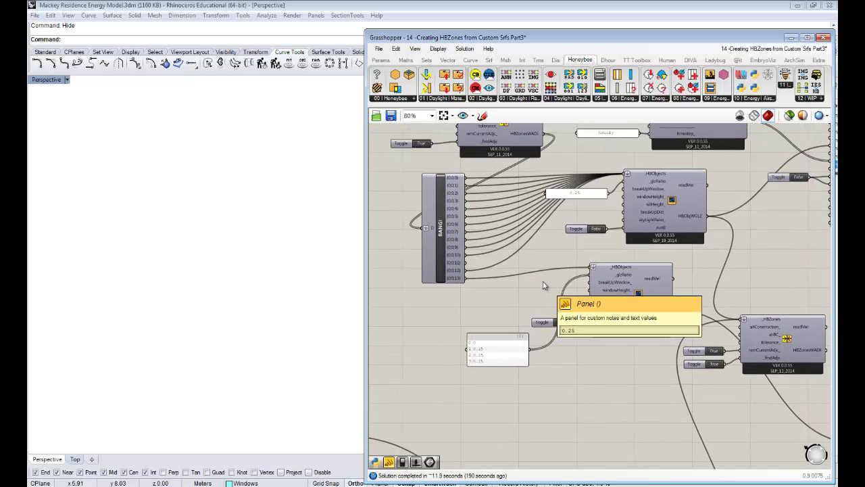
left_click_drag(496, 351, 534, 281)
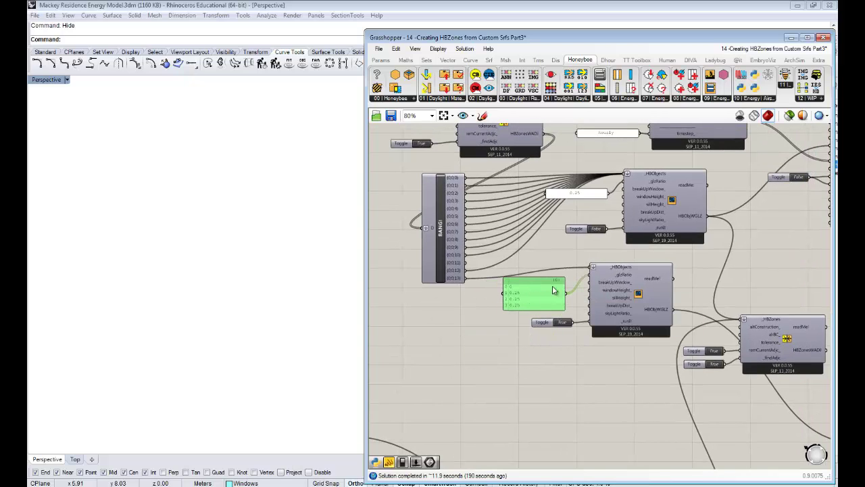
- Add the attic's HBObjWGLZ output to the second Solve Adjacencies component's _HBZones and connect its HBZonesWADJ output to the decompose component's _HBZone
right_click_drag(663, 280, 566, 269)
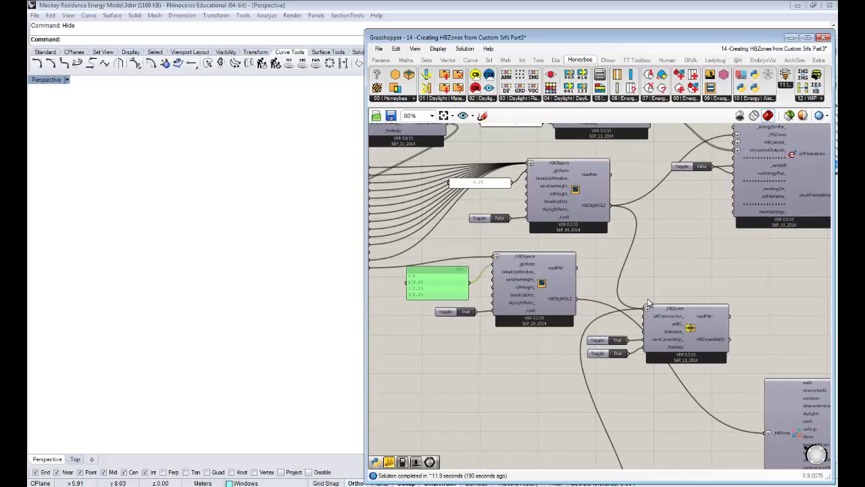
right_click_drag(601, 301, 577, 289)
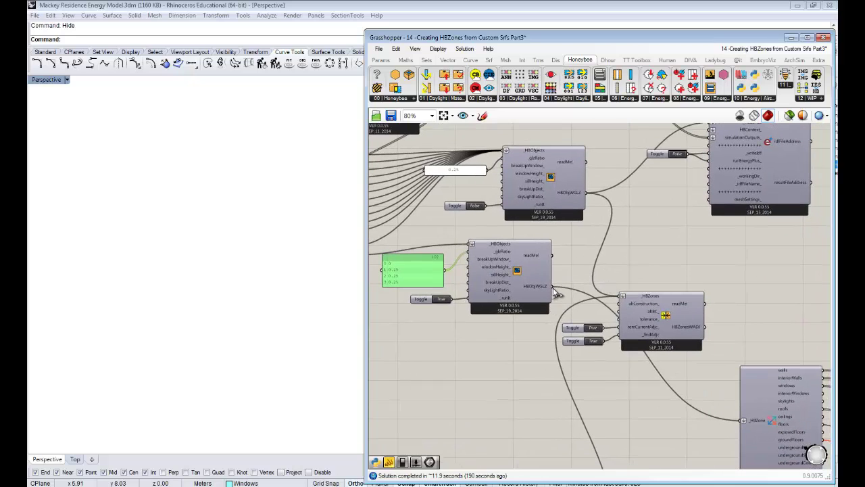
left_click_drag(579, 278, 621, 296)
right_click_drag(682, 265, 613, 242)
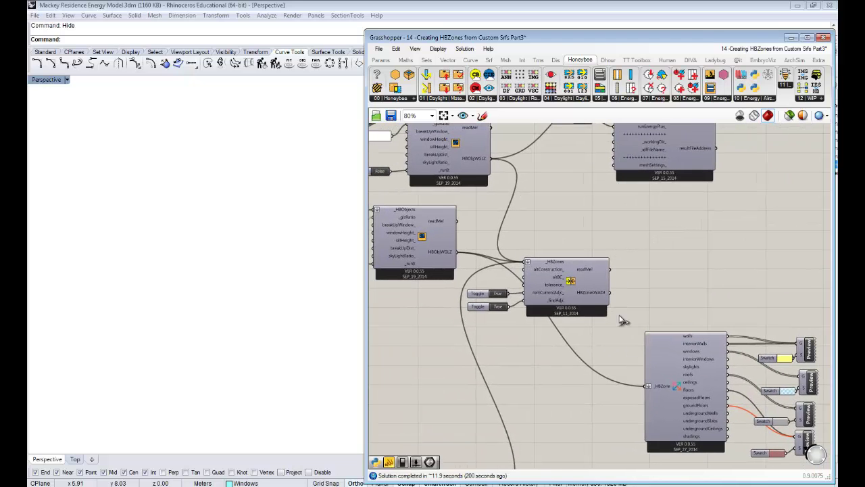
left_click_drag(610, 293, 646, 386)
right_click_drag(575, 367, 647, 385)
right_click_drag(489, 209, 546, 242)
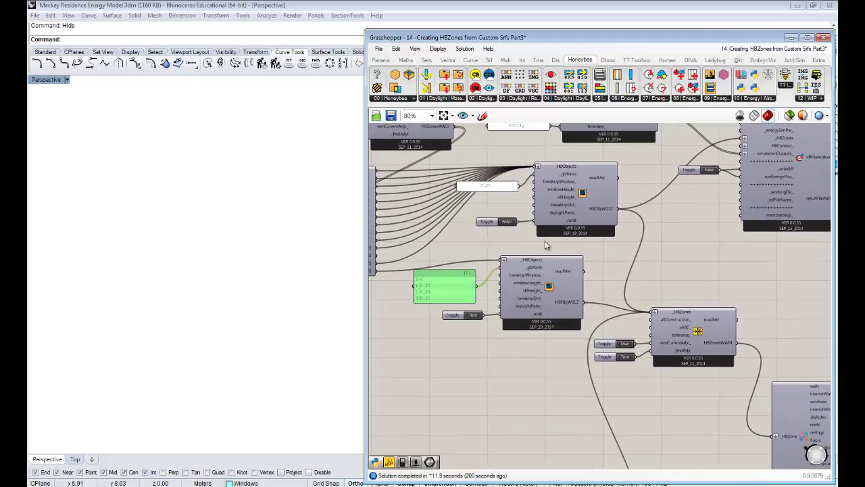
- Set the original glazing component's _runIt toggle to True to generate glazing for the remaining zones
double_click(507, 221)
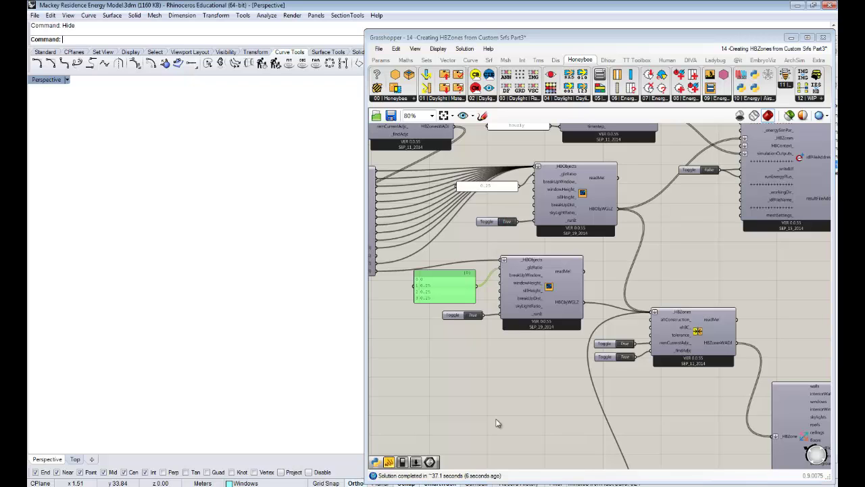
right_click_drag(690, 381, 480, 309)
right_click_drag(635, 326, 560, 282)
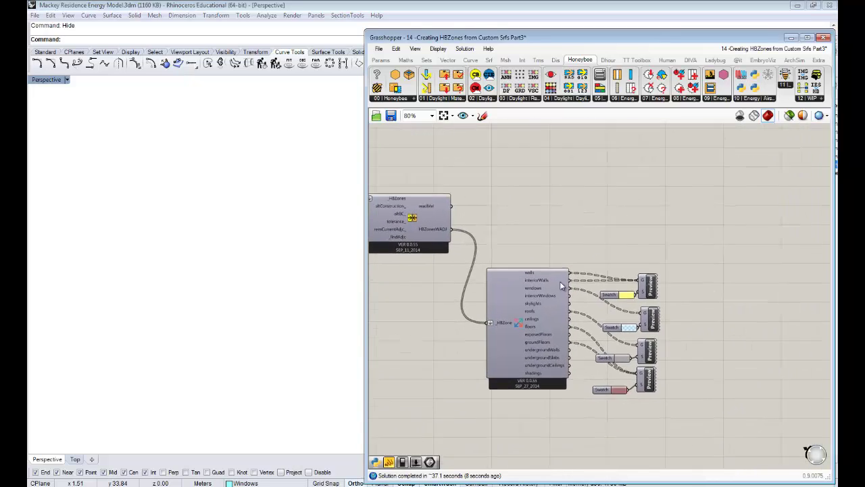
- Turn on the preview of the four colour preview components fed by the decompose component
left_click_drag(673, 406, 637, 246)
right_click(656, 250)
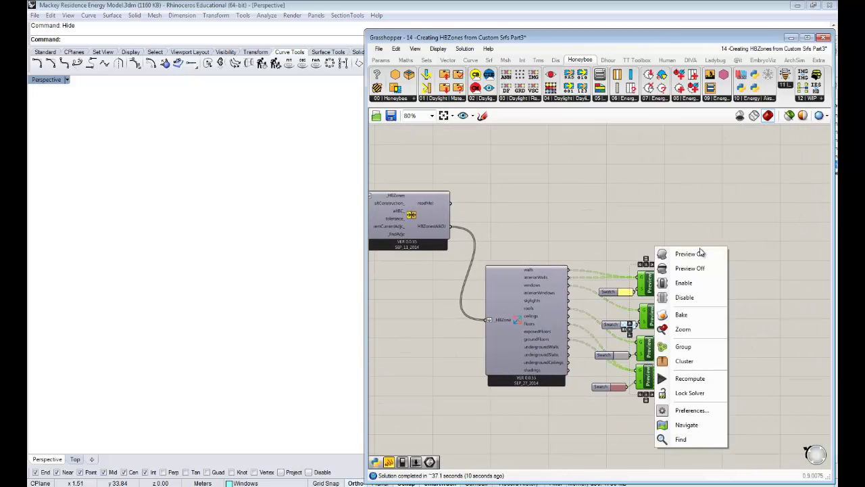
left_click(701, 253)
left_click(738, 228)
- Examine the windows generated on the house model, especially the attic gable window and the facades below it
right_click_drag(298, 261, 256, 276)
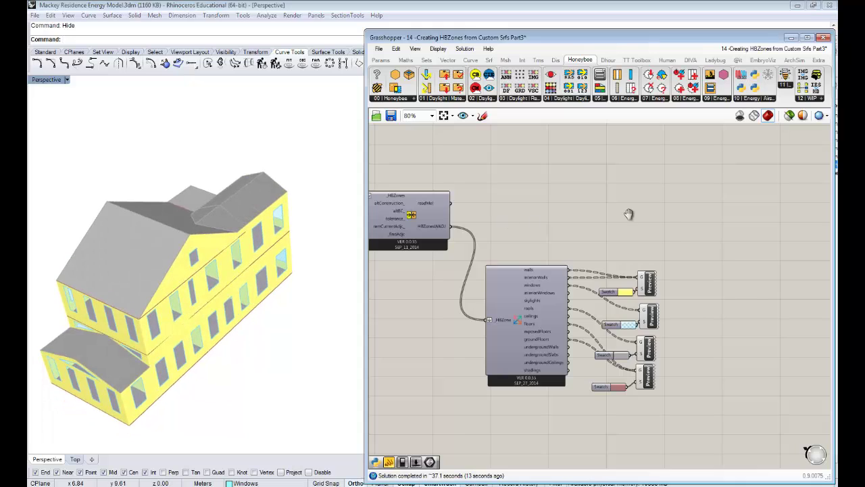
right_click_drag(434, 218, 566, 209)
right_click_drag(302, 238, 244, 226)
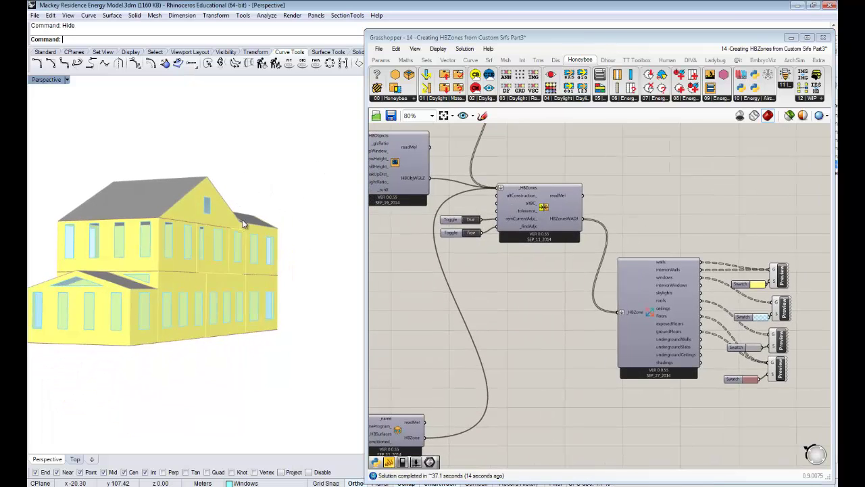
scroll(236, 237, "up", 5)
scroll(200, 216, "up", 5)
right_click_drag(253, 169, 271, 256)
scroll(252, 261, "down", 12)
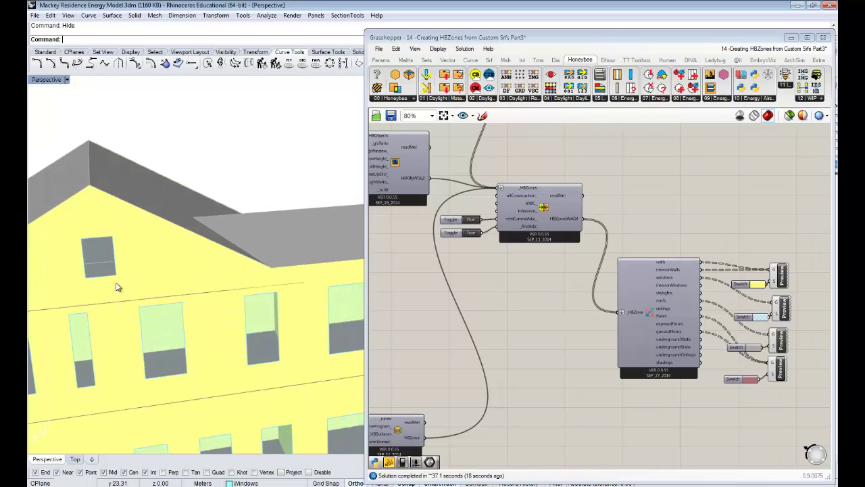
right_click_drag(196, 278, 298, 196)
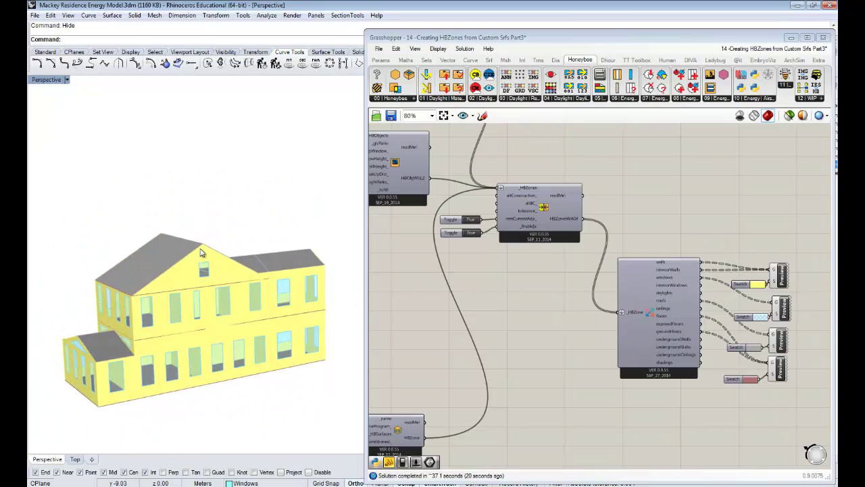
- Connect the second Solve Adjacencies component's HBZonesWADJ output to the energy simulation component's _HBZones input, replacing the existing wire
scroll(602, 267, "down", 3)
left_click_drag(601, 257, 465, 156)
scroll(548, 285, "up", 3)
left_click(529, 251)
right_click_drag(530, 251, 568, 295)
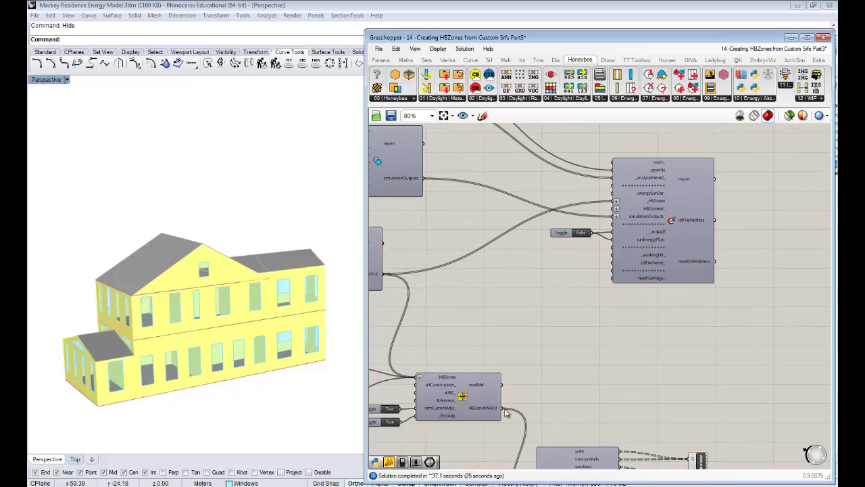
left_click_drag(501, 408, 613, 201)
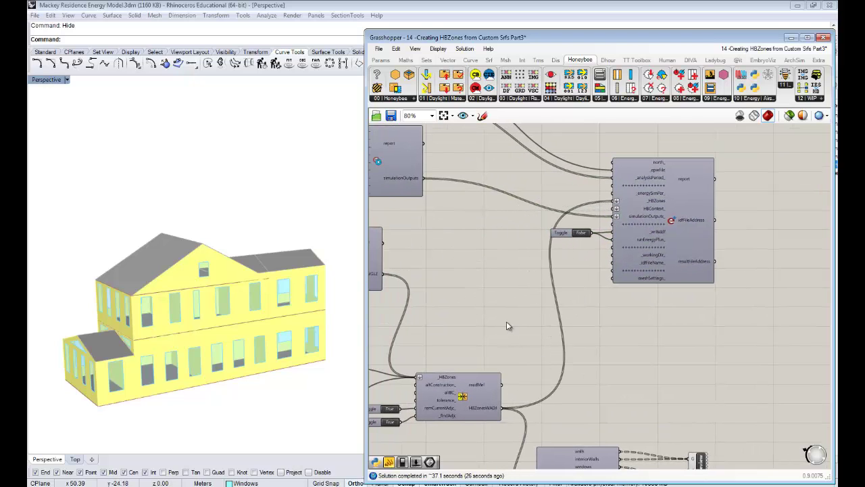
- Review the glazed house model and the whole definition, from the custom-surface zones through glazing and adjacencies to the energy simulation
mouse_move(204, 258)
right_mouse_down()
mouse_move(285, 275)
mouse_move(237, 230)
mouse_move(212, 260)
mouse_move(254, 261)
mouse_move(270, 273)
mouse_move(119, 209)
mouse_move(246, 237)
mouse_move(212, 228)
mouse_move(277, 218)
mouse_move(271, 233)
mouse_move(286, 253)
mouse_move(178, 253)
mouse_move(193, 304)
mouse_move(201, 274)
right_mouse_up()
scroll(213, 261, "up", 6)
scroll(254, 260, "down", 8)
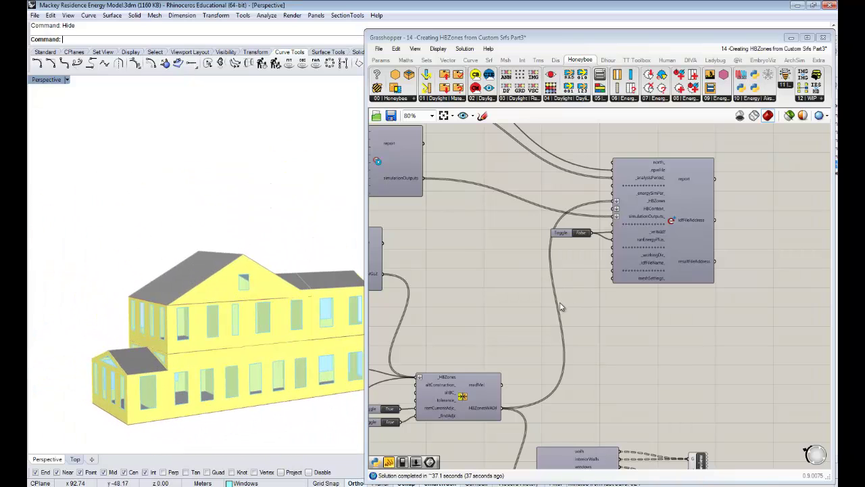
right_click_drag(555, 315, 569, 239)
scroll(569, 240, "down", 1)
scroll(570, 239, "down", 5)
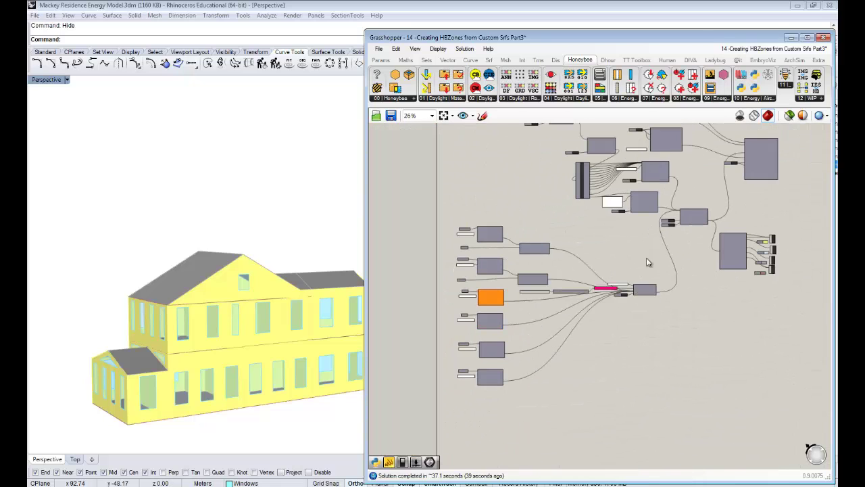
scroll(619, 330, "up", 3)
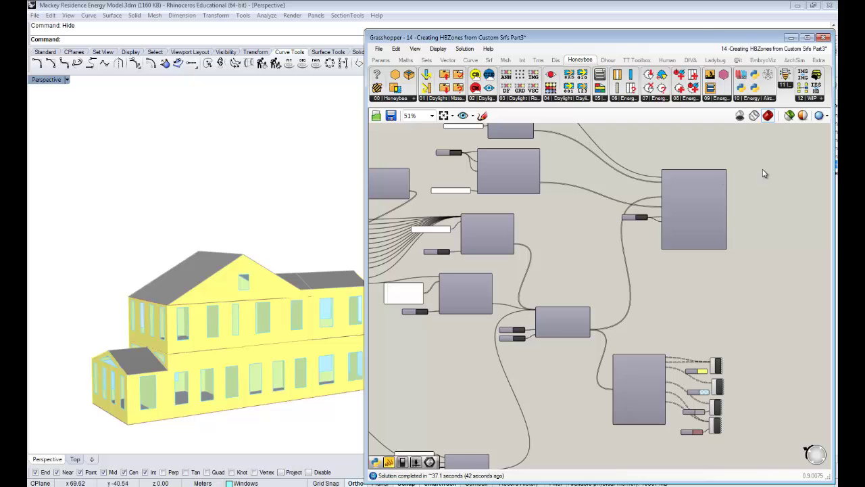
scroll(687, 229, "up", 1)
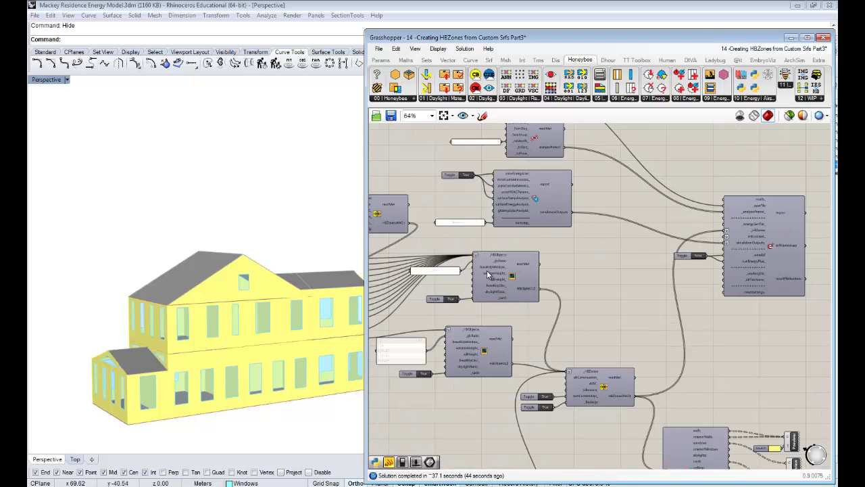
scroll(643, 264, "down", 2)
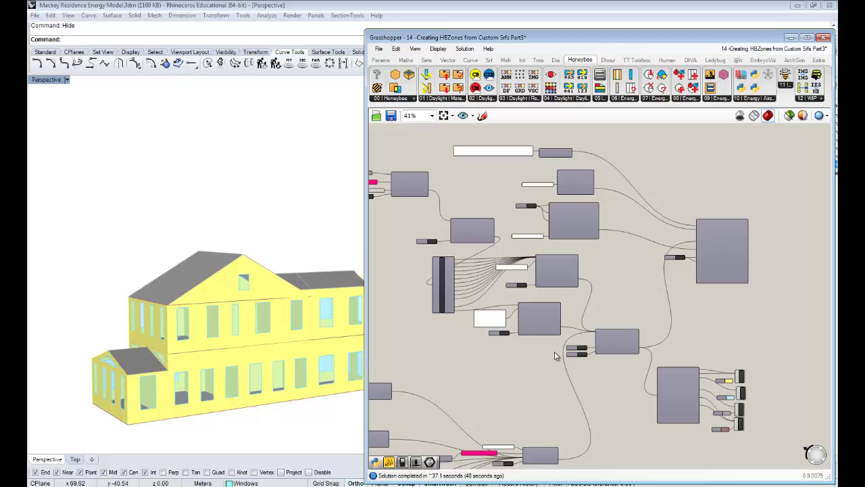
right_click_drag(549, 410, 709, 243)
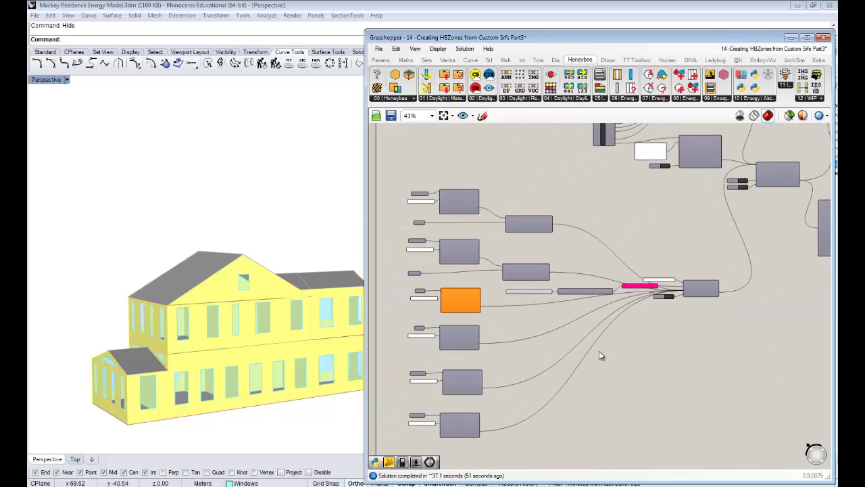
right_click_drag(599, 351, 587, 363)
scroll(595, 342, "down", 5)
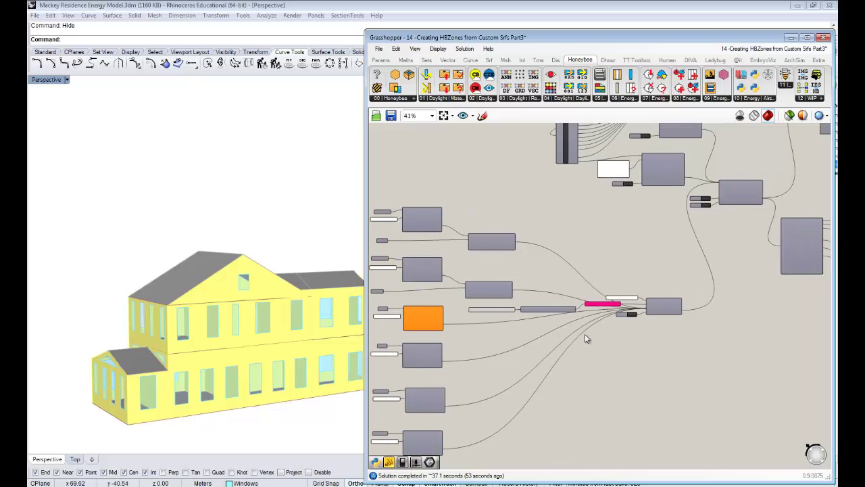
right_click_drag(561, 329, 545, 329)
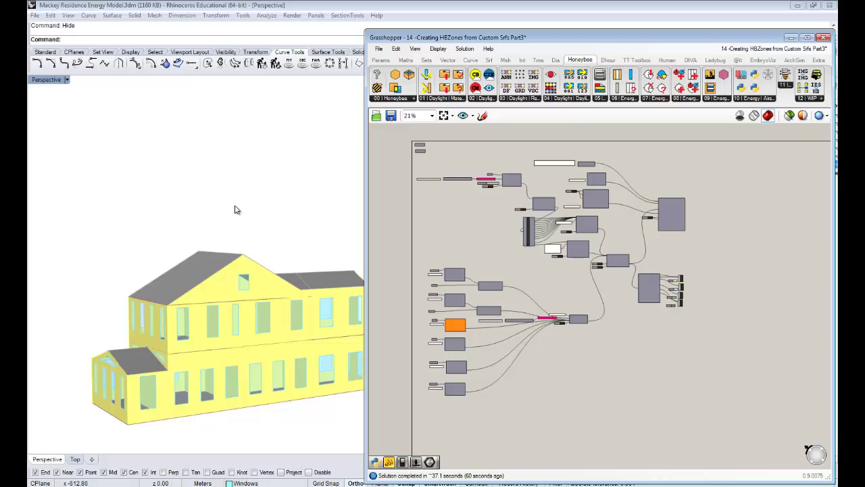
right_click_drag(240, 271, 240, 313)
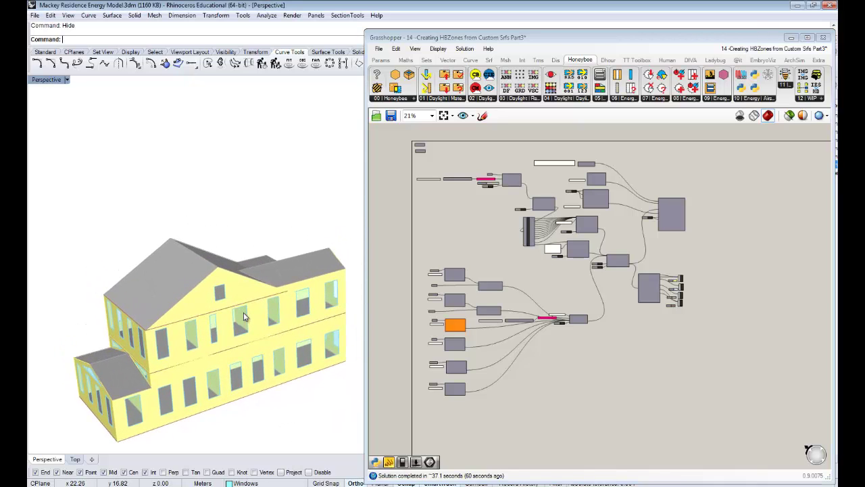